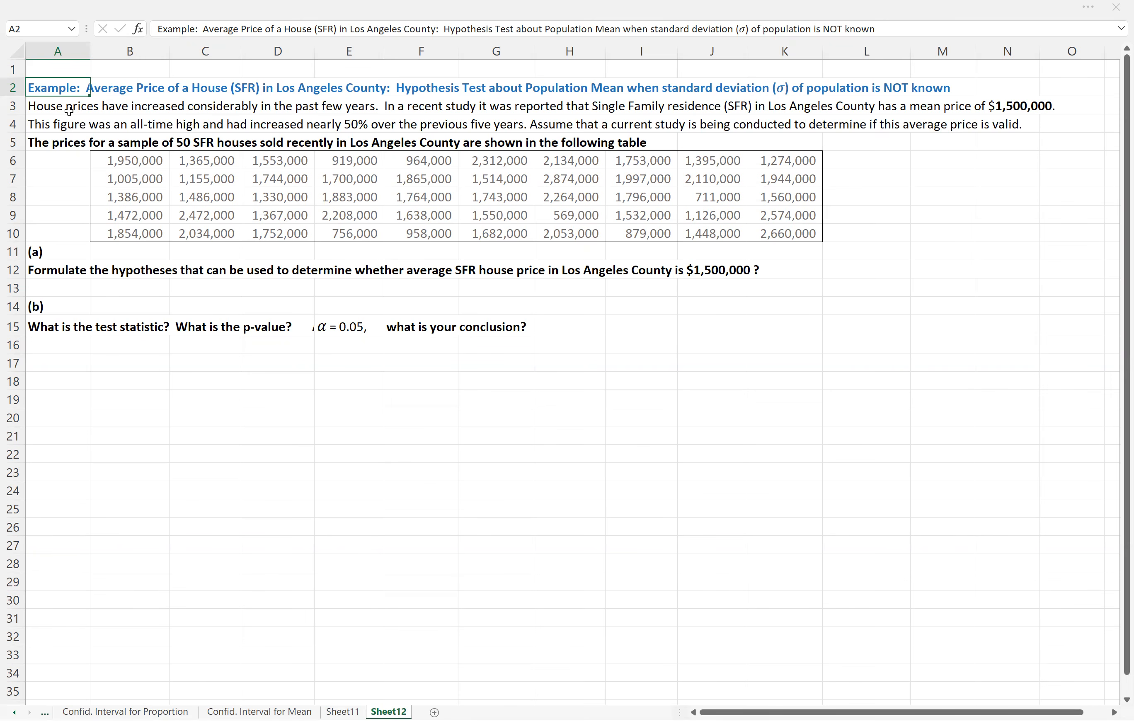
Read through the problem statement, the sample price table and question (a).
{"action": "left_click", "coordinate": [172, 108]}
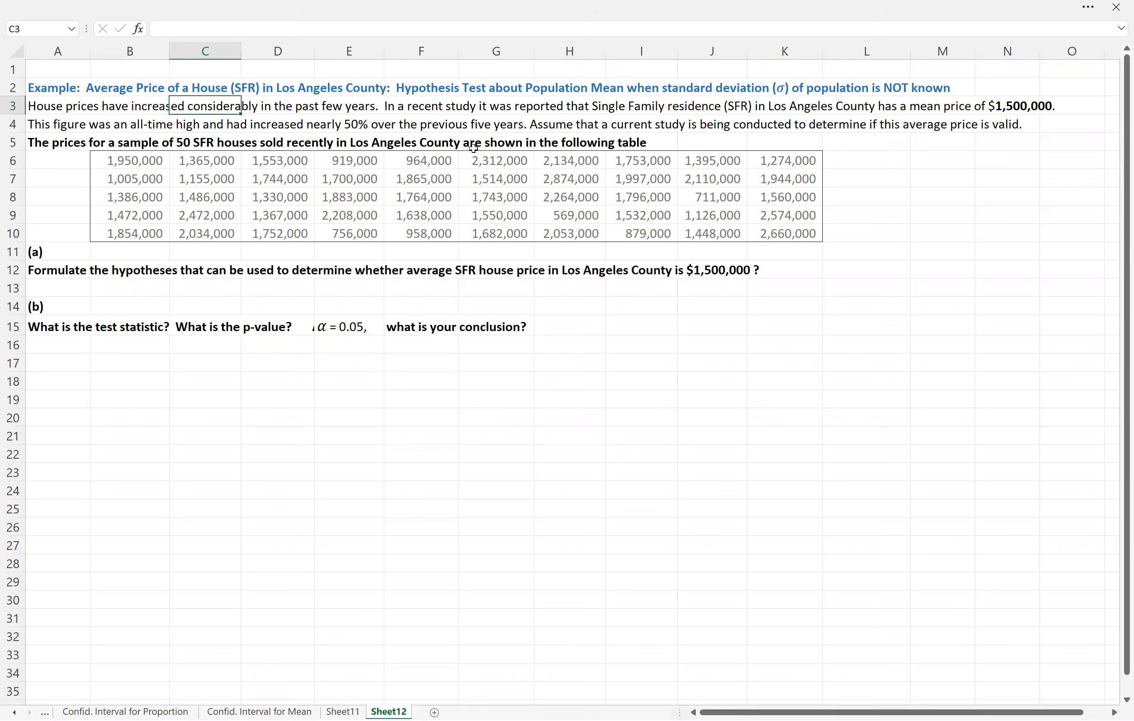
{"action": "left_click", "coordinate": [126, 163]}
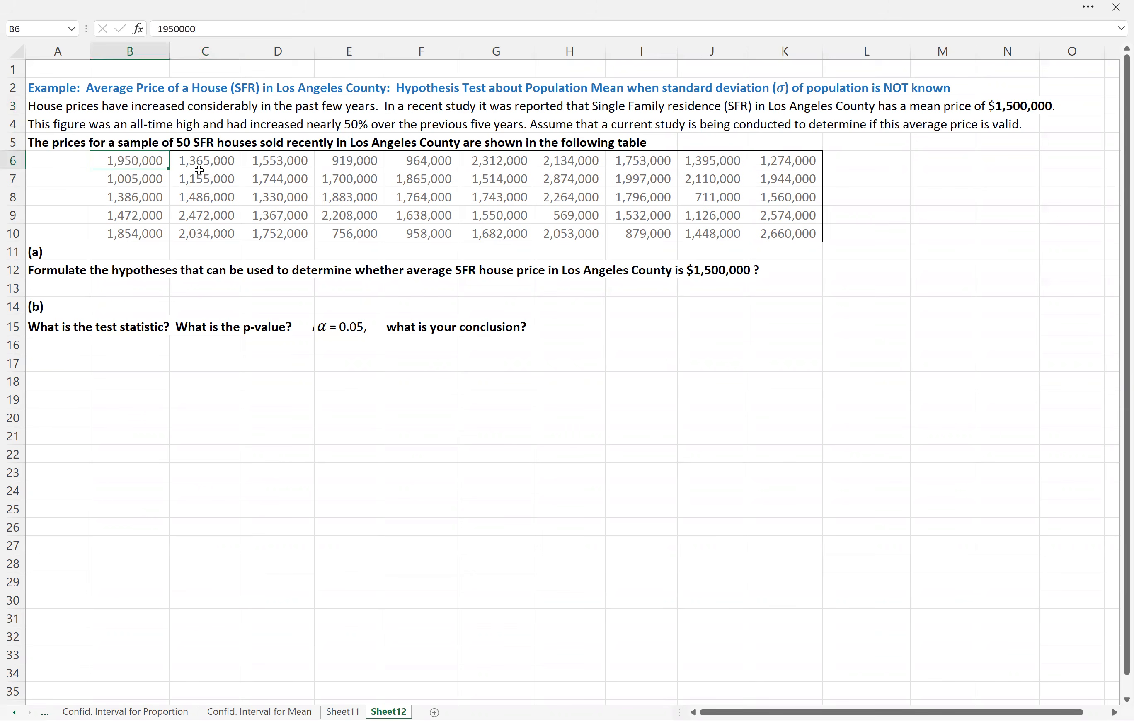
{"action": "left_click", "coordinate": [356, 233]}
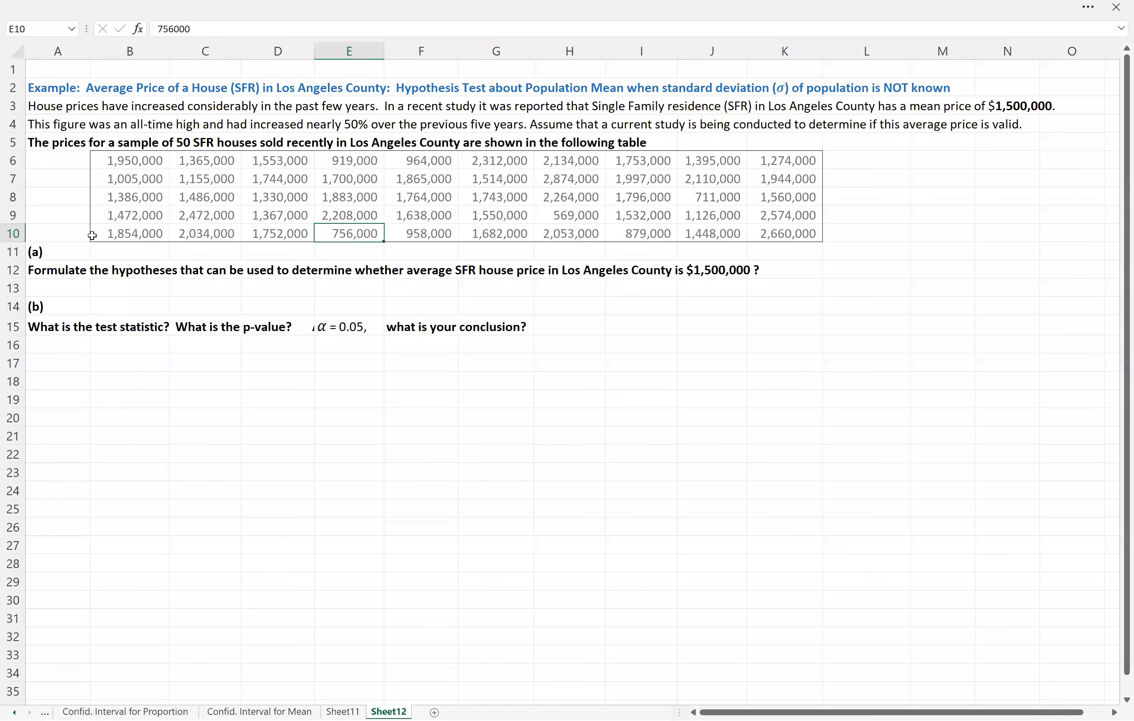
{"action": "left_click", "coordinate": [38, 253]}
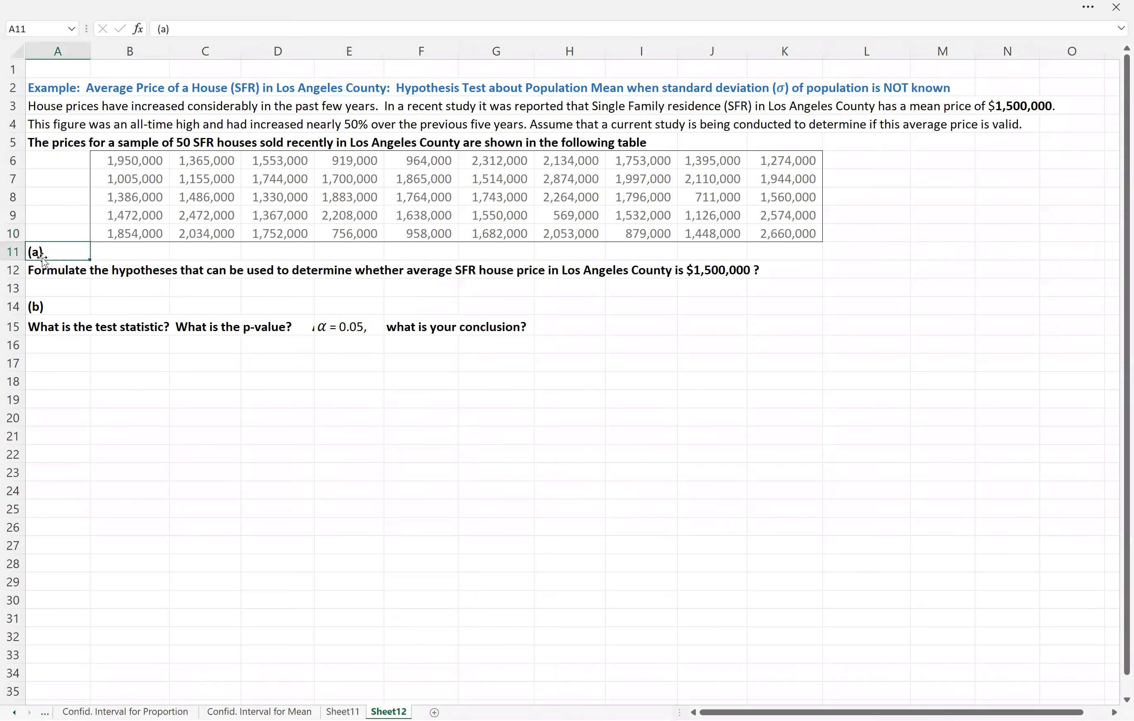
{"action": "left_click", "coordinate": [54, 274]}
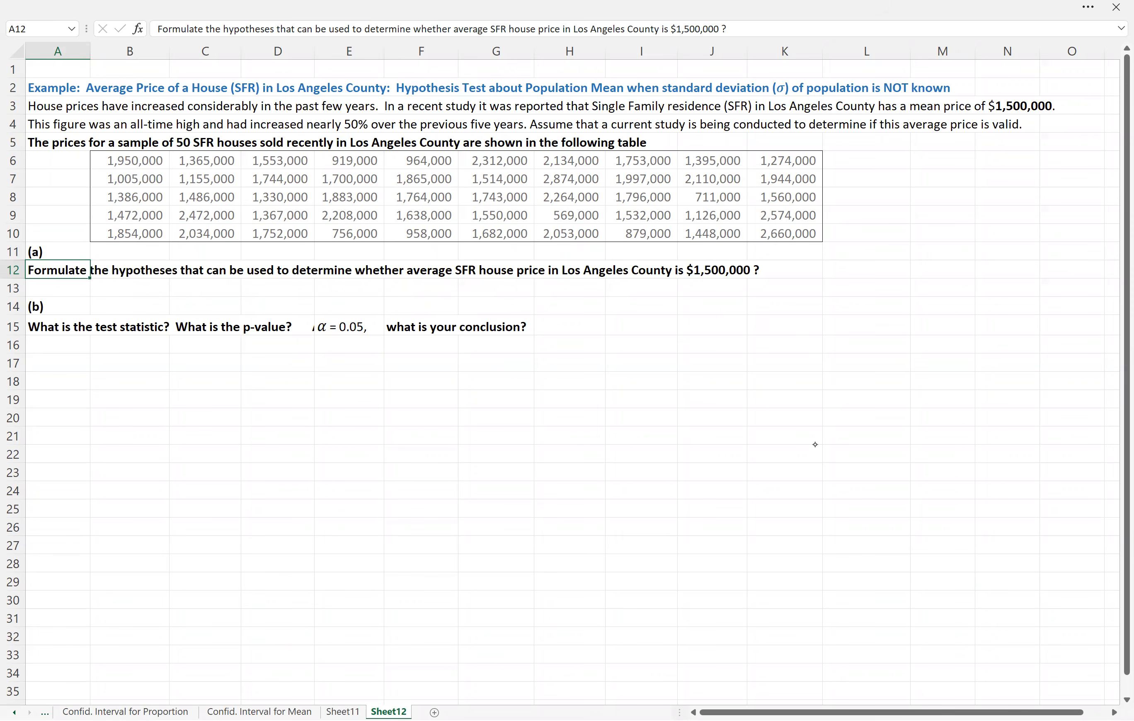
Handwrite the null hypothesis H₀: μ = 1,500,000 beside question (a) in row 12.
{"action": "left_click_drag", "start_coordinate": [783, 262], "coordinate": [796, 280]}
{"action": "mouse_move", "coordinate": [816, 285]}
{"action": "left_mouse_down"}
{"action": "mouse_move", "coordinate": [830, 268]}
{"action": "mouse_move", "coordinate": [850, 270]}
{"action": "left_mouse_up"}
{"action": "mouse_move", "coordinate": [861, 261]}
{"action": "left_mouse_down"}
{"action": "mouse_move", "coordinate": [863, 277]}
{"action": "mouse_move", "coordinate": [900, 285]}
{"action": "left_mouse_up"}
{"action": "left_click_drag", "start_coordinate": [914, 267], "coordinate": [908, 274]}
{"action": "left_click_drag", "start_coordinate": [924, 267], "coordinate": [927, 273]}
Handwrite the alternative hypothesis Hₐ: μ ≠ 1,500,000 directly below the null hypothesis.
{"action": "left_click_drag", "start_coordinate": [781, 299], "coordinate": [781, 316]}
{"action": "left_click_drag", "start_coordinate": [790, 298], "coordinate": [789, 307]}
{"action": "left_click_drag", "start_coordinate": [799, 314], "coordinate": [816, 310]}
{"action": "left_click_drag", "start_coordinate": [809, 315], "coordinate": [819, 310]}
{"action": "key", "text": "ctrl+z"}
{"action": "key", "text": "ctrl+z"}
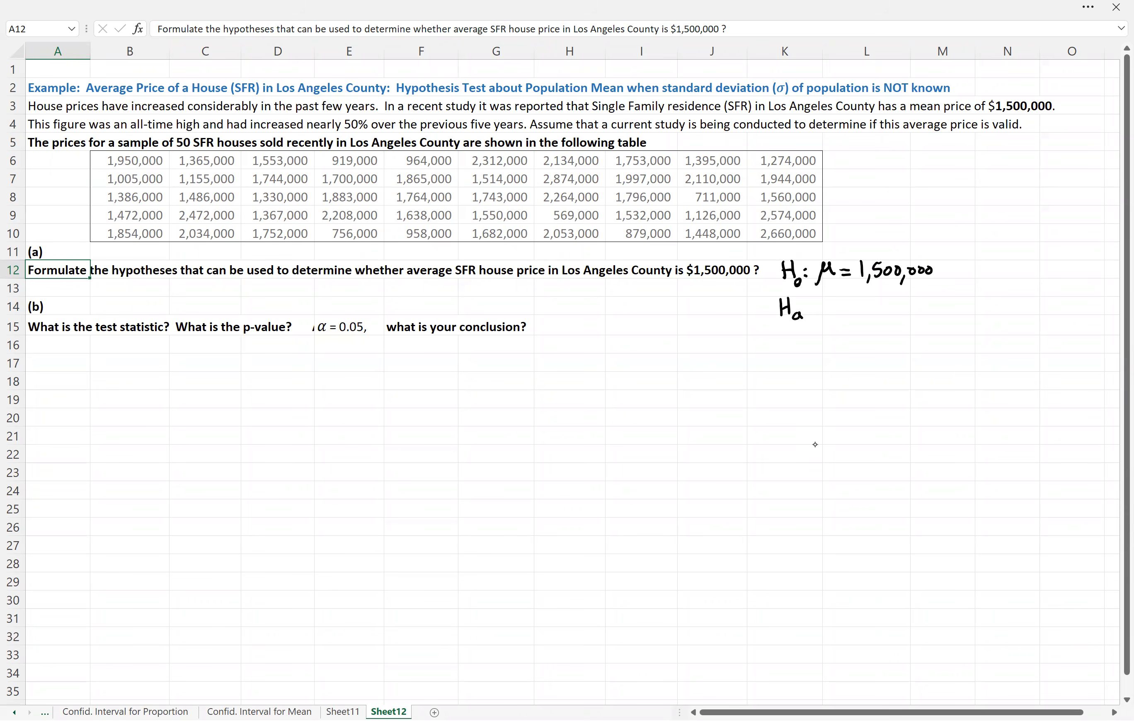
{"action": "mouse_move", "coordinate": [816, 332]}
{"action": "left_mouse_down"}
{"action": "mouse_move", "coordinate": [823, 318]}
{"action": "mouse_move", "coordinate": [858, 311]}
{"action": "left_mouse_up"}
{"action": "mouse_move", "coordinate": [854, 304]}
{"action": "left_mouse_down"}
{"action": "mouse_move", "coordinate": [845, 329]}
{"action": "mouse_move", "coordinate": [869, 318]}
{"action": "left_mouse_up"}
{"action": "left_click_drag", "start_coordinate": [875, 314], "coordinate": [893, 307]}
{"action": "left_click_drag", "start_coordinate": [903, 307], "coordinate": [905, 324]}
{"action": "left_click_drag", "start_coordinate": [915, 307], "coordinate": [919, 309]}
{"action": "left_click_drag", "start_coordinate": [926, 308], "coordinate": [934, 309]}
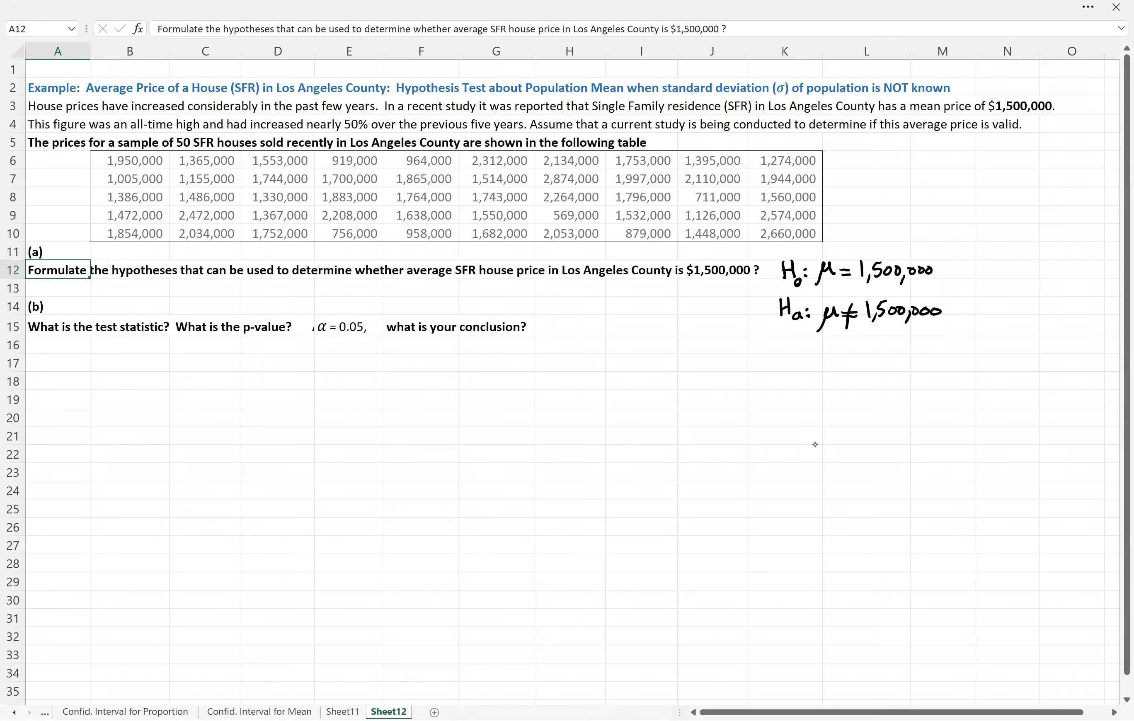
Circle σ in the example title and sketch a bell curve with a centre line labelled μ below the hypotheses.
{"action": "mouse_move", "coordinate": [778, 73]}
{"action": "left_mouse_down"}
{"action": "mouse_move", "coordinate": [768, 86]}
{"action": "mouse_move", "coordinate": [791, 86]}
{"action": "mouse_move", "coordinate": [778, 71]}
{"action": "left_mouse_up"}
{"action": "mouse_move", "coordinate": [758, 439]}
{"action": "left_mouse_down"}
{"action": "mouse_move", "coordinate": [807, 422]}
{"action": "mouse_move", "coordinate": [867, 353]}
{"action": "mouse_move", "coordinate": [892, 343]}
{"action": "mouse_move", "coordinate": [956, 412]}
{"action": "mouse_move", "coordinate": [998, 436]}
{"action": "left_mouse_up"}
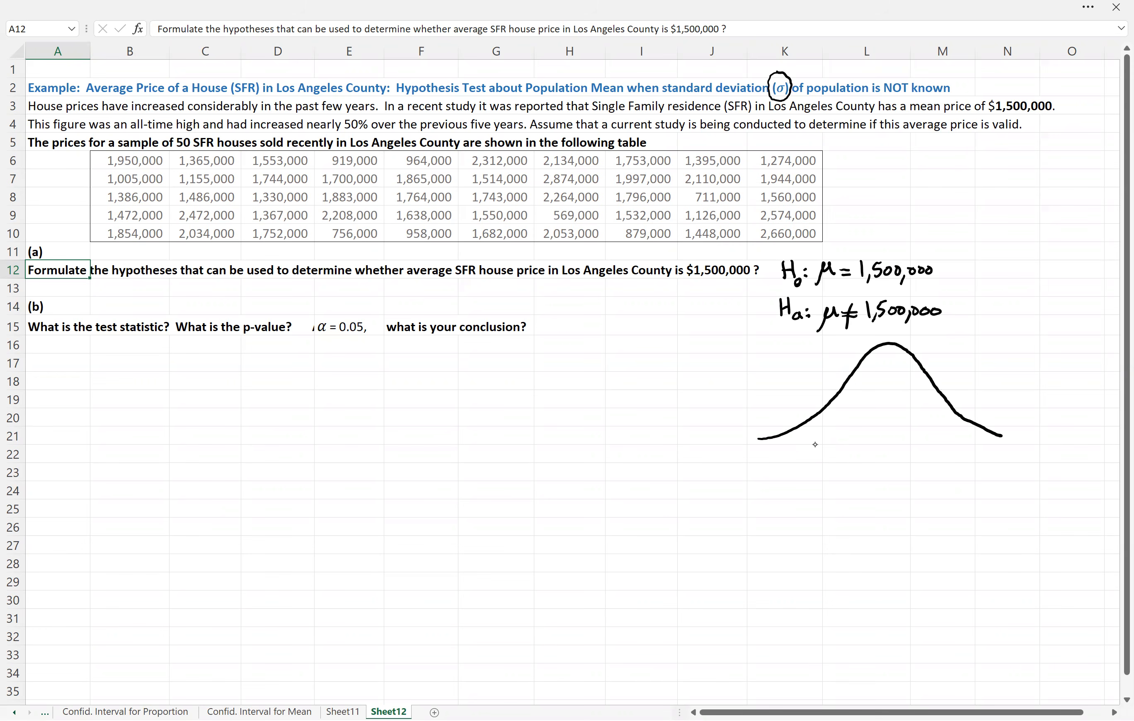
{"action": "left_click_drag", "start_coordinate": [960, 419], "coordinate": [1011, 437]}
{"action": "mouse_move", "coordinate": [889, 351]}
{"action": "left_mouse_down"}
{"action": "mouse_move", "coordinate": [890, 445]}
{"action": "mouse_move", "coordinate": [889, 434]}
{"action": "left_mouse_up"}
{"action": "mouse_move", "coordinate": [876, 473]}
{"action": "left_mouse_down"}
{"action": "mouse_move", "coordinate": [892, 455]}
{"action": "mouse_move", "coordinate": [879, 475]}
{"action": "left_mouse_up"}
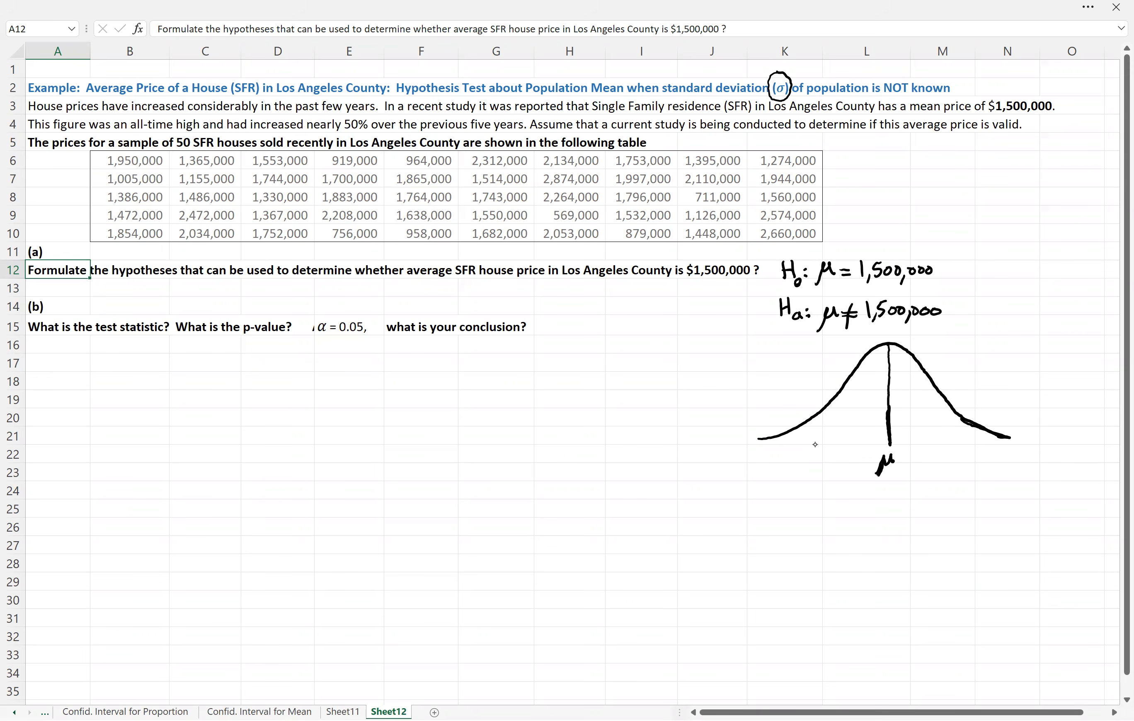
Draw a horizontal arrow axis labelled t under the bell curve and write "t-distribution" beside the curve.
{"action": "mouse_move", "coordinate": [743, 447]}
{"action": "left_mouse_down"}
{"action": "mouse_move", "coordinate": [1040, 442]}
{"action": "mouse_move", "coordinate": [1032, 447]}
{"action": "left_mouse_up"}
{"action": "left_click_drag", "start_coordinate": [958, 333], "coordinate": [959, 353]}
{"action": "mouse_move", "coordinate": [949, 340]}
{"action": "left_mouse_down"}
{"action": "mouse_move", "coordinate": [984, 333]}
{"action": "mouse_move", "coordinate": [992, 352]}
{"action": "left_mouse_up"}
{"action": "mouse_move", "coordinate": [1000, 332]}
{"action": "left_mouse_down"}
{"action": "mouse_move", "coordinate": [1000, 355]}
{"action": "mouse_move", "coordinate": [1010, 344]}
{"action": "left_mouse_up"}
{"action": "left_click_drag", "start_coordinate": [1015, 345], "coordinate": [1070, 361]}
{"action": "mouse_move", "coordinate": [1060, 421]}
{"action": "left_mouse_down"}
{"action": "mouse_move", "coordinate": [1057, 448]}
{"action": "mouse_move", "coordinate": [1067, 430]}
{"action": "left_mouse_up"}
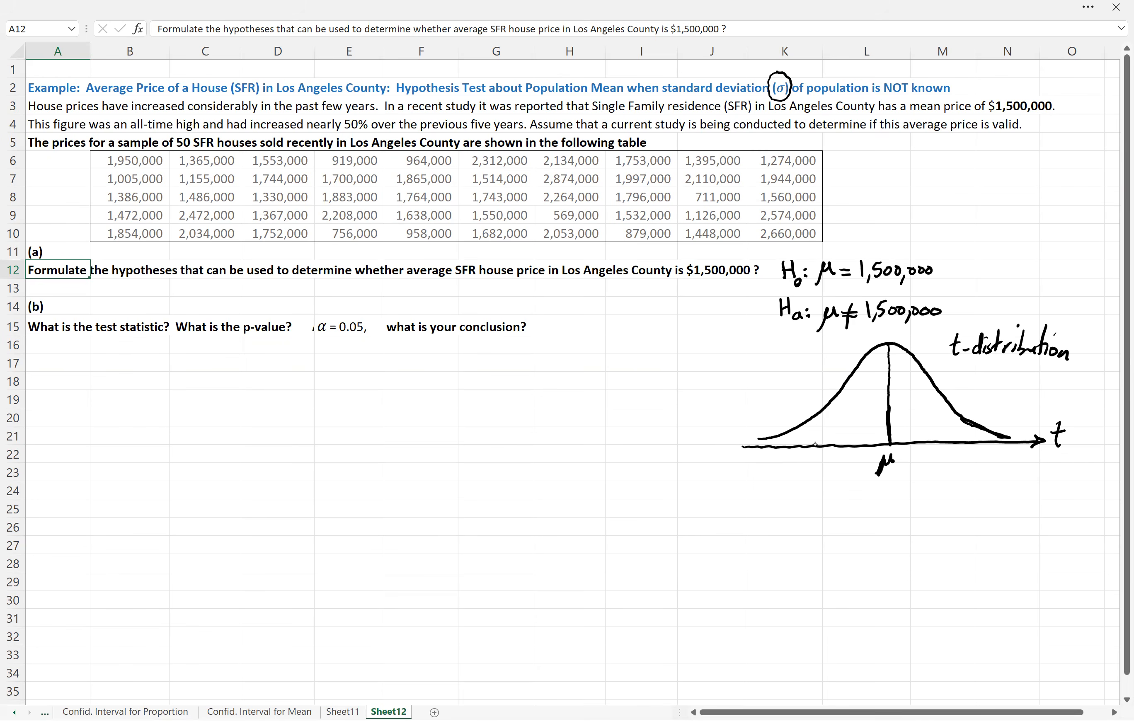
Draw a vertical cut-off line in each tail of the curve and shade both tail areas.
{"action": "mouse_move", "coordinate": [315, 305]}
{"action": "left_mouse_down"}
{"action": "mouse_move", "coordinate": [323, 324]}
{"action": "mouse_move", "coordinate": [351, 305]}
{"action": "mouse_move", "coordinate": [393, 312]}
{"action": "mouse_move", "coordinate": [309, 313]}
{"action": "left_mouse_up"}
{"action": "left_click_drag", "start_coordinate": [972, 408], "coordinate": [972, 453]}
{"action": "left_click_drag", "start_coordinate": [802, 409], "coordinate": [802, 456]}
{"action": "left_click_drag", "start_coordinate": [800, 403], "coordinate": [787, 446]}
{"action": "left_click_drag", "start_coordinate": [789, 433], "coordinate": [780, 446]}
{"action": "left_click_drag", "start_coordinate": [782, 435], "coordinate": [772, 446]}
{"action": "left_click_drag", "start_coordinate": [774, 437], "coordinate": [765, 447]}
{"action": "mouse_move", "coordinate": [767, 439]}
{"action": "left_mouse_down"}
{"action": "mouse_move", "coordinate": [753, 447]}
{"action": "mouse_move", "coordinate": [769, 451]}
{"action": "left_mouse_up"}
{"action": "mouse_move", "coordinate": [786, 436]}
{"action": "left_mouse_down"}
{"action": "mouse_move", "coordinate": [778, 447]}
{"action": "mouse_move", "coordinate": [794, 447]}
{"action": "left_mouse_up"}
{"action": "left_click_drag", "start_coordinate": [803, 431], "coordinate": [793, 436]}
{"action": "mouse_move", "coordinate": [981, 427]}
{"action": "left_mouse_down"}
{"action": "mouse_move", "coordinate": [974, 440]}
{"action": "mouse_move", "coordinate": [994, 441]}
{"action": "left_mouse_up"}
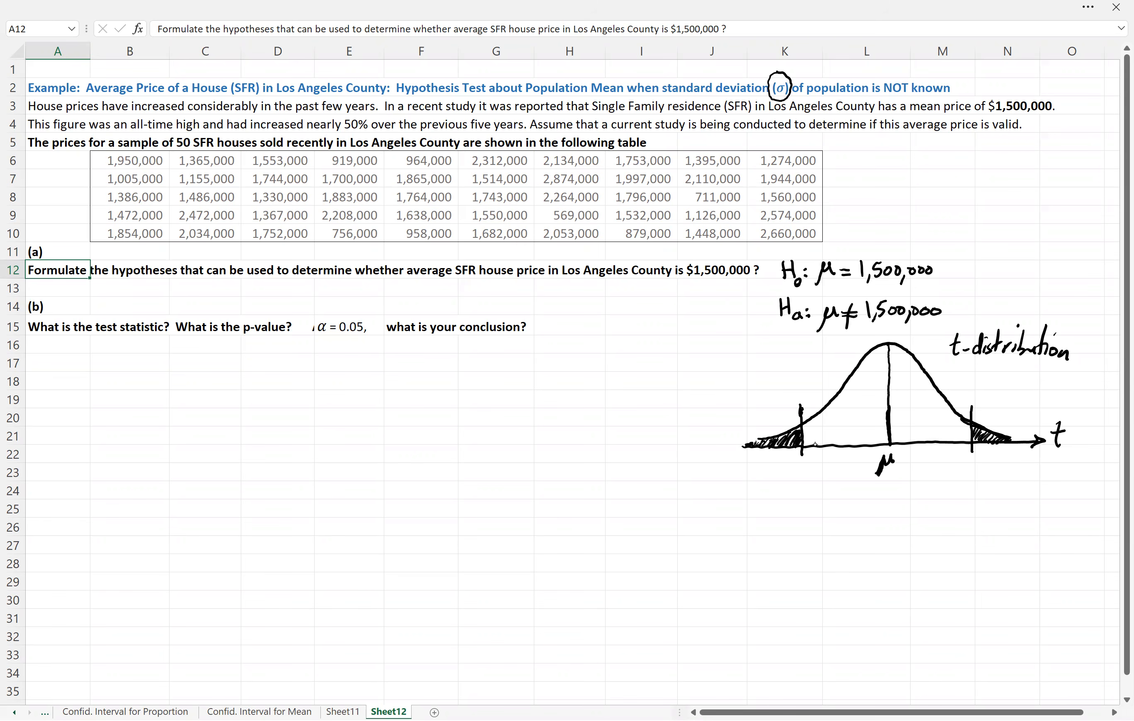
Underline 0.05 in question (b) and label each shaded tail 0.025 with an arrow.
{"action": "left_click_drag", "start_coordinate": [331, 340], "coordinate": [368, 338]}
{"action": "left_click_drag", "start_coordinate": [987, 428], "coordinate": [1029, 402]}
{"action": "left_click", "coordinate": [1021, 407]}
{"action": "left_click_drag", "start_coordinate": [1035, 398], "coordinate": [1045, 404]}
{"action": "left_click_drag", "start_coordinate": [1054, 394], "coordinate": [1045, 406]}
{"action": "left_click_drag", "start_coordinate": [782, 435], "coordinate": [771, 414]}
{"action": "left_click_drag", "start_coordinate": [783, 413], "coordinate": [767, 420]}
{"action": "left_click_drag", "start_coordinate": [738, 399], "coordinate": [738, 400]}
{"action": "left_click", "coordinate": [745, 405]}
{"action": "left_click_drag", "start_coordinate": [753, 394], "coordinate": [752, 395]}
{"action": "left_click_drag", "start_coordinate": [757, 390], "coordinate": [764, 401]}
{"action": "left_click_drag", "start_coordinate": [774, 384], "coordinate": [765, 400]}
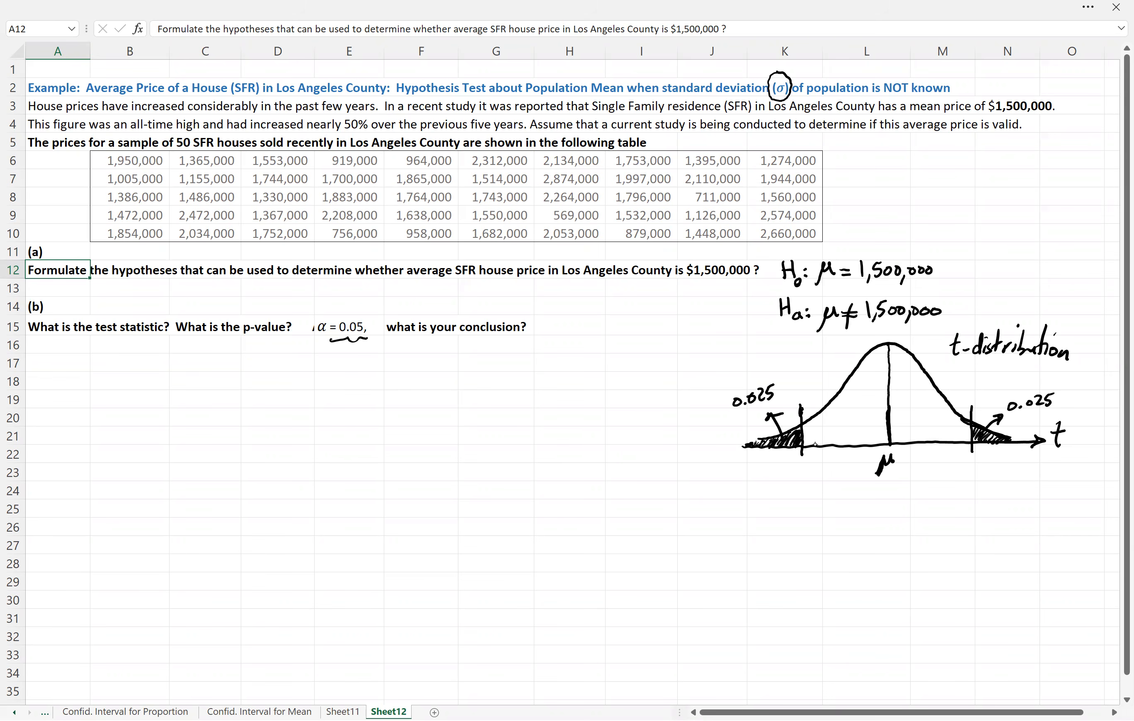
Handwrite "rejection region" under both shaded tails of the curve.
{"action": "mouse_move", "coordinate": [736, 462]}
{"action": "left_mouse_down"}
{"action": "mouse_move", "coordinate": [750, 478]}
{"action": "mouse_move", "coordinate": [762, 469]}
{"action": "left_mouse_up"}
{"action": "left_click", "coordinate": [757, 459]}
{"action": "left_click_drag", "start_coordinate": [768, 460], "coordinate": [774, 464]}
{"action": "mouse_move", "coordinate": [761, 458]}
{"action": "left_mouse_down"}
{"action": "mouse_move", "coordinate": [800, 465]}
{"action": "mouse_move", "coordinate": [759, 483]}
{"action": "left_mouse_up"}
{"action": "left_click", "coordinate": [781, 454]}
{"action": "left_click_drag", "start_coordinate": [765, 479], "coordinate": [758, 500]}
{"action": "left_click_drag", "start_coordinate": [768, 479], "coordinate": [777, 480]}
{"action": "left_click_drag", "start_coordinate": [787, 479], "coordinate": [800, 478]}
{"action": "left_click_drag", "start_coordinate": [975, 457], "coordinate": [981, 459]}
{"action": "mouse_move", "coordinate": [985, 458]}
{"action": "left_mouse_down"}
{"action": "mouse_move", "coordinate": [987, 471]}
{"action": "mouse_move", "coordinate": [1009, 463]}
{"action": "left_mouse_up"}
{"action": "left_click_drag", "start_coordinate": [1019, 445], "coordinate": [1021, 456]}
{"action": "mouse_move", "coordinate": [1022, 457]}
{"action": "left_mouse_down"}
{"action": "mouse_move", "coordinate": [1040, 465]}
{"action": "mouse_move", "coordinate": [993, 488]}
{"action": "left_mouse_up"}
{"action": "mouse_move", "coordinate": [995, 485]}
{"action": "left_mouse_down"}
{"action": "mouse_move", "coordinate": [1003, 498]}
{"action": "mouse_move", "coordinate": [1018, 486]}
{"action": "left_mouse_up"}
{"action": "mouse_move", "coordinate": [1020, 483]}
{"action": "left_mouse_down"}
{"action": "mouse_move", "coordinate": [1036, 485]}
{"action": "mouse_move", "coordinate": [990, 494]}
{"action": "left_mouse_up"}
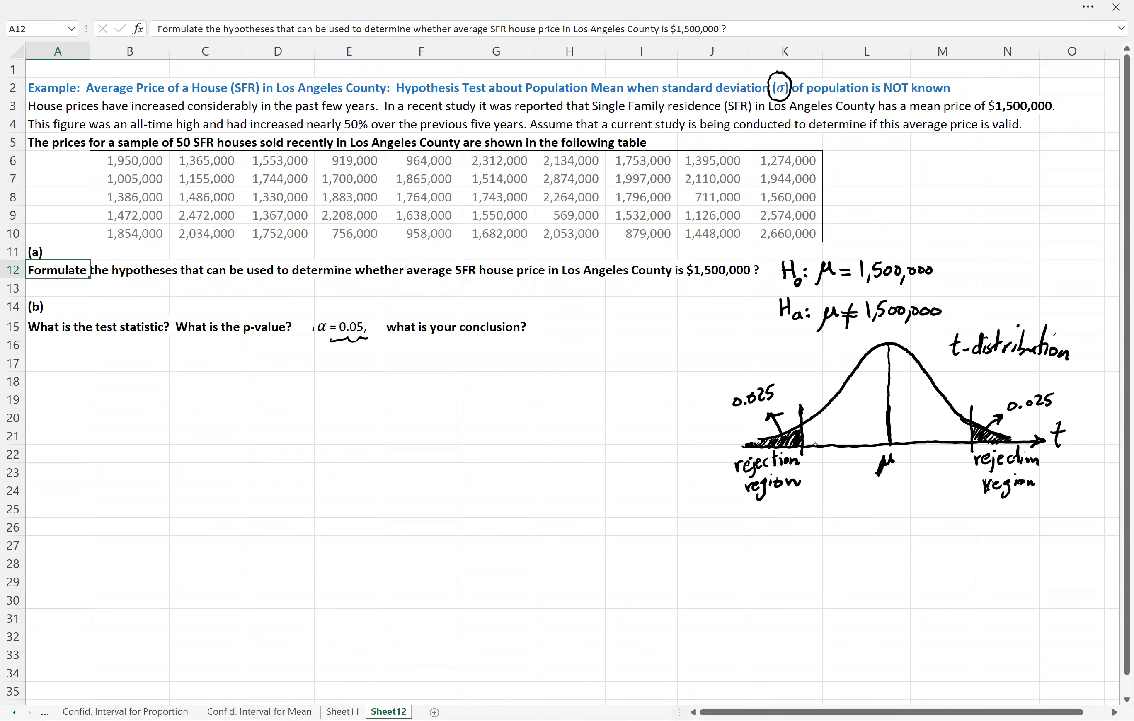
Draw an arrow pointing to the price table and retrace both cut-off lines of the rejection regions.
{"action": "left_click_drag", "start_coordinate": [922, 171], "coordinate": [840, 200]}
{"action": "left_click_drag", "start_coordinate": [979, 444], "coordinate": [987, 448]}
{"action": "left_click_drag", "start_coordinate": [969, 405], "coordinate": [969, 460]}
{"action": "left_click_drag", "start_coordinate": [804, 414], "coordinate": [805, 479]}
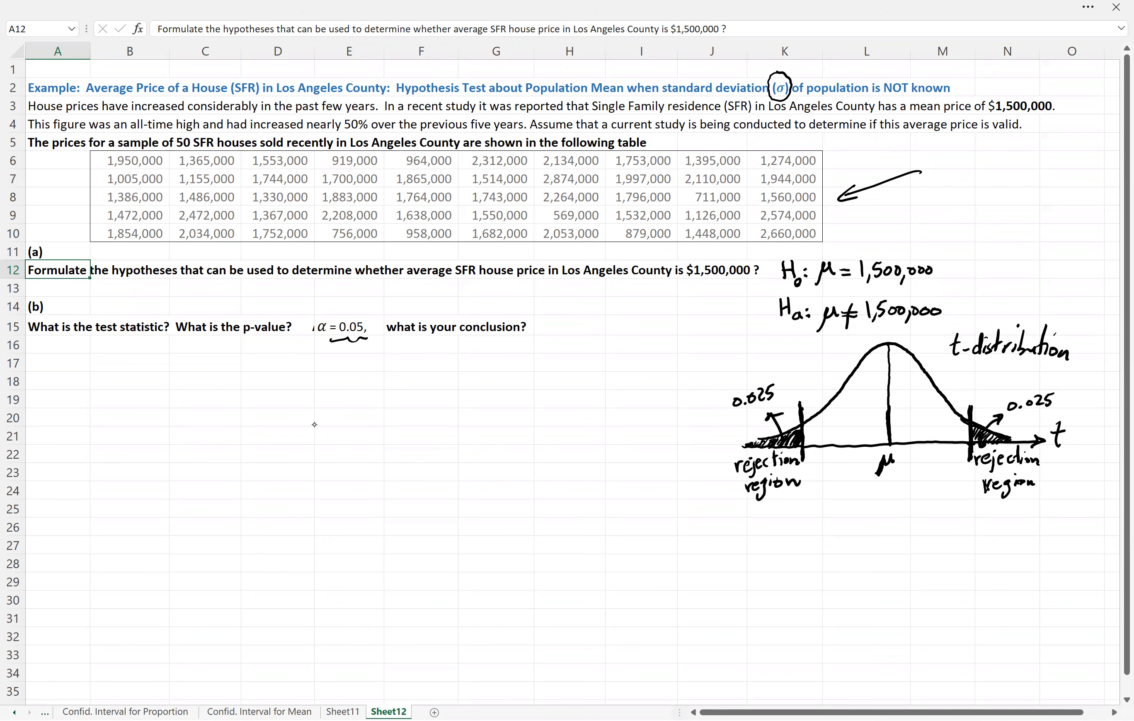
Handwrite t = (x̄ − μ₀)/σx̄ beside question (b), marking 1,500,000 in the null hypothesis as μ₀.
{"action": "left_click_drag", "start_coordinate": [576, 305], "coordinate": [578, 335]}
{"action": "left_click_drag", "start_coordinate": [568, 320], "coordinate": [599, 333]}
{"action": "mouse_move", "coordinate": [586, 328]}
{"action": "left_mouse_down"}
{"action": "mouse_move", "coordinate": [630, 324]}
{"action": "mouse_move", "coordinate": [615, 331]}
{"action": "left_mouse_up"}
{"action": "left_click_drag", "start_coordinate": [615, 307], "coordinate": [632, 303]}
{"action": "mouse_move", "coordinate": [637, 322]}
{"action": "left_mouse_down"}
{"action": "mouse_move", "coordinate": [649, 320]}
{"action": "mouse_move", "coordinate": [650, 335]}
{"action": "left_mouse_up"}
{"action": "mouse_move", "coordinate": [659, 318]}
{"action": "left_mouse_down"}
{"action": "mouse_move", "coordinate": [668, 310]}
{"action": "mouse_move", "coordinate": [674, 332]}
{"action": "left_mouse_up"}
{"action": "mouse_move", "coordinate": [853, 290]}
{"action": "left_mouse_down"}
{"action": "mouse_move", "coordinate": [886, 291]}
{"action": "mouse_move", "coordinate": [937, 259]}
{"action": "mouse_move", "coordinate": [850, 256]}
{"action": "left_mouse_up"}
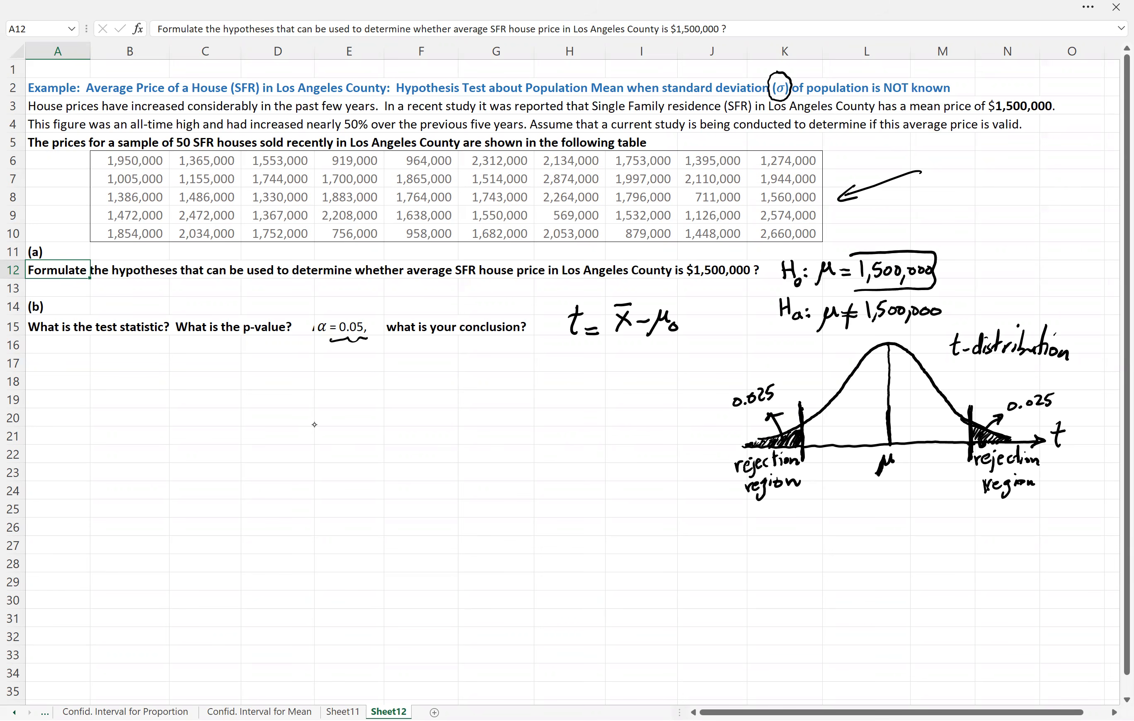
{"action": "left_click_drag", "start_coordinate": [907, 229], "coordinate": [918, 238]}
{"action": "left_click_drag", "start_coordinate": [922, 236], "coordinate": [924, 236]}
{"action": "mouse_move", "coordinate": [605, 336]}
{"action": "left_mouse_down"}
{"action": "mouse_move", "coordinate": [682, 337]}
{"action": "mouse_move", "coordinate": [628, 355]}
{"action": "mouse_move", "coordinate": [650, 347]}
{"action": "mouse_move", "coordinate": [642, 375]}
{"action": "mouse_move", "coordinate": [653, 361]}
{"action": "left_mouse_up"}
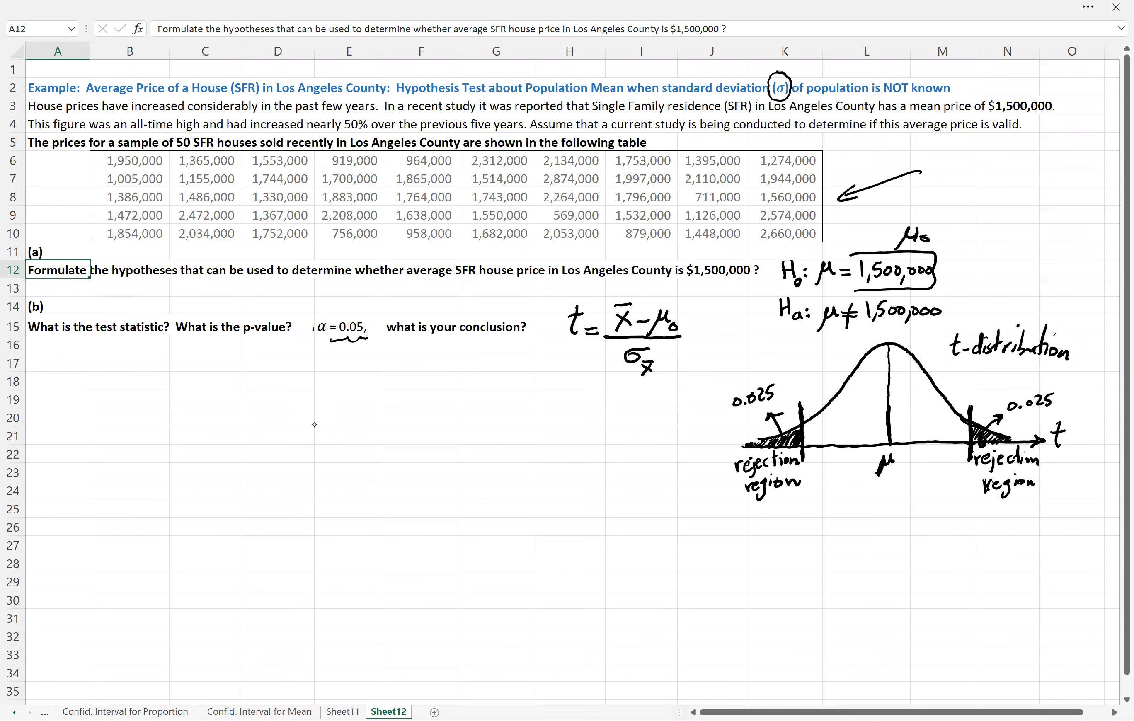
Handwrite the formula σx̄ = s/√n below the test statistic formula.
{"action": "mouse_move", "coordinate": [574, 419]}
{"action": "left_mouse_down"}
{"action": "mouse_move", "coordinate": [594, 413]}
{"action": "mouse_move", "coordinate": [597, 438]}
{"action": "left_mouse_up"}
{"action": "mouse_move", "coordinate": [597, 426]}
{"action": "left_mouse_down"}
{"action": "mouse_move", "coordinate": [587, 437]}
{"action": "mouse_move", "coordinate": [614, 418]}
{"action": "left_mouse_up"}
{"action": "left_click_drag", "start_coordinate": [584, 426], "coordinate": [593, 424]}
{"action": "key", "text": "ctrl+z"}
{"action": "left_click_drag", "start_coordinate": [589, 437], "coordinate": [593, 442]}
{"action": "mouse_move", "coordinate": [593, 431]}
{"action": "left_mouse_down"}
{"action": "mouse_move", "coordinate": [585, 440]}
{"action": "mouse_move", "coordinate": [612, 425]}
{"action": "left_mouse_up"}
{"action": "mouse_move", "coordinate": [596, 422]}
{"action": "left_mouse_down"}
{"action": "mouse_move", "coordinate": [658, 423]}
{"action": "mouse_move", "coordinate": [625, 455]}
{"action": "mouse_move", "coordinate": [627, 431]}
{"action": "mouse_move", "coordinate": [652, 431]}
{"action": "mouse_move", "coordinate": [638, 440]}
{"action": "mouse_move", "coordinate": [648, 450]}
{"action": "left_mouse_up"}
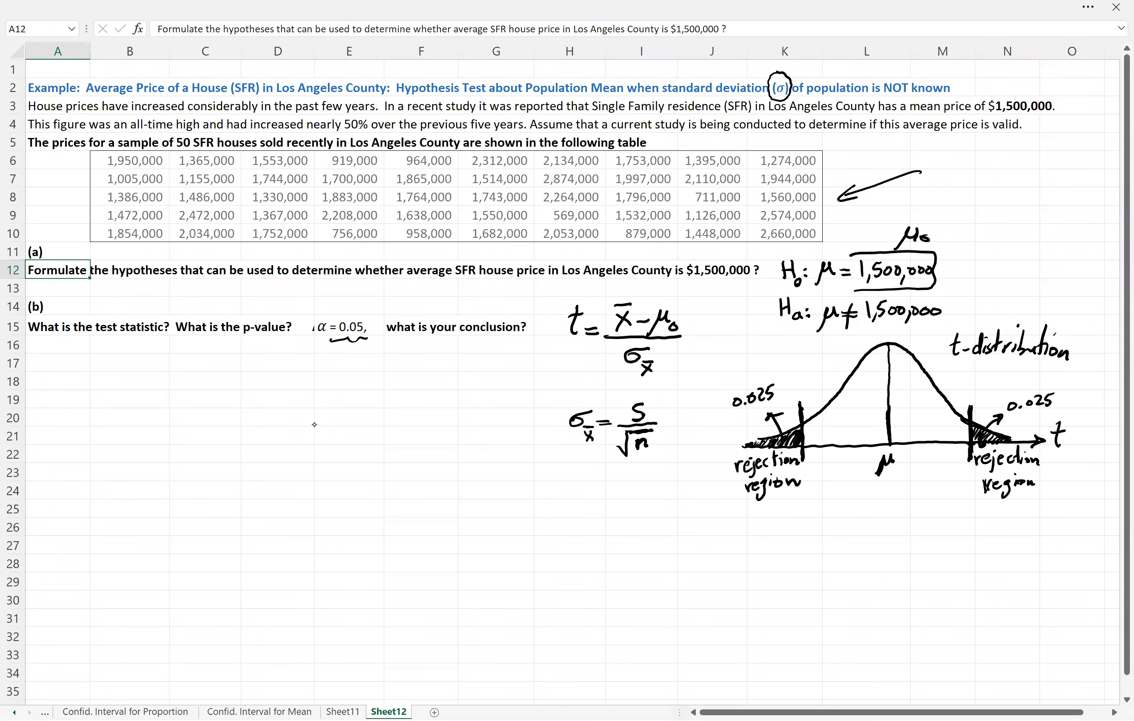
Annotate n in the σx̄ formula with n=50 and label σx̄ with a boxed "standard error".
{"action": "left_click_drag", "start_coordinate": [641, 476], "coordinate": [640, 454]}
{"action": "mouse_move", "coordinate": [635, 459]}
{"action": "left_mouse_down"}
{"action": "mouse_move", "coordinate": [647, 458]}
{"action": "mouse_move", "coordinate": [634, 489]}
{"action": "mouse_move", "coordinate": [644, 482]}
{"action": "left_mouse_up"}
{"action": "left_click_drag", "start_coordinate": [637, 486], "coordinate": [642, 487]}
{"action": "left_click_drag", "start_coordinate": [644, 473], "coordinate": [657, 474]}
{"action": "mouse_move", "coordinate": [542, 442]}
{"action": "left_mouse_down"}
{"action": "mouse_move", "coordinate": [534, 456]}
{"action": "mouse_move", "coordinate": [583, 456]}
{"action": "mouse_move", "coordinate": [595, 443]}
{"action": "mouse_move", "coordinate": [592, 459]}
{"action": "mouse_move", "coordinate": [551, 475]}
{"action": "mouse_move", "coordinate": [583, 470]}
{"action": "left_mouse_up"}
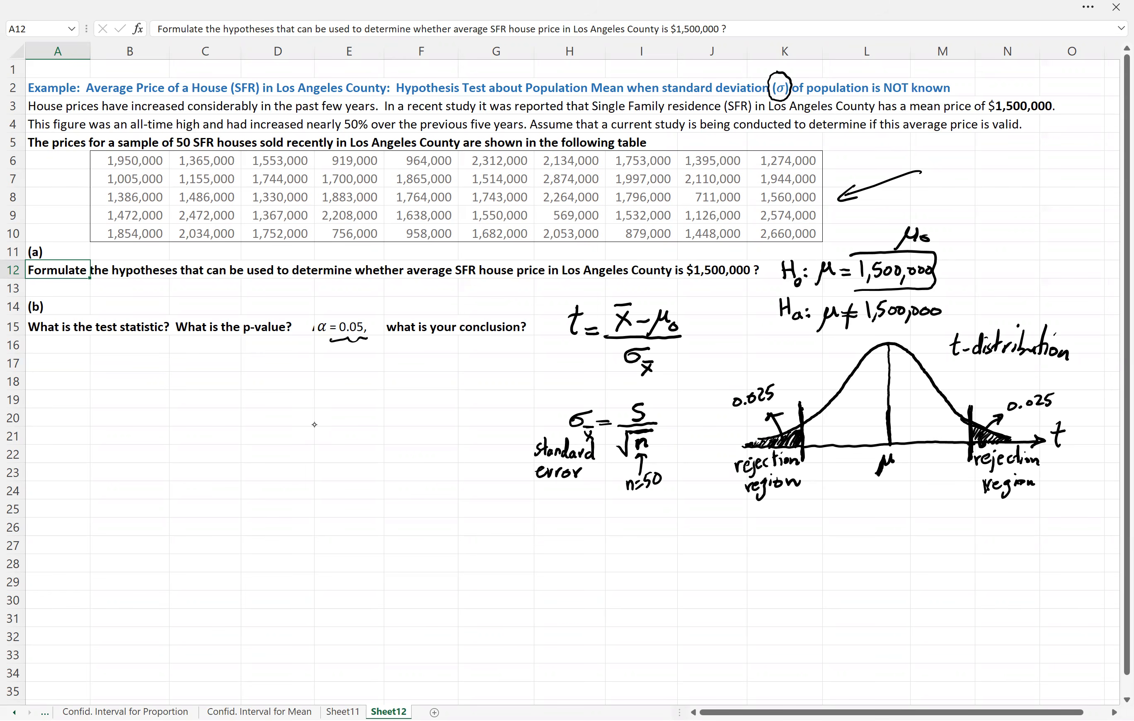
{"action": "mouse_move", "coordinate": [532, 440]}
{"action": "left_mouse_down"}
{"action": "mouse_move", "coordinate": [526, 469]}
{"action": "mouse_move", "coordinate": [583, 487]}
{"action": "mouse_move", "coordinate": [599, 445]}
{"action": "mouse_move", "coordinate": [529, 438]}
{"action": "left_mouse_up"}
{"action": "left_click_drag", "start_coordinate": [598, 456], "coordinate": [533, 486]}
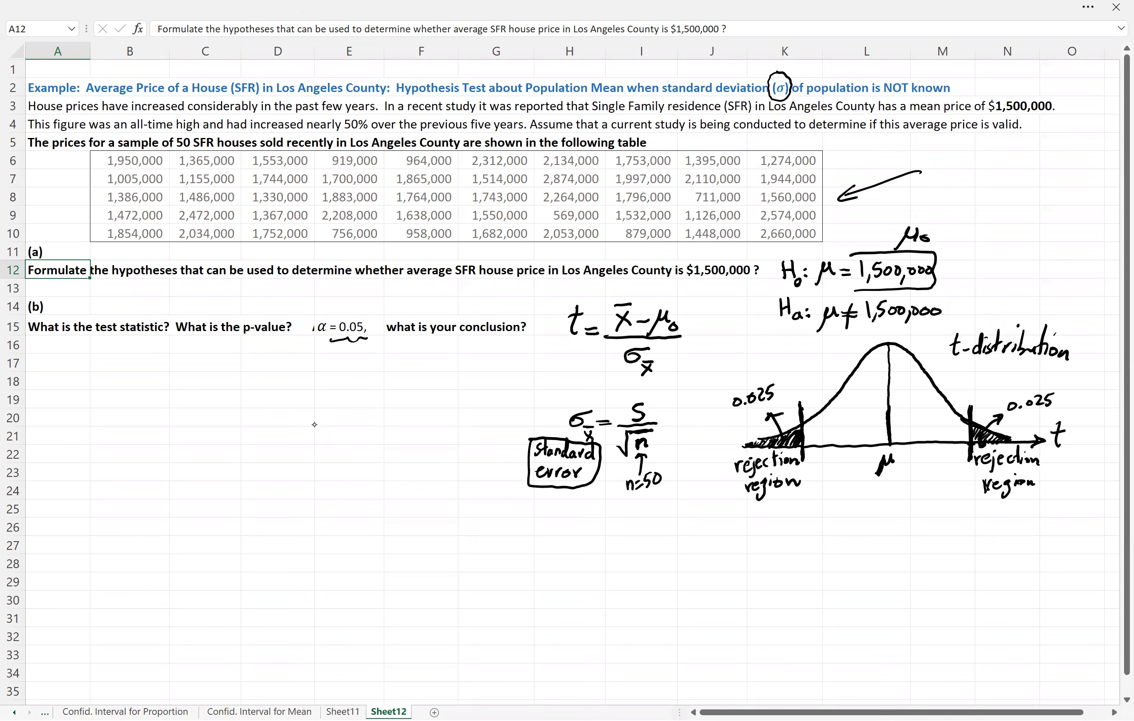
Draw an arrow from s in the σx̄ formula and label it "sample std. dev.".
{"action": "mouse_move", "coordinate": [650, 410]}
{"action": "left_mouse_down"}
{"action": "mouse_move", "coordinate": [705, 393]}
{"action": "mouse_move", "coordinate": [707, 403]}
{"action": "left_mouse_up"}
{"action": "mouse_move", "coordinate": [709, 381]}
{"action": "left_mouse_down"}
{"action": "mouse_move", "coordinate": [724, 384]}
{"action": "mouse_move", "coordinate": [673, 421]}
{"action": "mouse_move", "coordinate": [685, 422]}
{"action": "left_mouse_up"}
{"action": "mouse_move", "coordinate": [677, 412]}
{"action": "left_mouse_down"}
{"action": "mouse_move", "coordinate": [699, 403]}
{"action": "mouse_move", "coordinate": [686, 443]}
{"action": "left_mouse_up"}
{"action": "left_click", "coordinate": [704, 419]}
{"action": "left_click_drag", "start_coordinate": [692, 424], "coordinate": [702, 441]}
{"action": "left_click_drag", "start_coordinate": [702, 431], "coordinate": [708, 430]}
{"action": "key", "text": "ctrl+z"}
{"action": "left_click_drag", "start_coordinate": [689, 437], "coordinate": [681, 446]}
{"action": "mouse_move", "coordinate": [689, 425]}
{"action": "left_mouse_down"}
{"action": "mouse_move", "coordinate": [691, 446]}
{"action": "mouse_move", "coordinate": [700, 442]}
{"action": "left_mouse_up"}
{"action": "mouse_move", "coordinate": [701, 434]}
{"action": "left_mouse_down"}
{"action": "mouse_move", "coordinate": [706, 443]}
{"action": "mouse_move", "coordinate": [709, 430]}
{"action": "left_mouse_up"}
{"action": "left_click", "coordinate": [713, 437]}
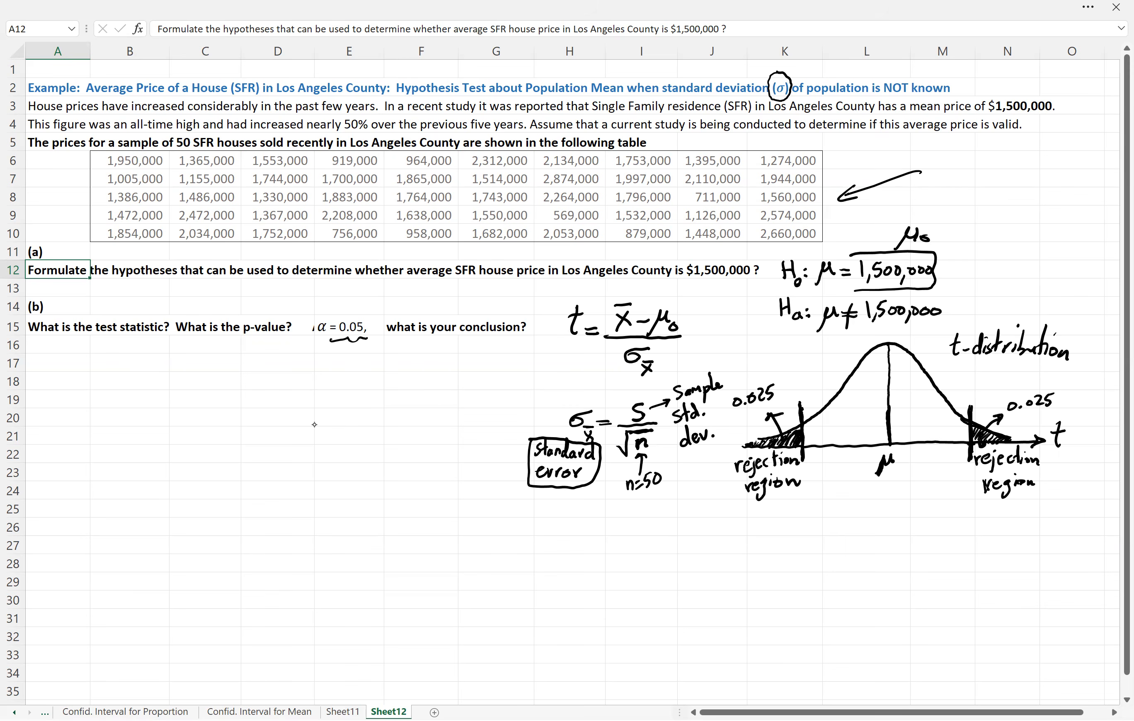
Draw an arrow from x̄ in the test statistic formula and label it "sample mean".
{"action": "left_click_drag", "start_coordinate": [635, 310], "coordinate": [651, 306]}
{"action": "left_click_drag", "start_coordinate": [656, 284], "coordinate": [653, 301]}
{"action": "left_click_drag", "start_coordinate": [660, 292], "coordinate": [753, 294]}
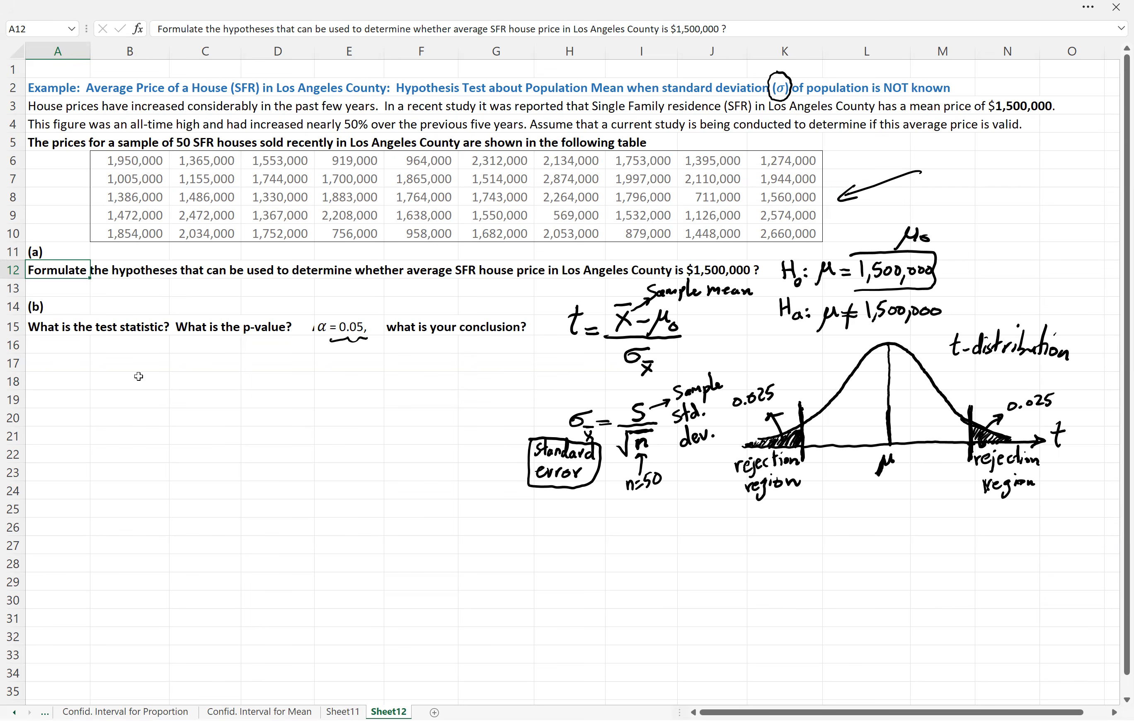
Handwrite the label x̄ = in front of cell B17.
{"action": "left_click_drag", "start_coordinate": [63, 366], "coordinate": [66, 372]}
{"action": "mouse_move", "coordinate": [66, 360]}
{"action": "left_mouse_down"}
{"action": "mouse_move", "coordinate": [54, 374]}
{"action": "mouse_move", "coordinate": [69, 351]}
{"action": "left_mouse_up"}
{"action": "left_click_drag", "start_coordinate": [74, 371], "coordinate": [86, 364]}
Calculate the sample mean in B17 with =AVERAGE(B6:K10).
{"action": "double_click", "coordinate": [122, 364]}
{"action": "type", "text": "="}
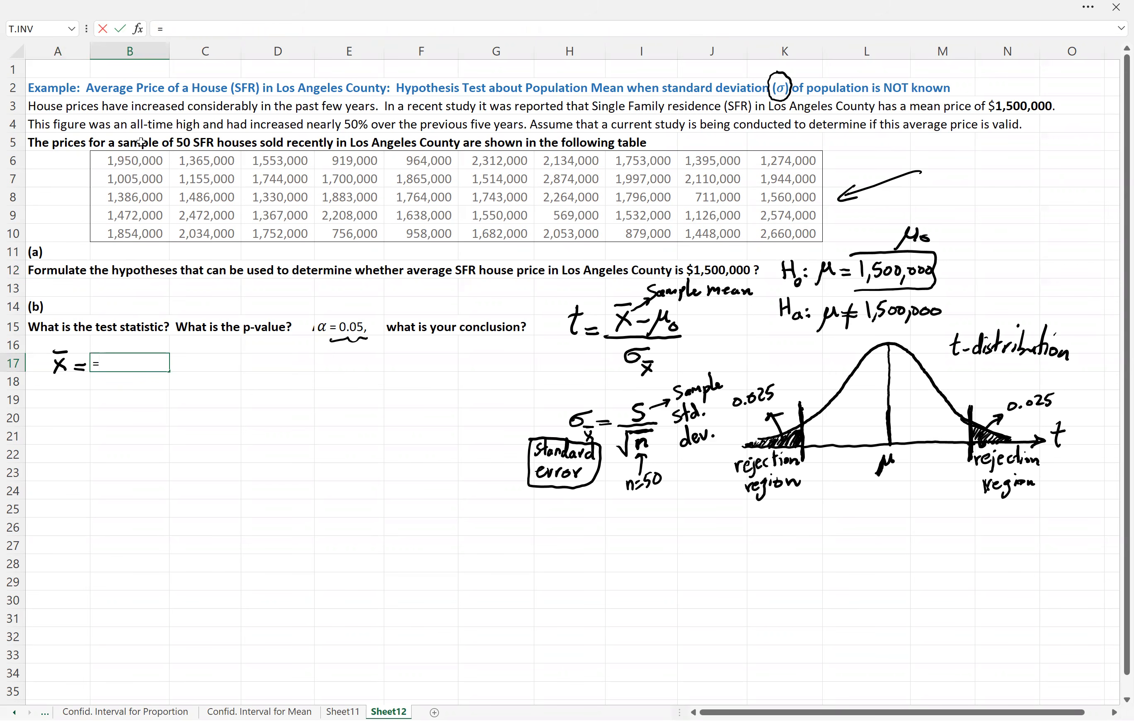
{"action": "type", "text": "sum("}
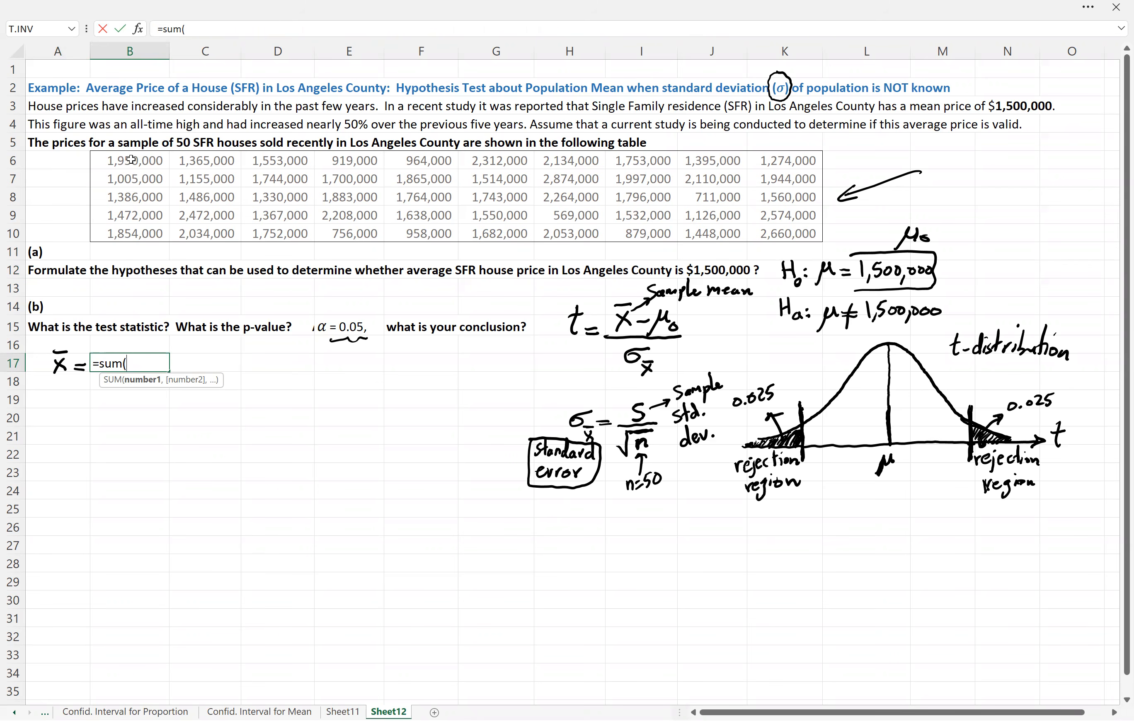
{"action": "left_click_drag", "start_coordinate": [132, 160], "coordinate": [143, 169]}
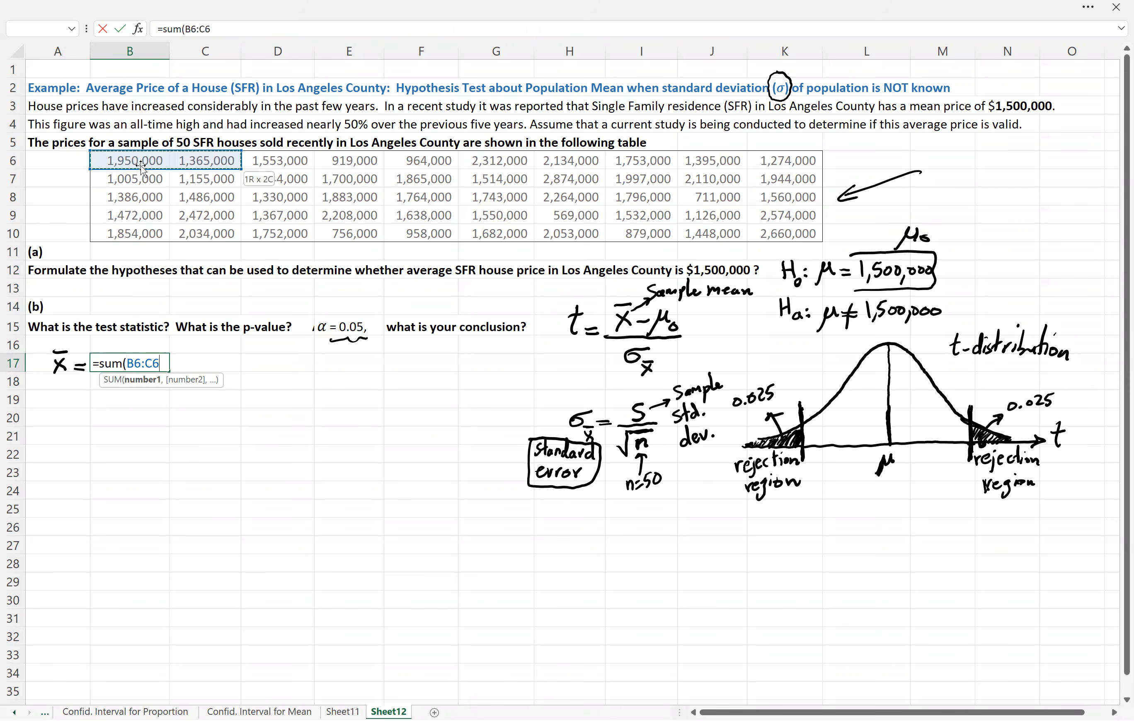
{"action": "key", "text": "ctrl+shift+Right"}
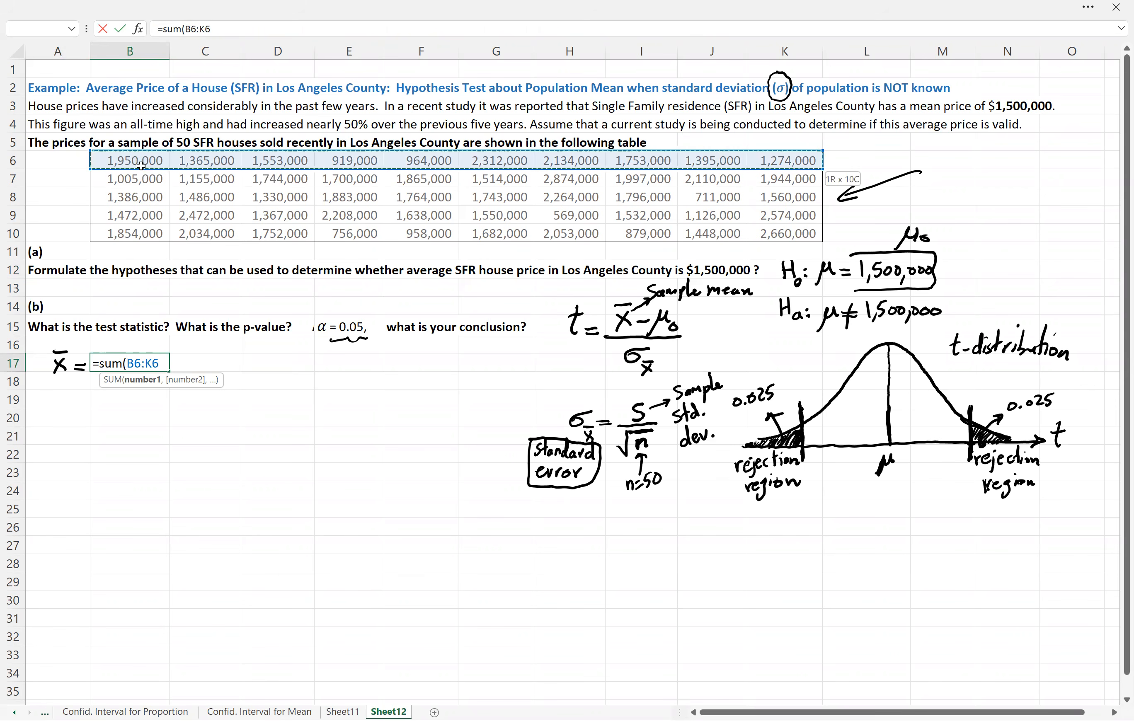
{"action": "key", "text": "ctrl+shift+Down"}
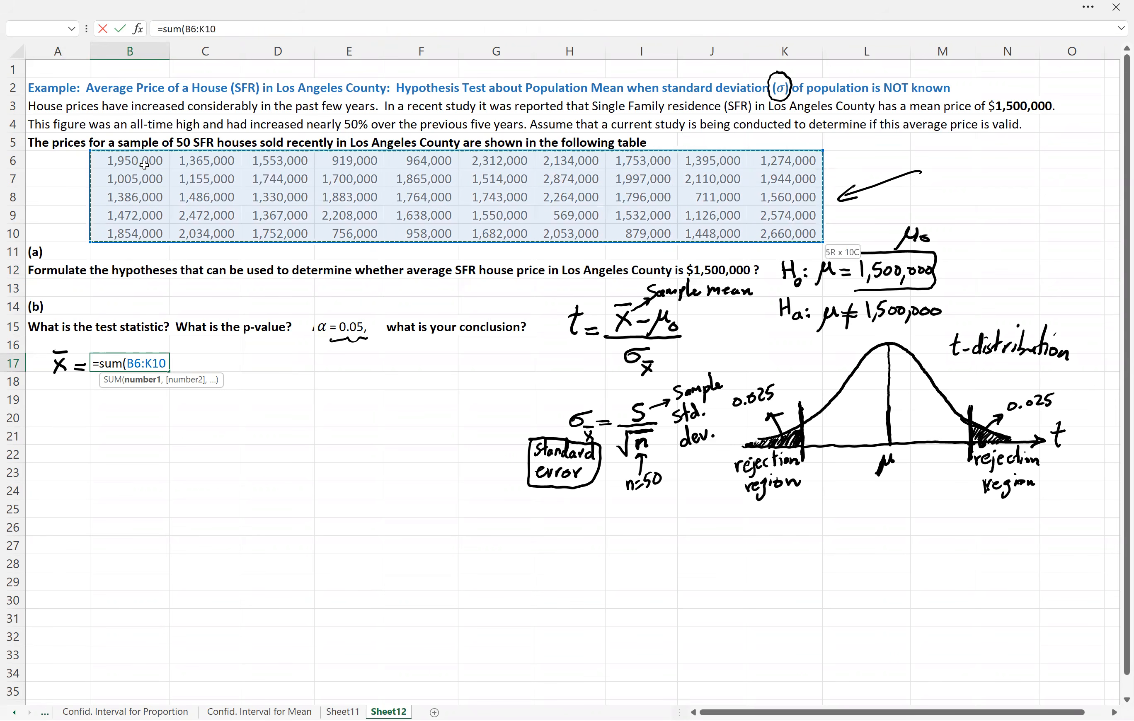
{"action": "type", "text": ")"}
{"action": "left_click_drag", "start_coordinate": [123, 364], "coordinate": [99, 362]}
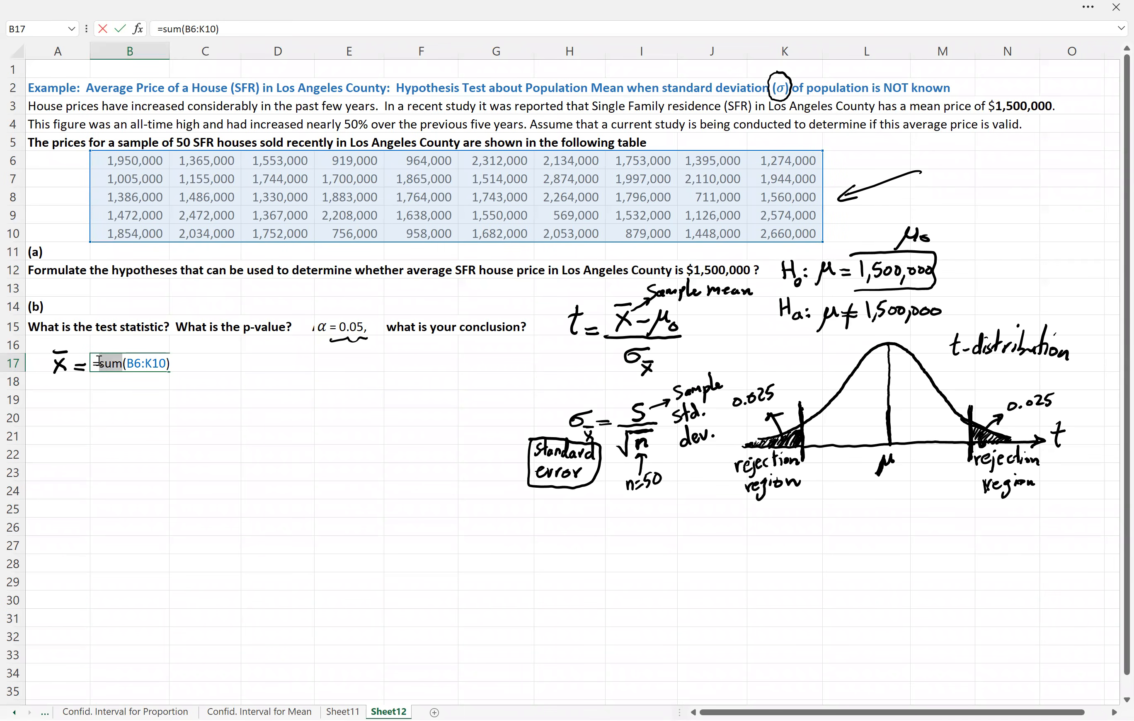
{"action": "type", "text": "average"}
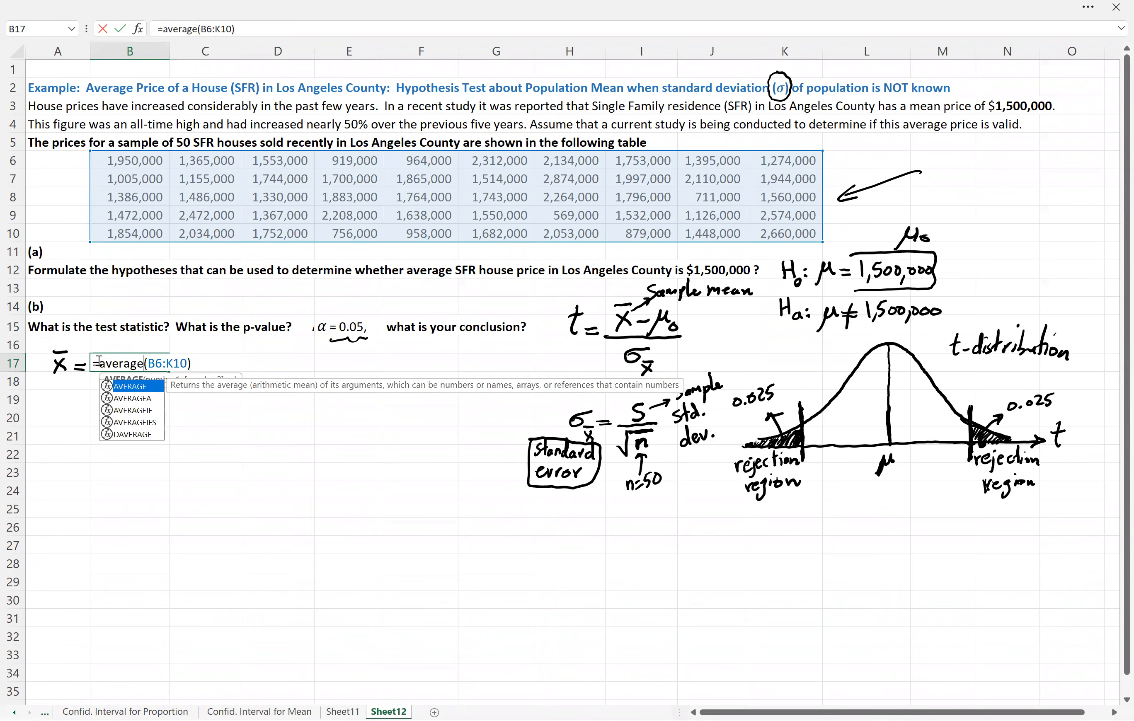
{"action": "key", "text": "ctrl+Return"}
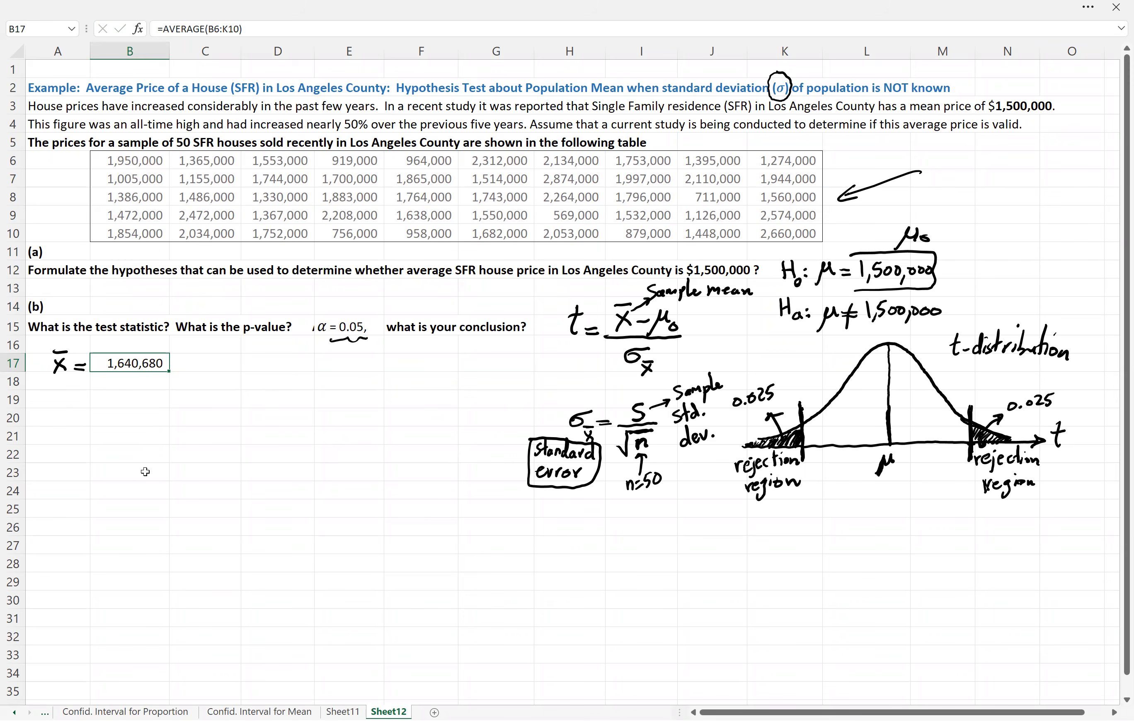
Handwrite the label s = in front of B19 and calculate the sample standard deviation there using STDEV.S on B6:K10.
{"action": "mouse_move", "coordinate": [62, 392]}
{"action": "left_mouse_down"}
{"action": "mouse_move", "coordinate": [53, 406]}
{"action": "mouse_move", "coordinate": [80, 399]}
{"action": "left_mouse_up"}
{"action": "left_click_drag", "start_coordinate": [70, 406], "coordinate": [80, 405]}
{"action": "left_click", "coordinate": [129, 400]}
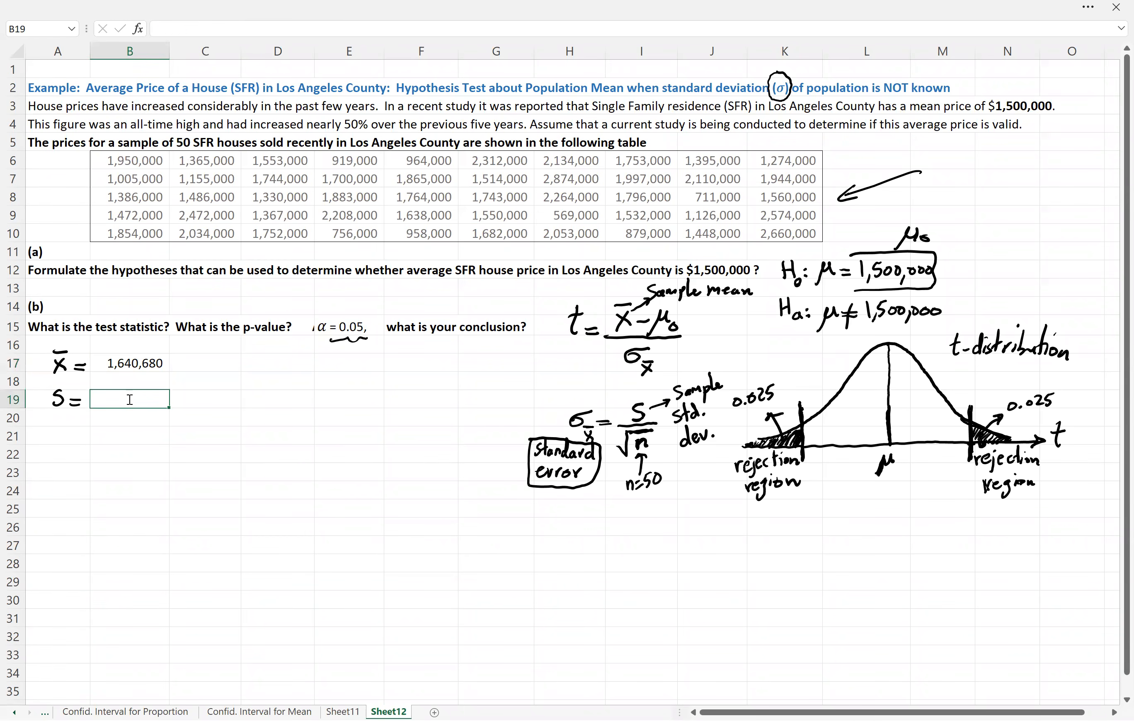
{"action": "type", "text": "=std"}
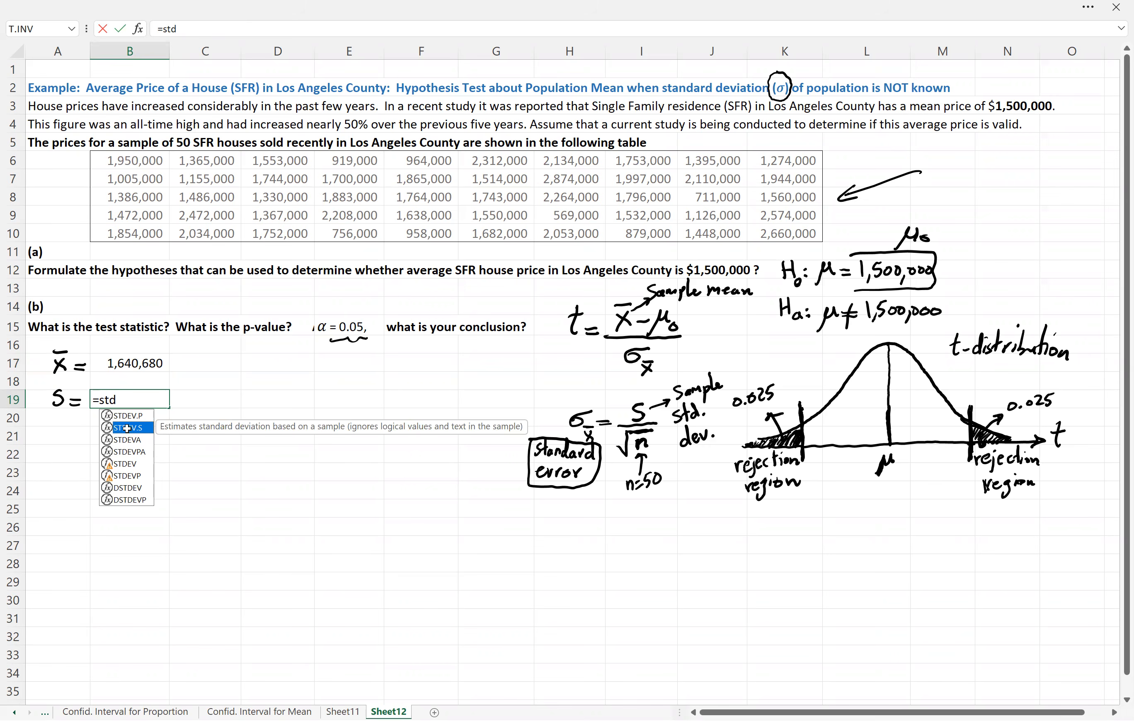
{"action": "double_click", "coordinate": [148, 427]}
{"action": "left_click_drag", "start_coordinate": [141, 161], "coordinate": [817, 167]}
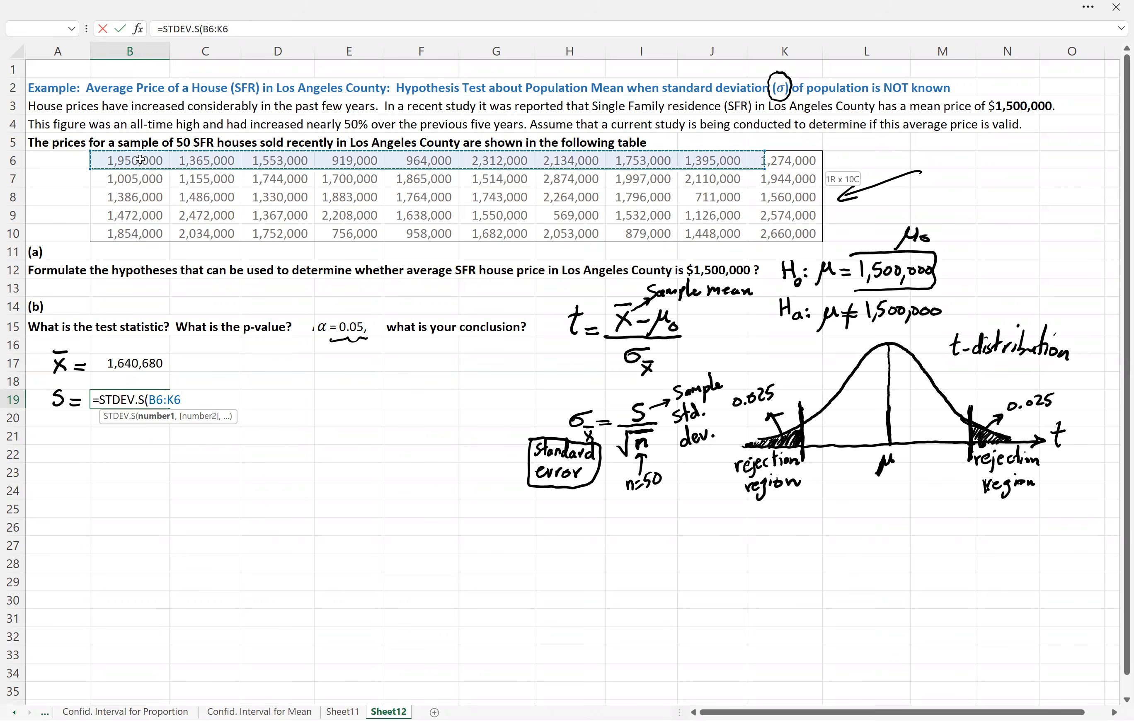
{"action": "key", "text": "BackSpace"}
{"action": "type", "text": "10"}
{"action": "key", "text": "Return"}
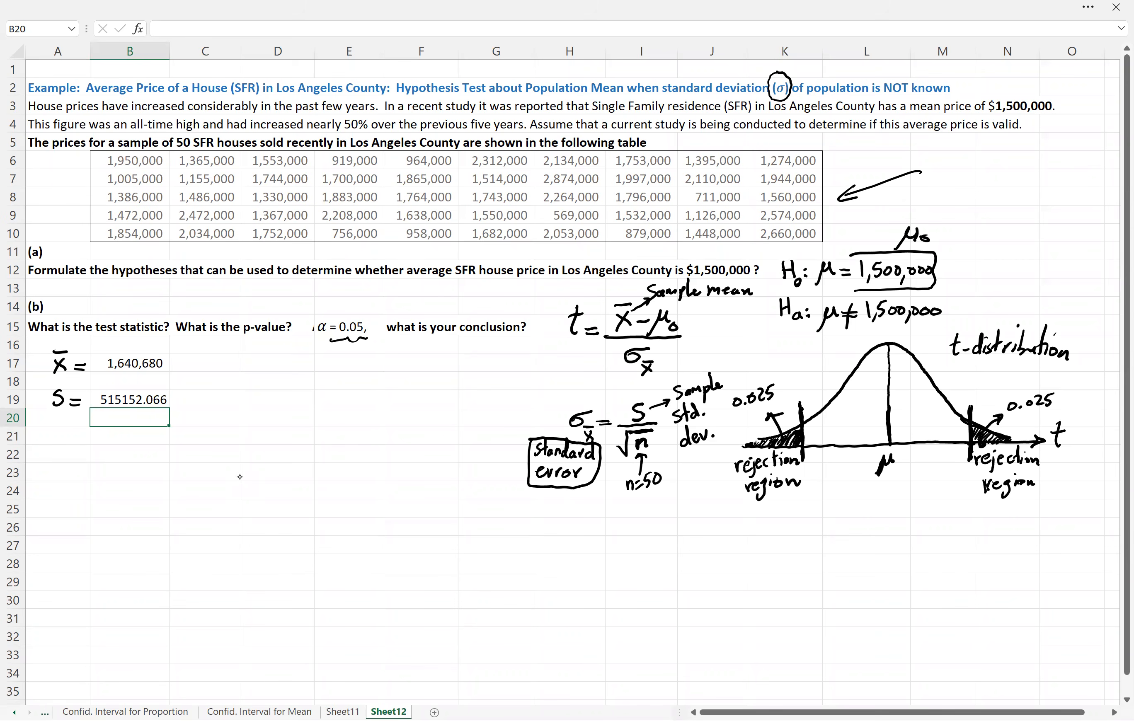
Handwrite the label σx̄ = in front of cell B21 and draw an arrow pointing at the standard error formula.
{"action": "mouse_move", "coordinate": [58, 435]}
{"action": "left_mouse_down"}
{"action": "mouse_move", "coordinate": [47, 440]}
{"action": "mouse_move", "coordinate": [66, 428]}
{"action": "mouse_move", "coordinate": [71, 453]}
{"action": "mouse_move", "coordinate": [72, 440]}
{"action": "mouse_move", "coordinate": [85, 439]}
{"action": "left_mouse_up"}
{"action": "mouse_move", "coordinate": [528, 395]}
{"action": "left_mouse_down"}
{"action": "mouse_move", "coordinate": [561, 405]}
{"action": "mouse_move", "coordinate": [547, 412]}
{"action": "left_mouse_up"}
{"action": "double_click", "coordinate": [137, 435]}
{"action": "type", "text": "="}
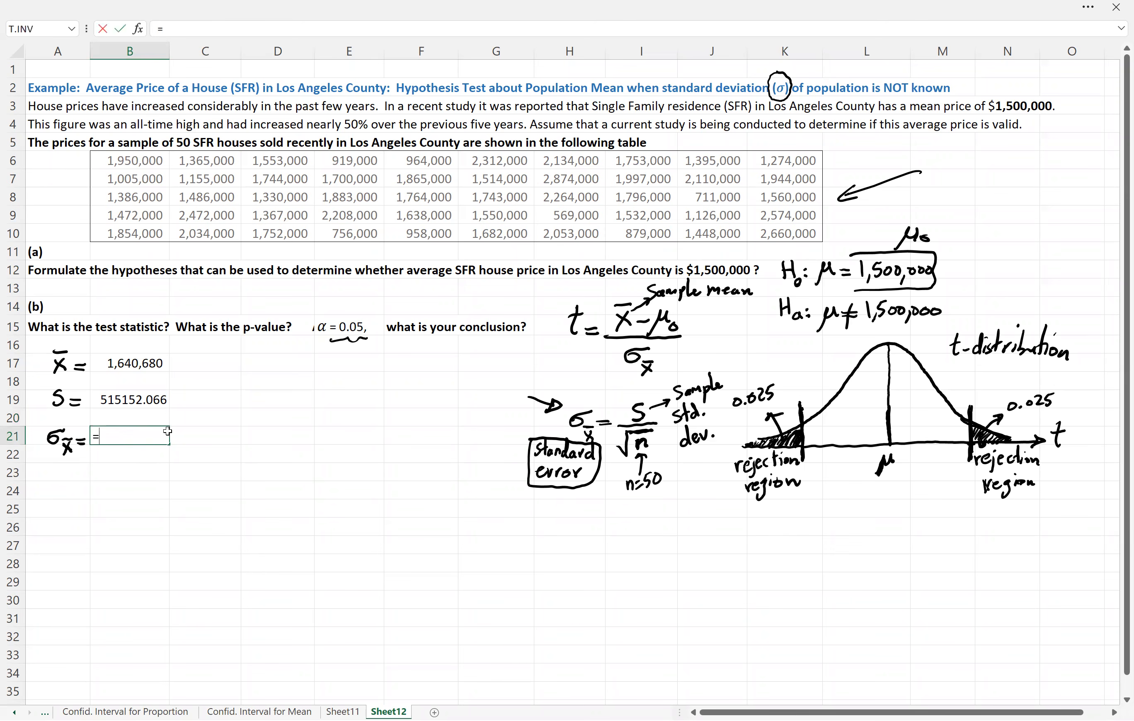
{"action": "left_click", "coordinate": [141, 399]}
{"action": "type", "text": "/"}
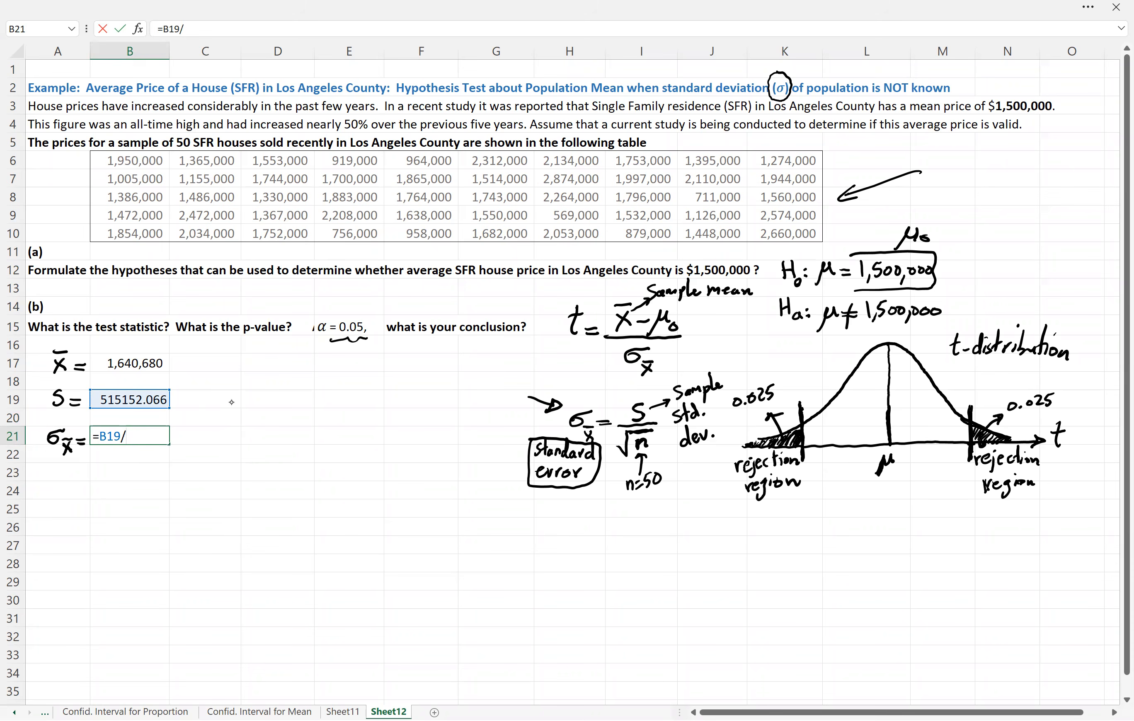
Handwrite the label n= in front of cell B16 and enter the sample size 50 there.
{"action": "left_click_drag", "start_coordinate": [75, 341], "coordinate": [90, 345]}
{"action": "left_click_drag", "start_coordinate": [84, 348], "coordinate": [90, 347]}
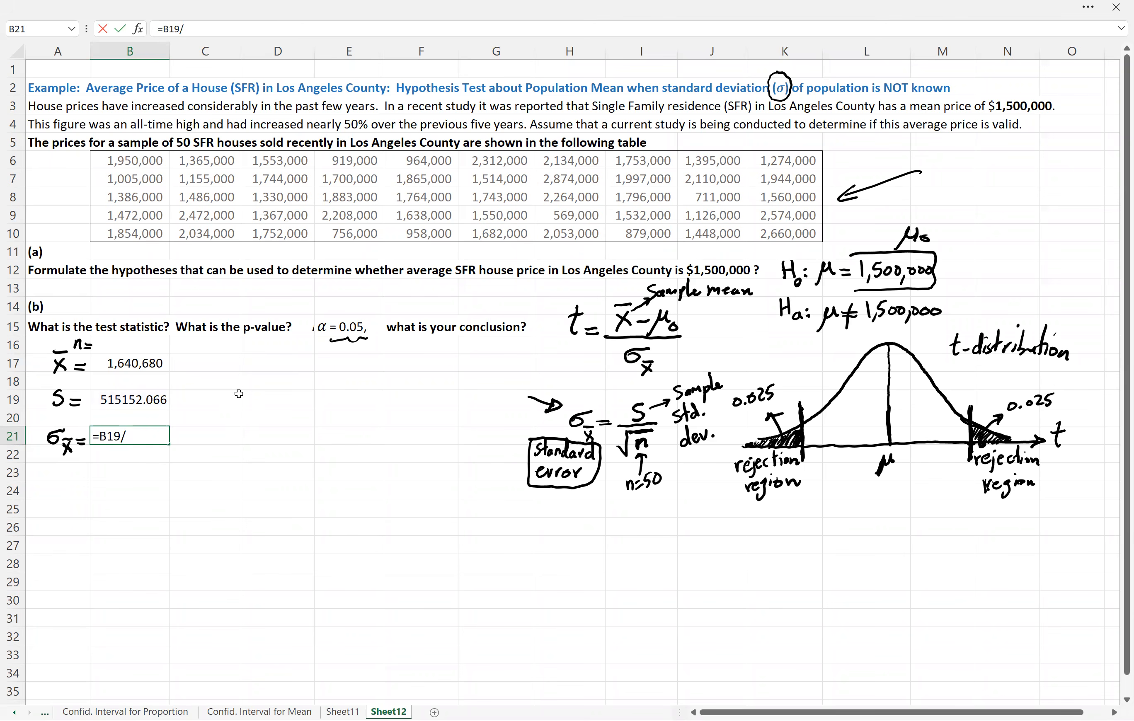
{"action": "left_click", "coordinate": [151, 347]}
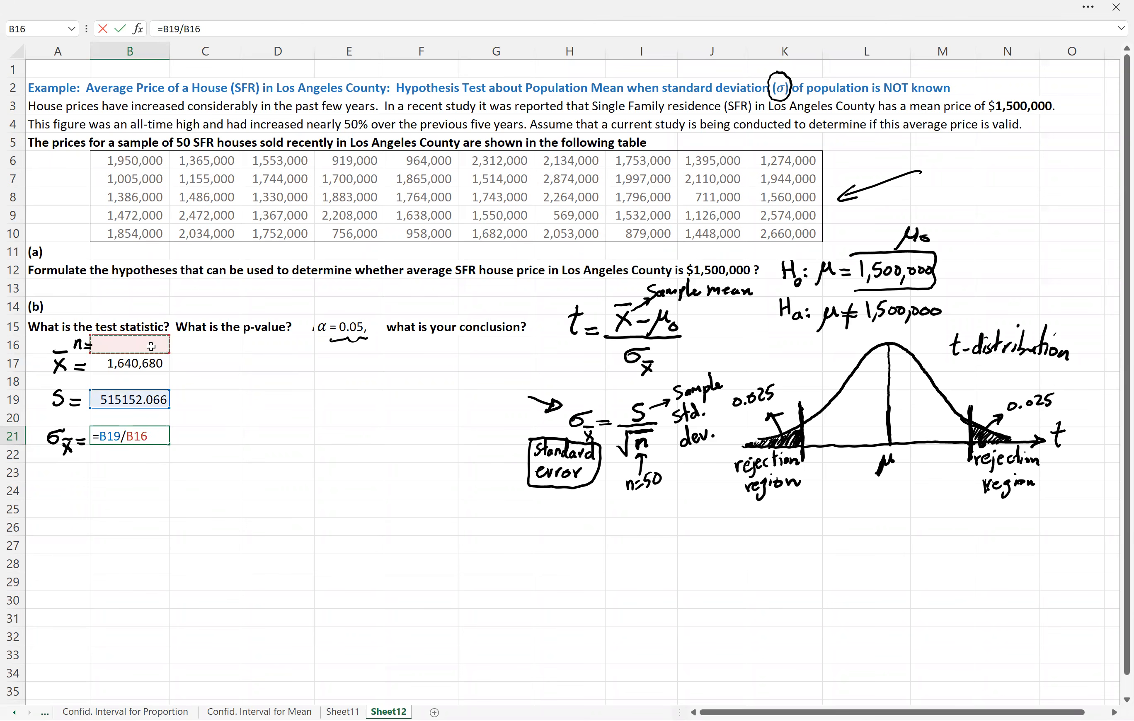
{"action": "key", "text": "Escape"}
{"action": "double_click", "coordinate": [150, 344]}
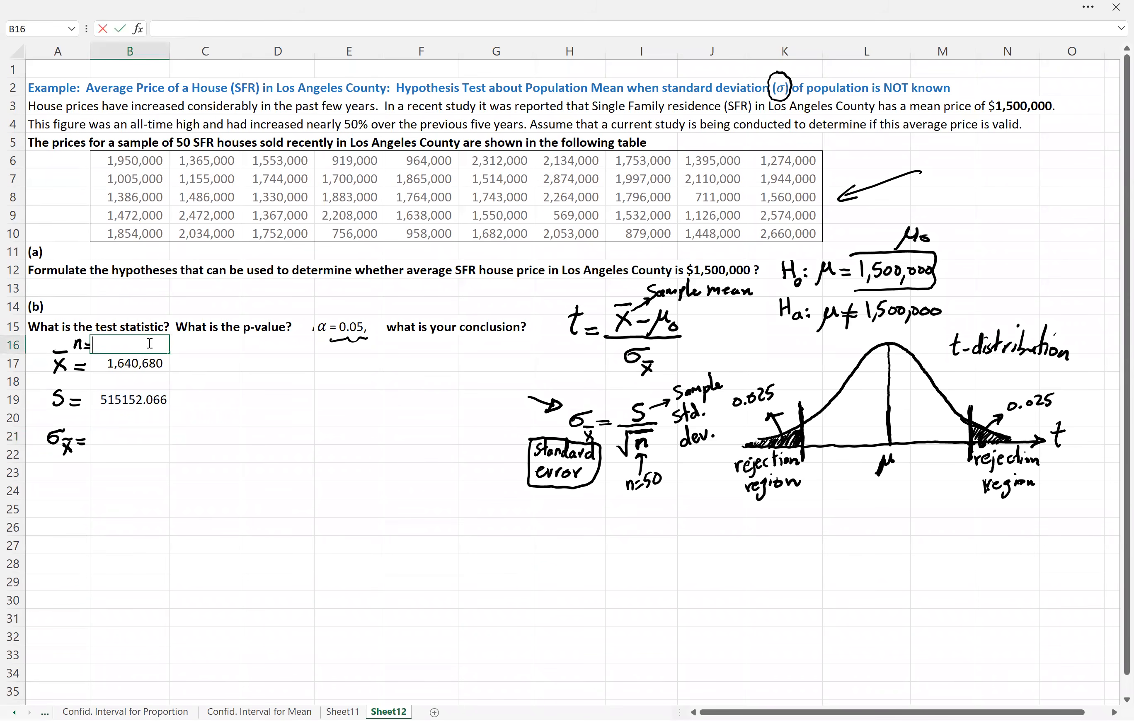
{"action": "type", "text": "50"}
{"action": "left_click", "coordinate": [265, 435]}
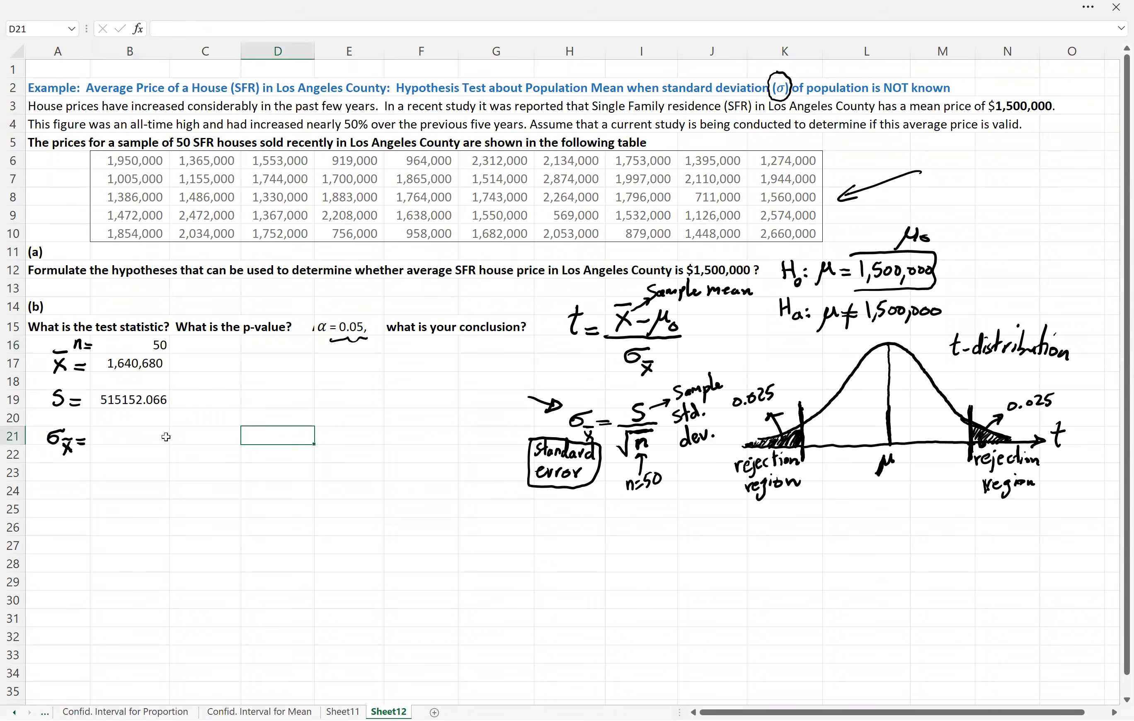
Calculate the standard error in B21 with =B19/SQRT(B16).
{"action": "double_click", "coordinate": [134, 434]}
{"action": "type", "text": "="}
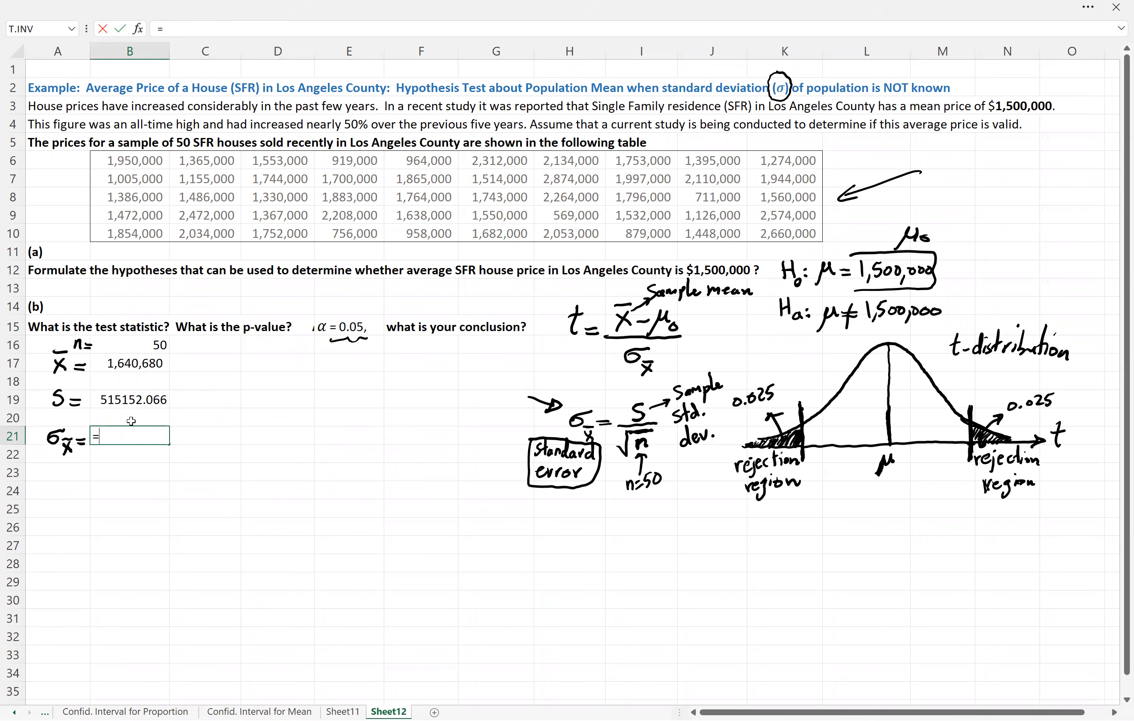
{"action": "left_click", "coordinate": [133, 401]}
{"action": "type", "text": "/"}
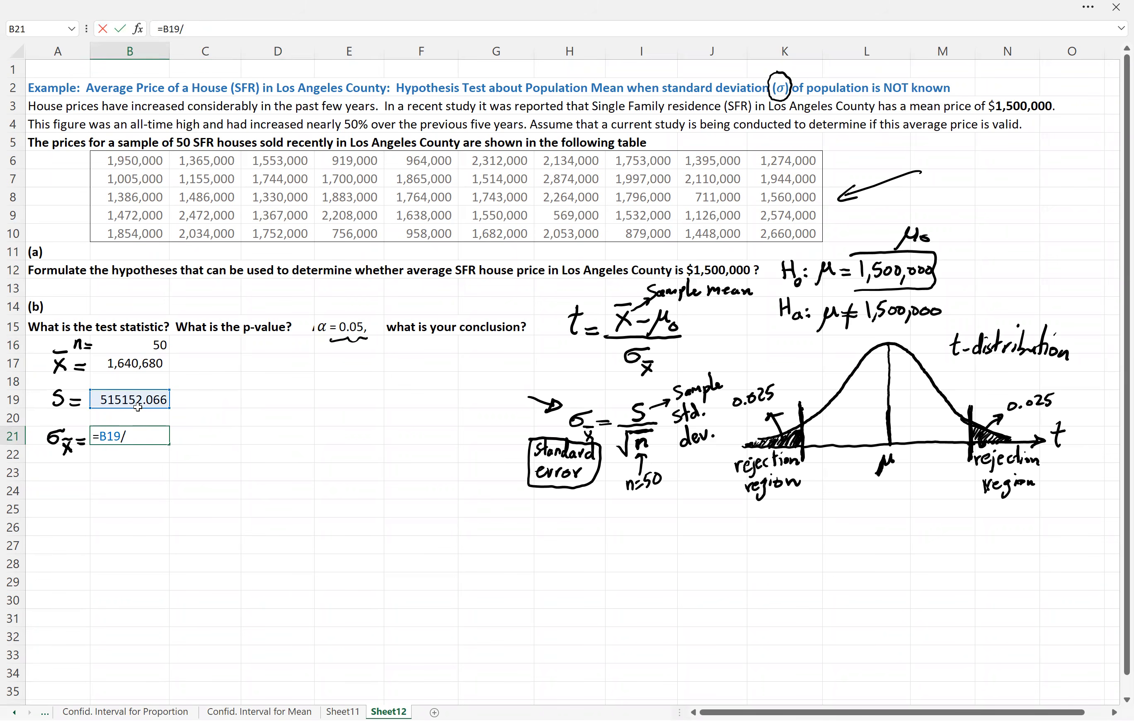
{"action": "type", "text": "sqrt("}
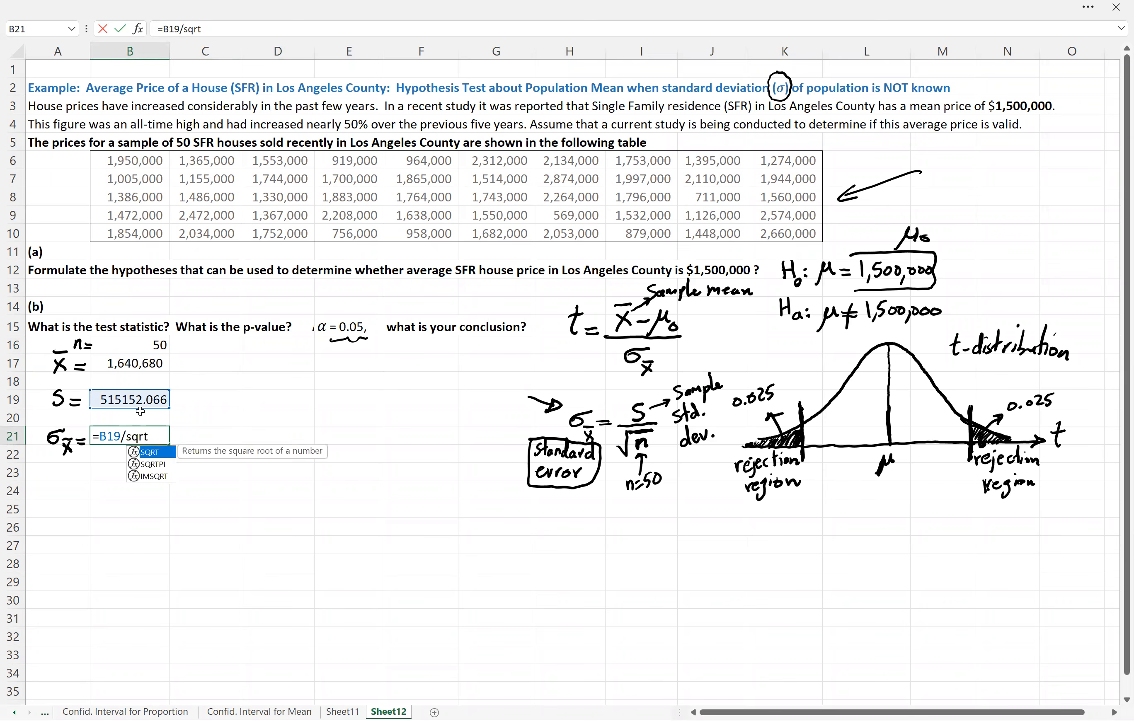
{"action": "left_click", "coordinate": [149, 347]}
{"action": "type", "text": ")"}
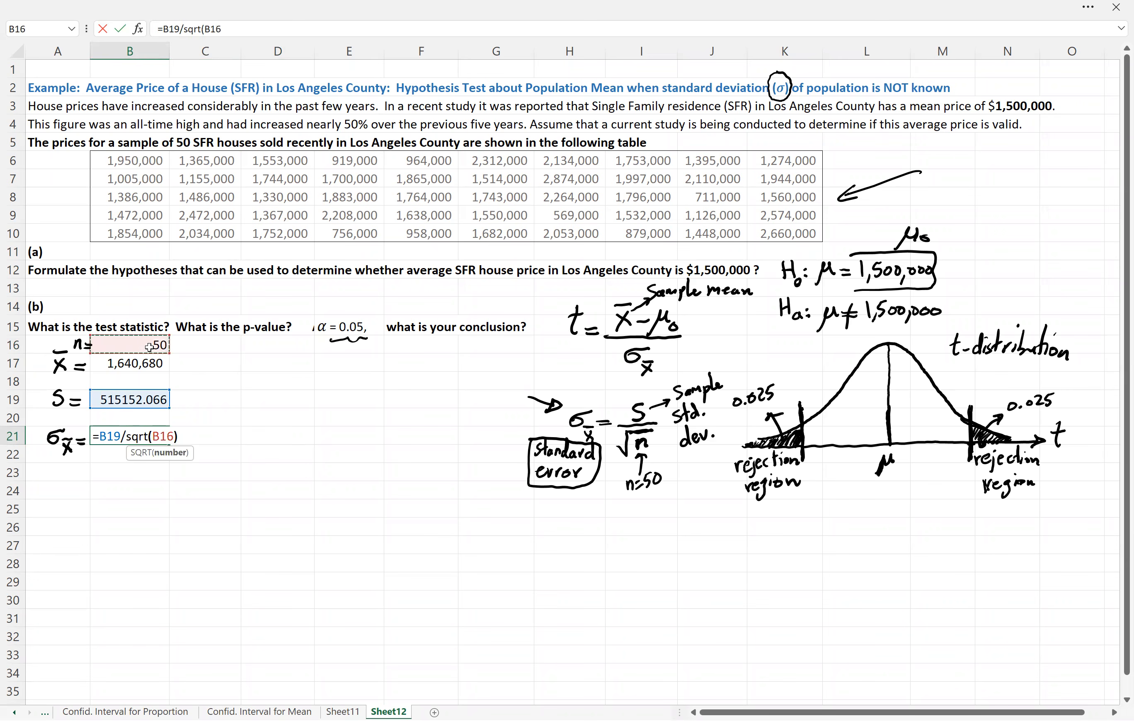
{"action": "key", "text": "Return"}
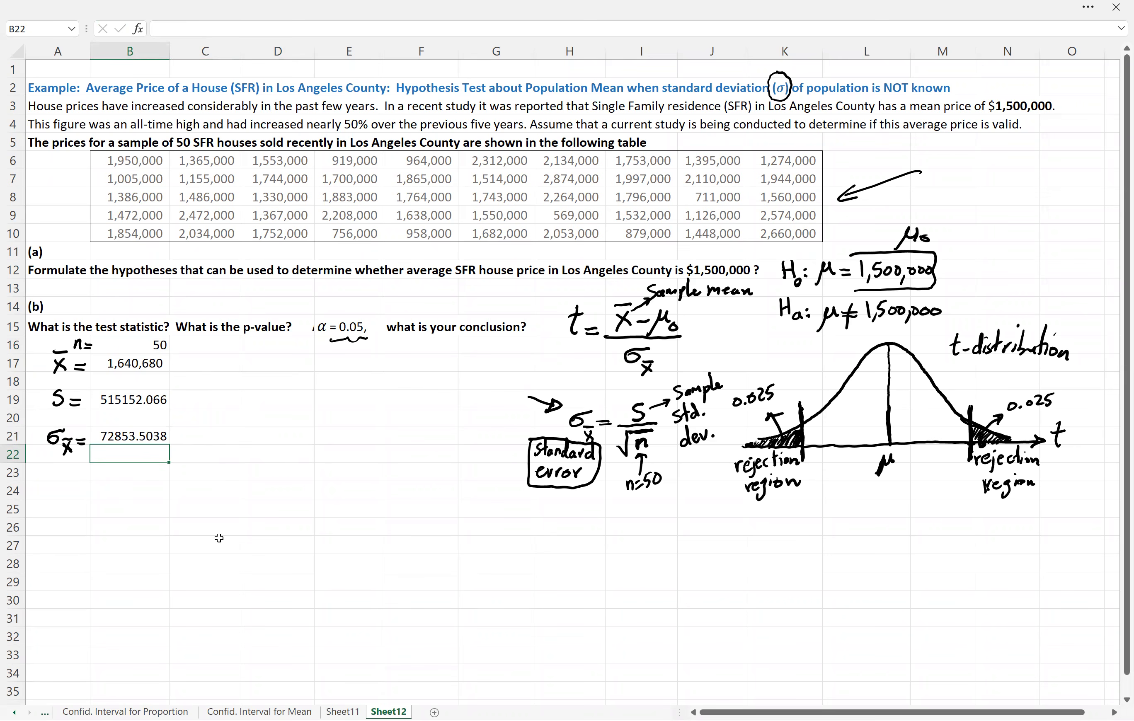
Handwrite the label "test statistic t =" in front of cell F17.
{"action": "left_click_drag", "start_coordinate": [41, 464], "coordinate": [43, 479]}
{"action": "left_click_drag", "start_coordinate": [34, 473], "coordinate": [51, 478]}
{"action": "mouse_move", "coordinate": [217, 353]}
{"action": "left_mouse_down"}
{"action": "mouse_move", "coordinate": [216, 374]}
{"action": "mouse_move", "coordinate": [226, 361]}
{"action": "mouse_move", "coordinate": [238, 373]}
{"action": "left_mouse_up"}
{"action": "left_click_drag", "start_coordinate": [234, 358], "coordinate": [260, 372]}
{"action": "left_click_drag", "start_coordinate": [254, 362], "coordinate": [277, 372]}
{"action": "left_click_drag", "start_coordinate": [279, 352], "coordinate": [275, 373]}
{"action": "left_click_drag", "start_coordinate": [278, 358], "coordinate": [297, 371]}
{"action": "left_click_drag", "start_coordinate": [287, 366], "coordinate": [294, 365]}
{"action": "mouse_move", "coordinate": [303, 361]}
{"action": "left_mouse_down"}
{"action": "mouse_move", "coordinate": [303, 373]}
{"action": "mouse_move", "coordinate": [333, 373]}
{"action": "mouse_move", "coordinate": [340, 355]}
{"action": "mouse_move", "coordinate": [363, 366]}
{"action": "left_mouse_up"}
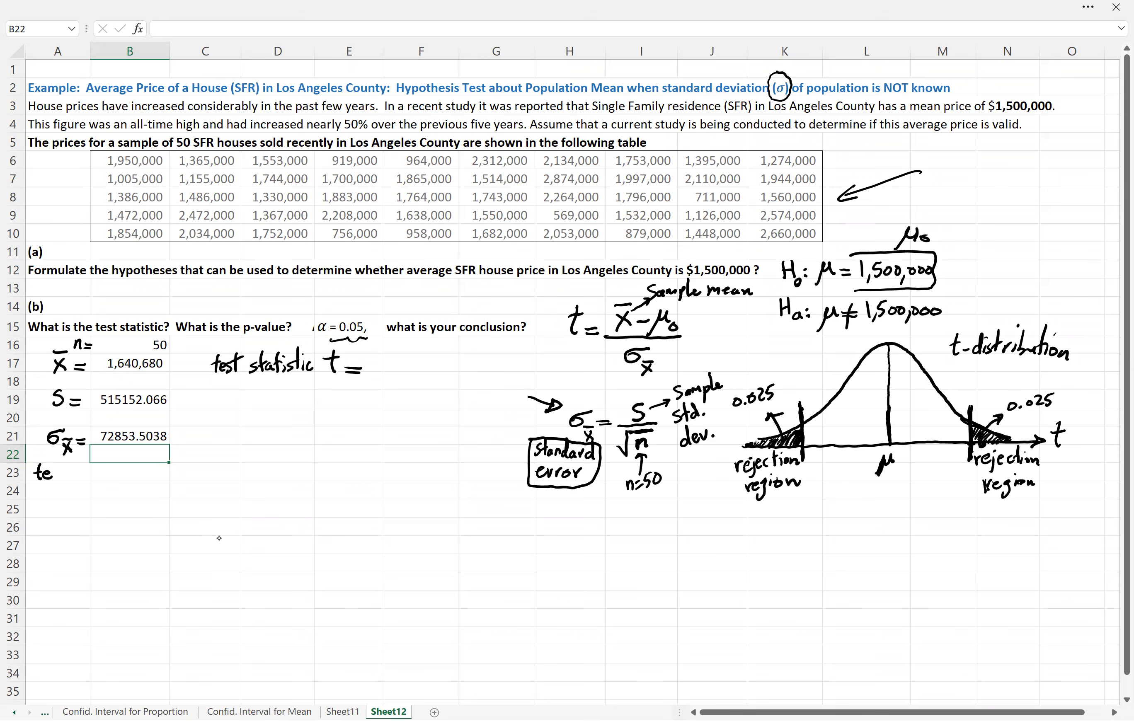
Calculate the test statistic in F17 with =(B17-1500000)/B21.
{"action": "double_click", "coordinate": [393, 362]}
{"action": "type", "text": "="}
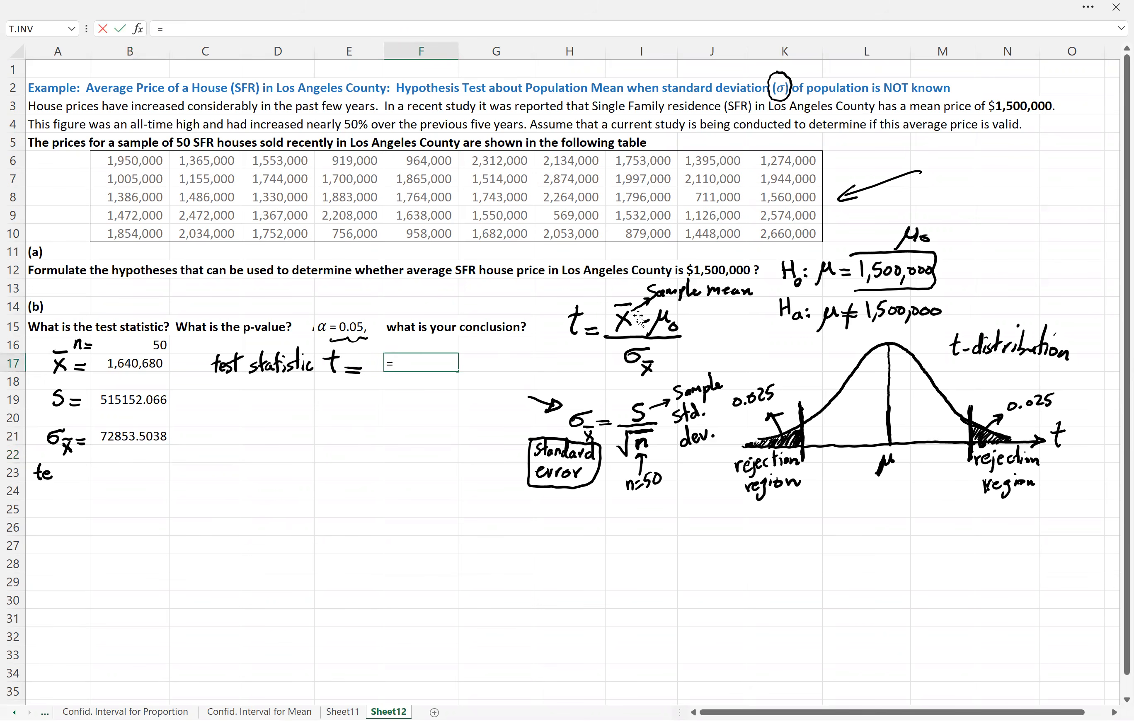
{"action": "type", "text": "("}
{"action": "left_click", "coordinate": [125, 361]}
{"action": "type", "text": "-"}
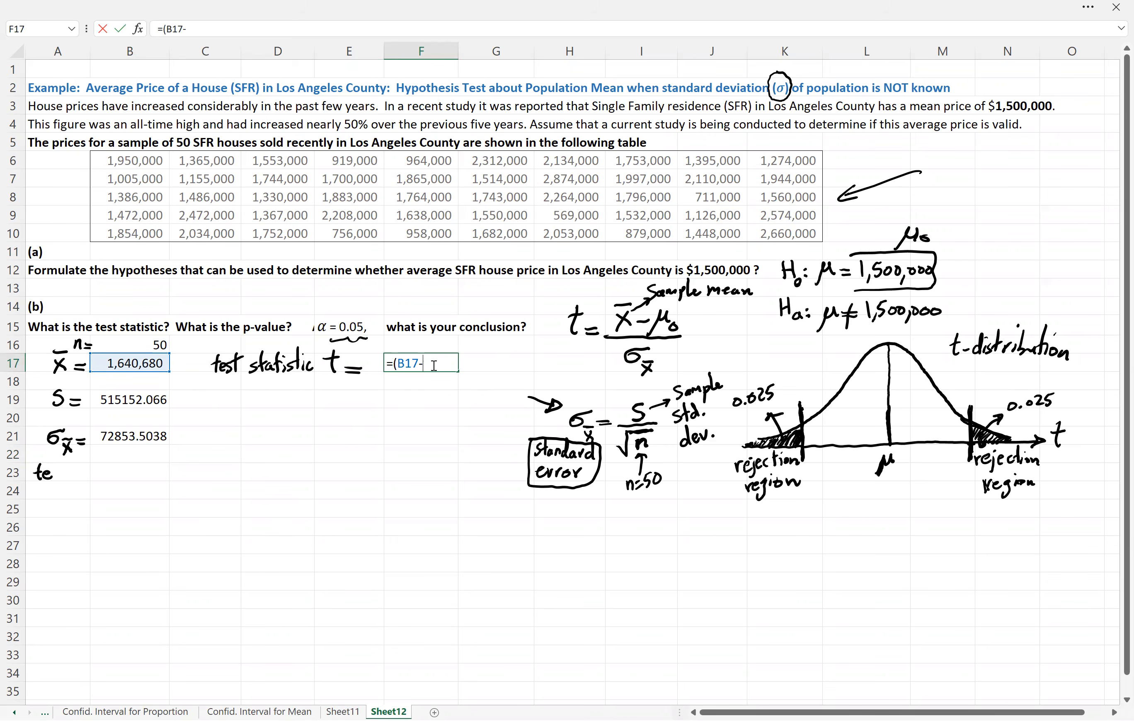
{"action": "type", "text": "1500000)/"}
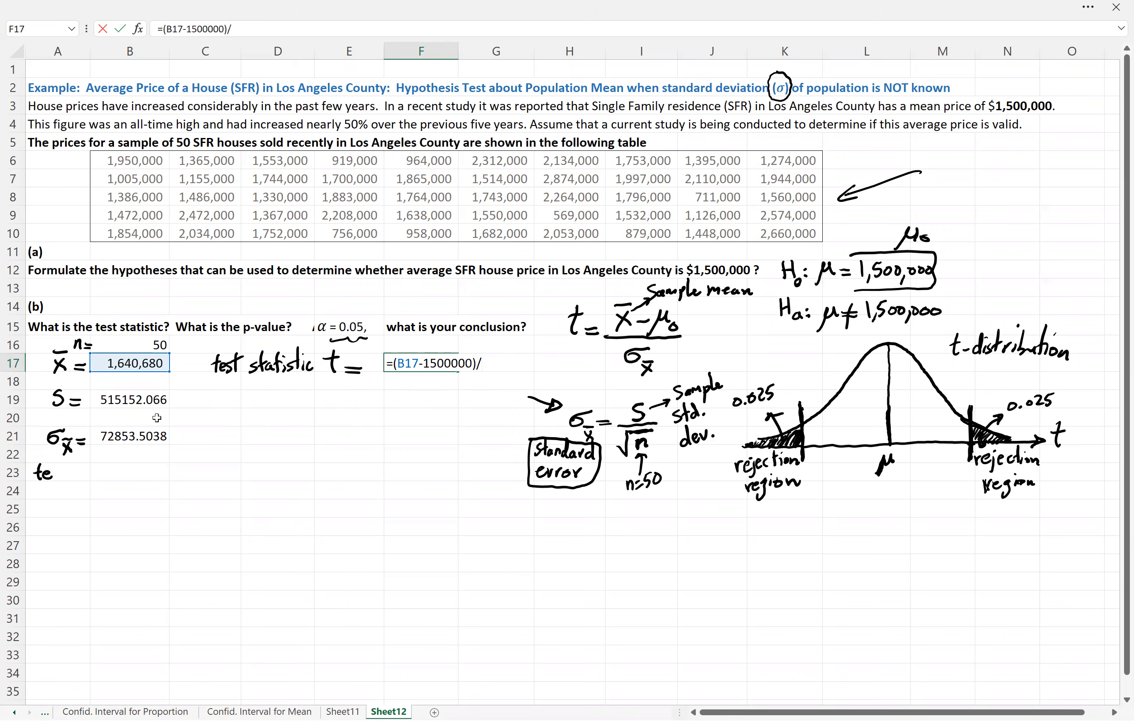
{"action": "left_click", "coordinate": [115, 441]}
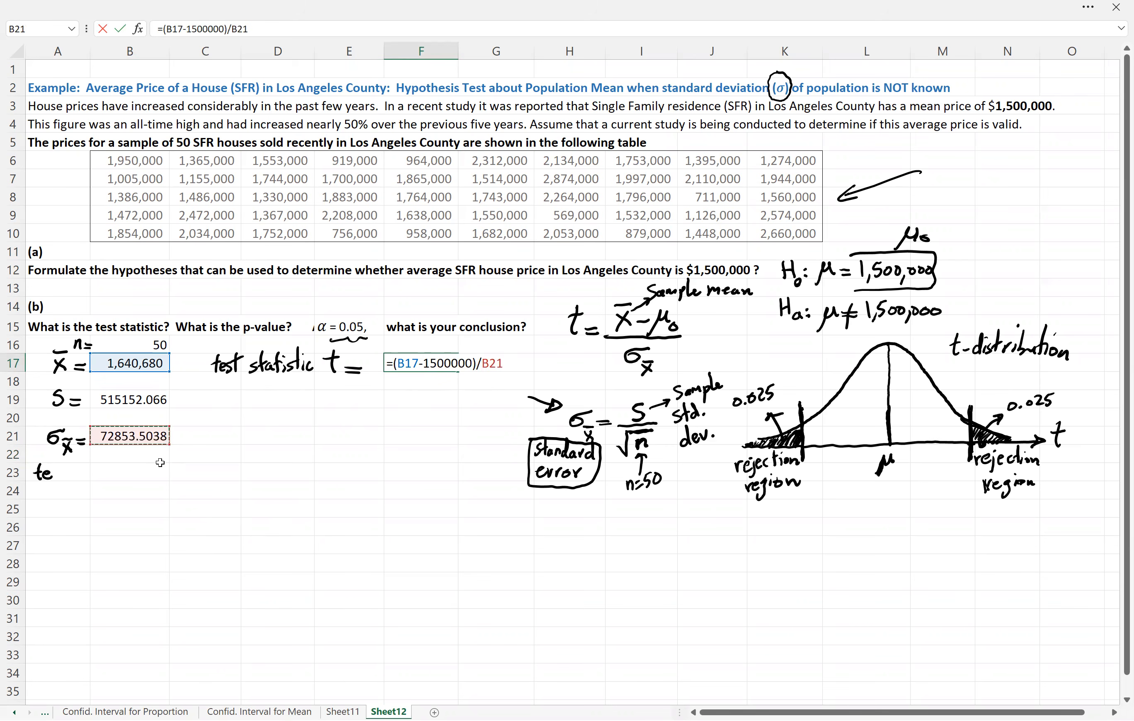
{"action": "key", "text": "Return"}
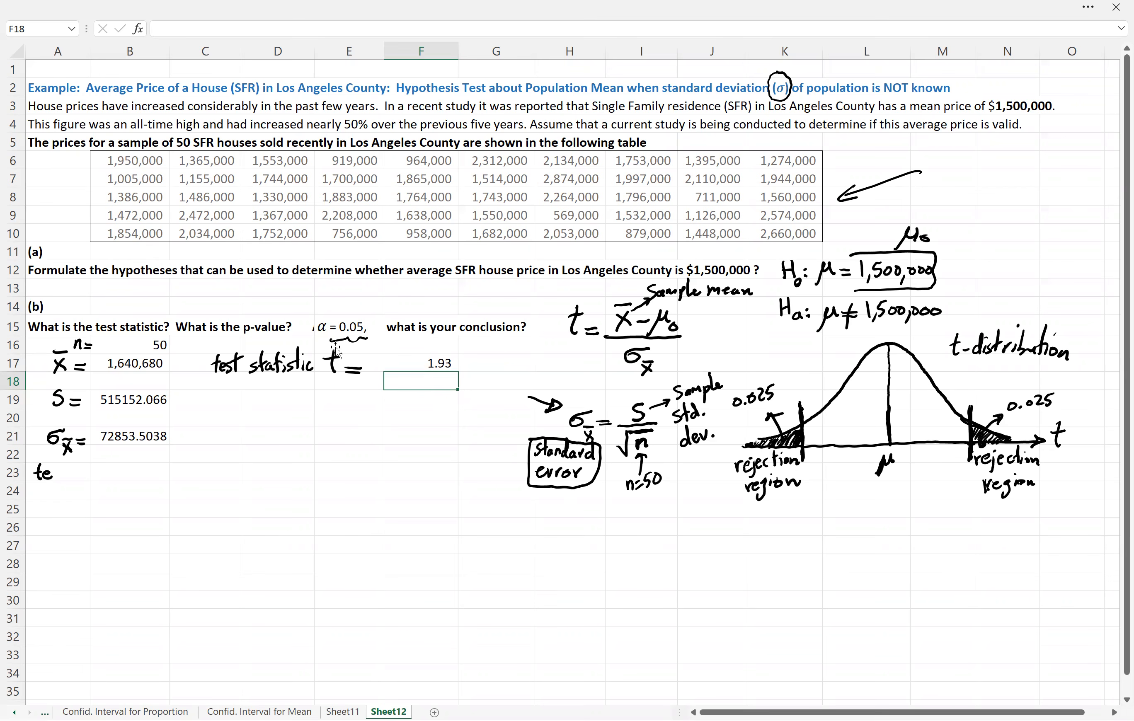
Handwrite the label "P-value =" below the test statistic label and move it directly in front of cell F19.
{"action": "left_click", "coordinate": [322, 325]}
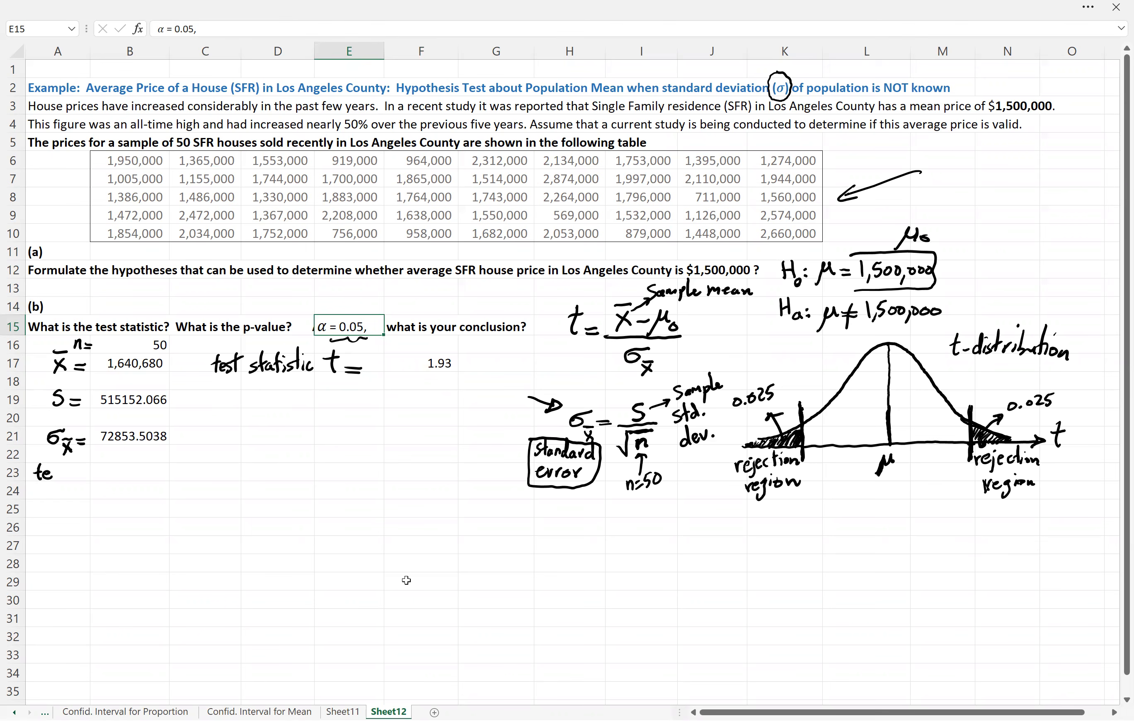
{"action": "mouse_move", "coordinate": [230, 393]}
{"action": "left_mouse_down"}
{"action": "mouse_move", "coordinate": [228, 413]}
{"action": "mouse_move", "coordinate": [309, 400]}
{"action": "left_mouse_up"}
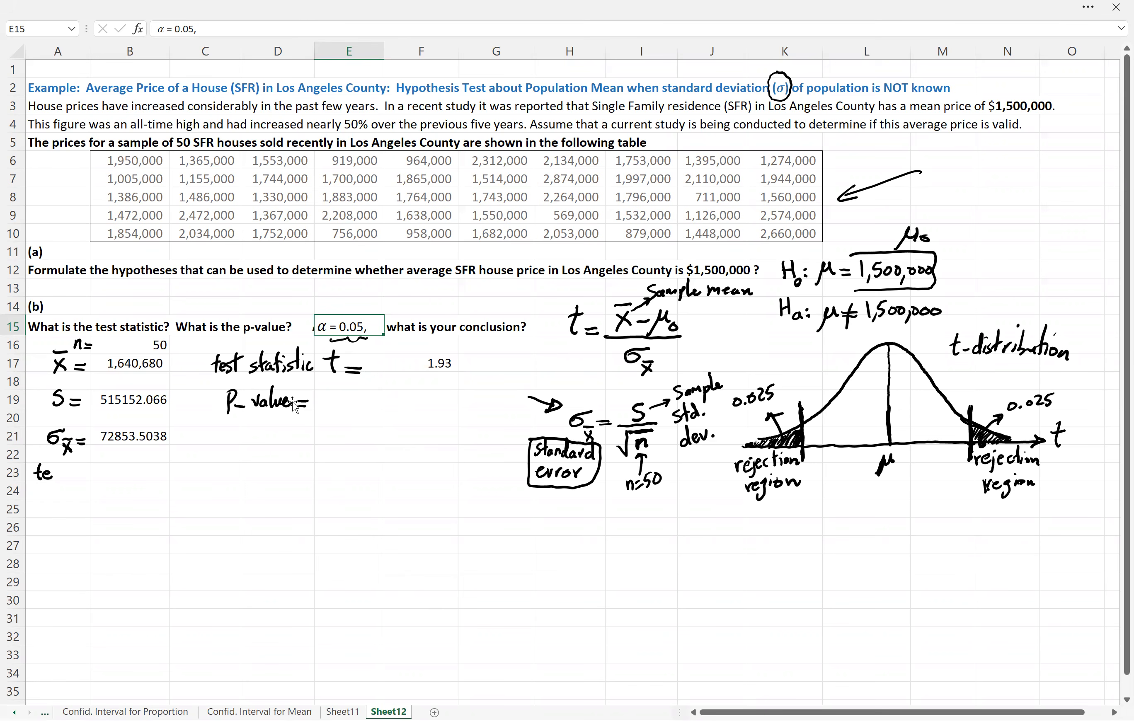
{"action": "left_click", "coordinate": [277, 405]}
{"action": "left_click_drag", "start_coordinate": [277, 404], "coordinate": [339, 400]}
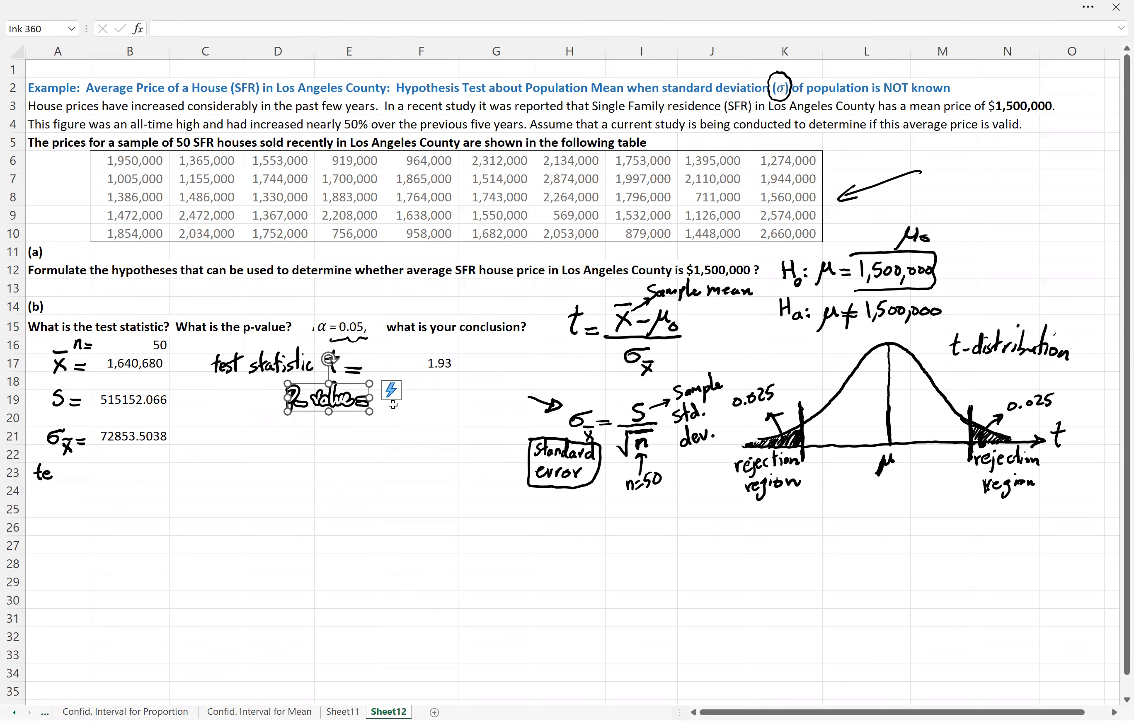
Calculate the cumulative left-tail probability of the test statistic in F19 with =T.DIST(F17,B16-1,TRUE).
{"action": "left_click", "coordinate": [420, 400]}
{"action": "double_click", "coordinate": [420, 399]}
{"action": "type", "text": "="}
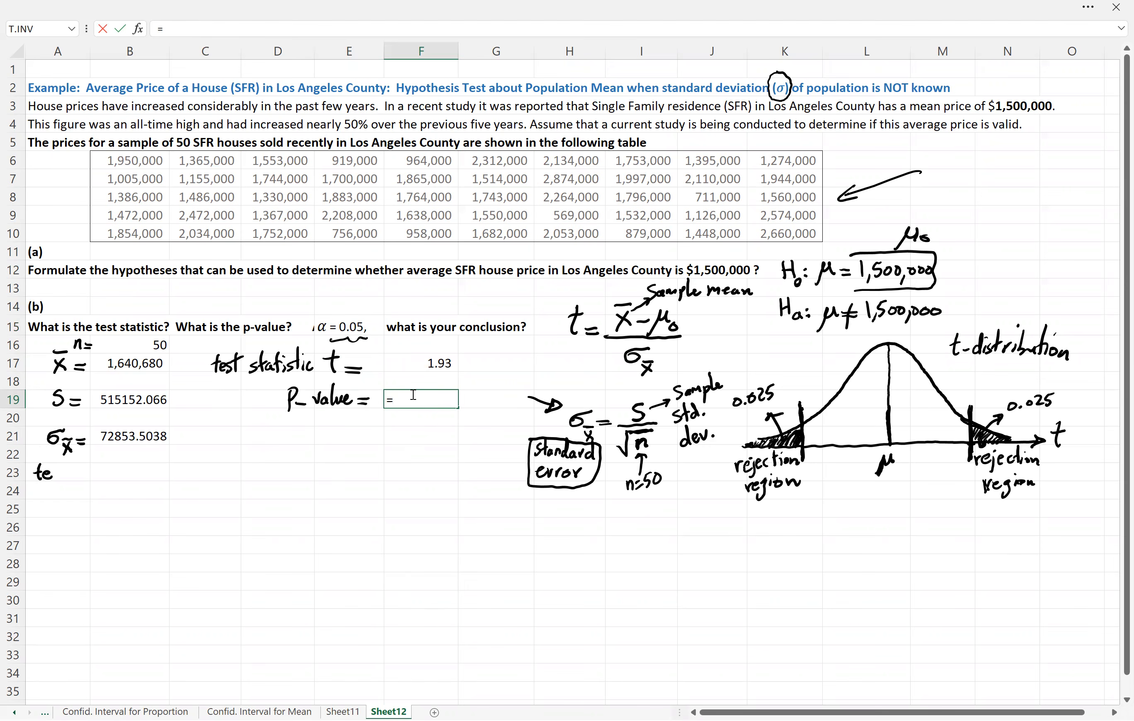
{"action": "type", "text": "t"}
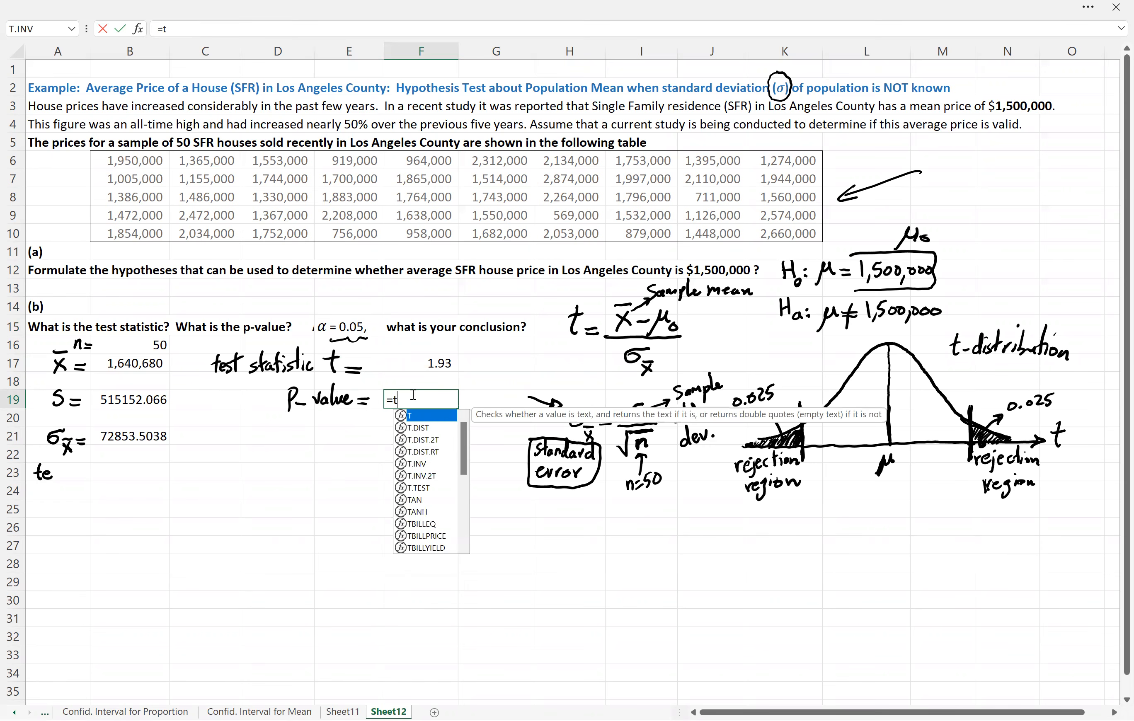
{"action": "left_click", "coordinate": [434, 429]}
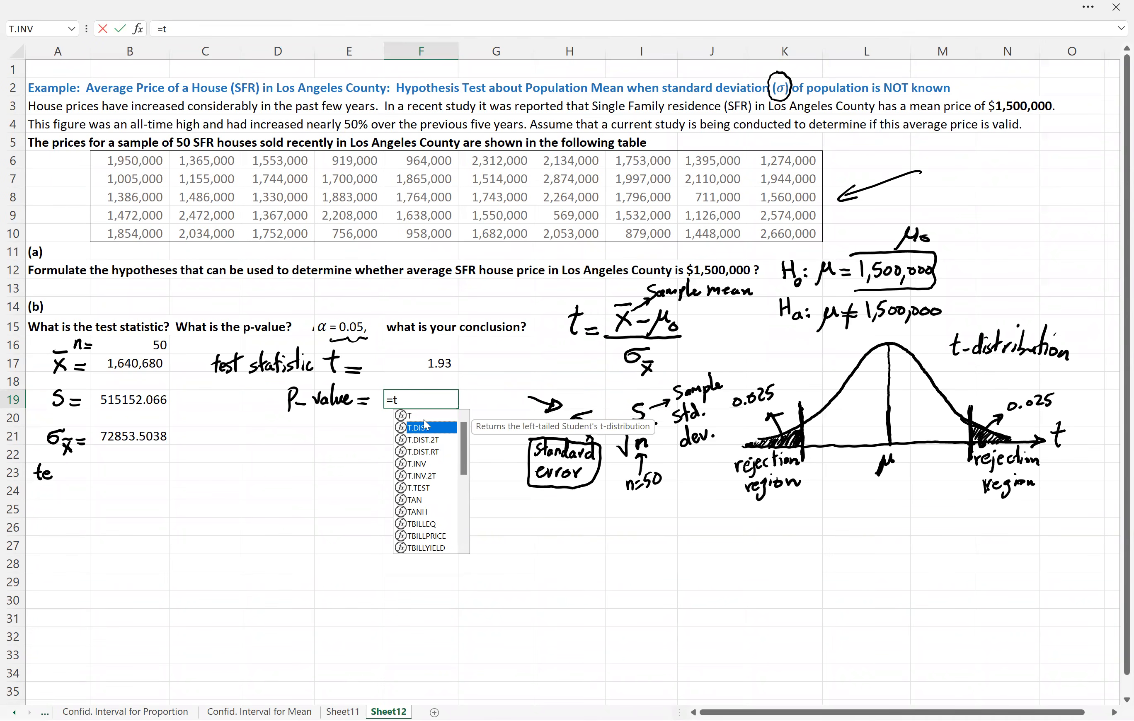
{"action": "key", "text": "Up"}
{"action": "key", "text": "Up"}
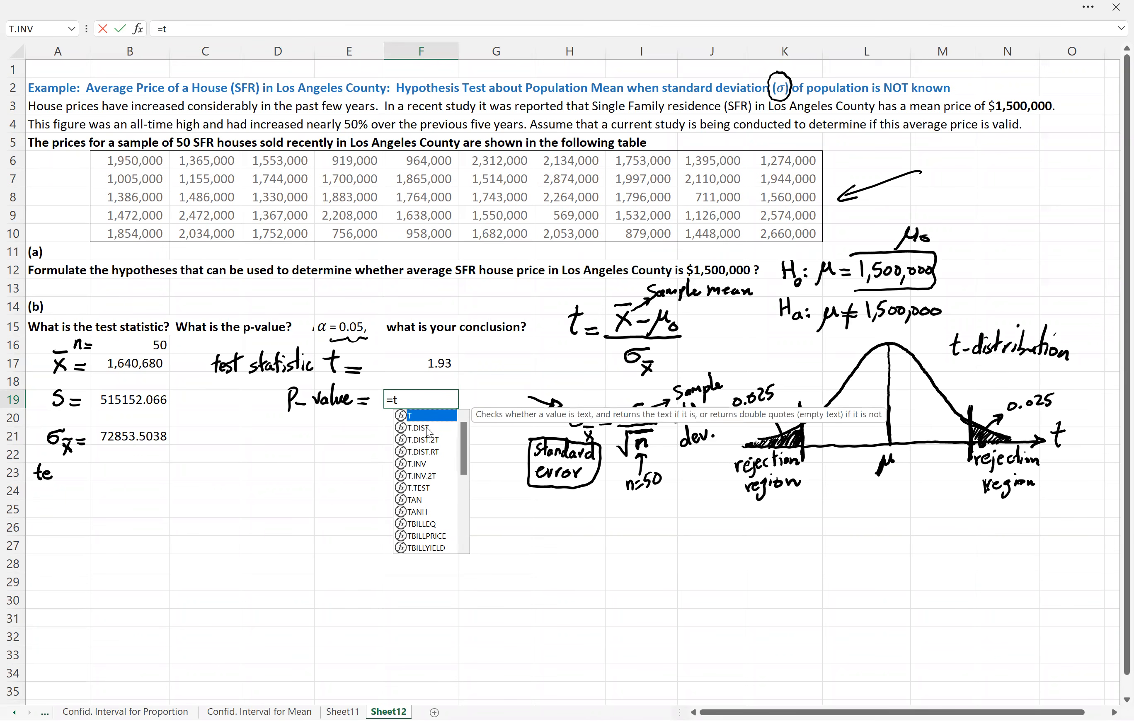
{"action": "key", "text": "Down"}
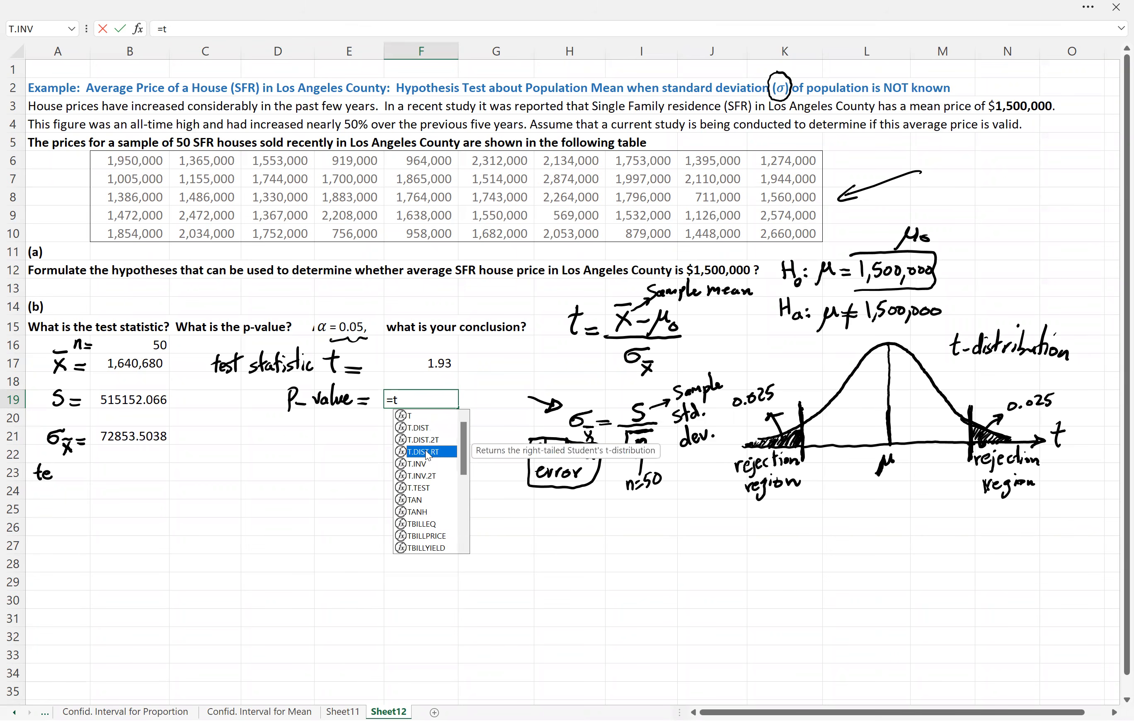
{"action": "left_click", "coordinate": [424, 427]}
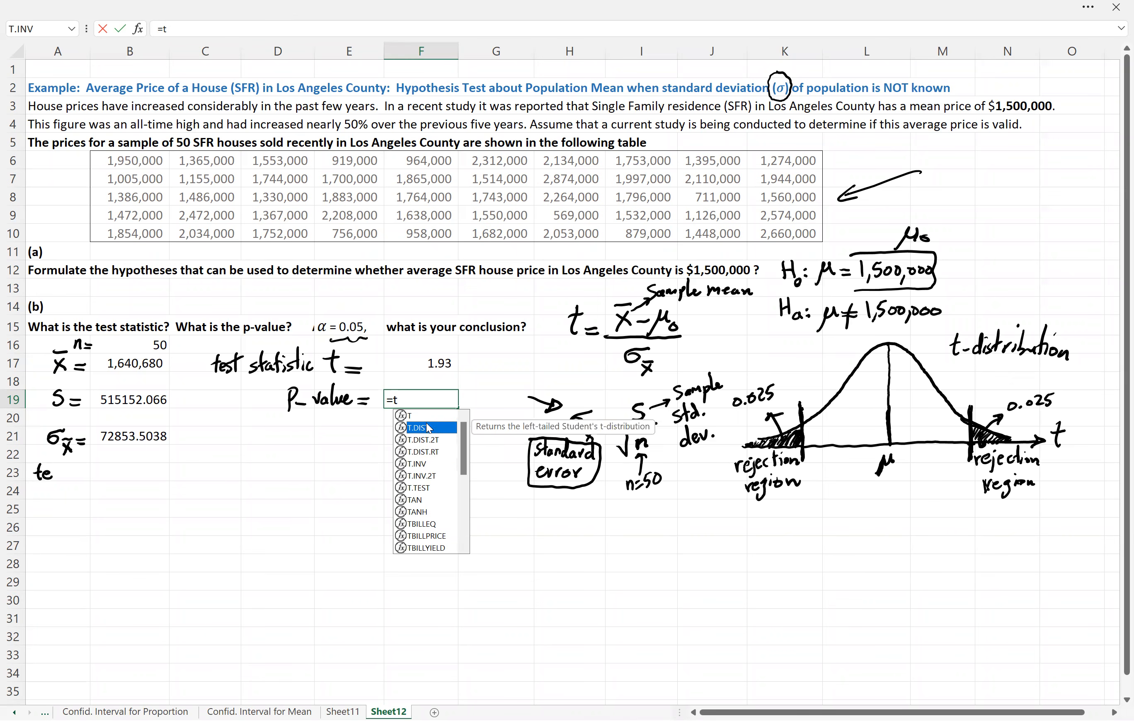
{"action": "double_click", "coordinate": [424, 428]}
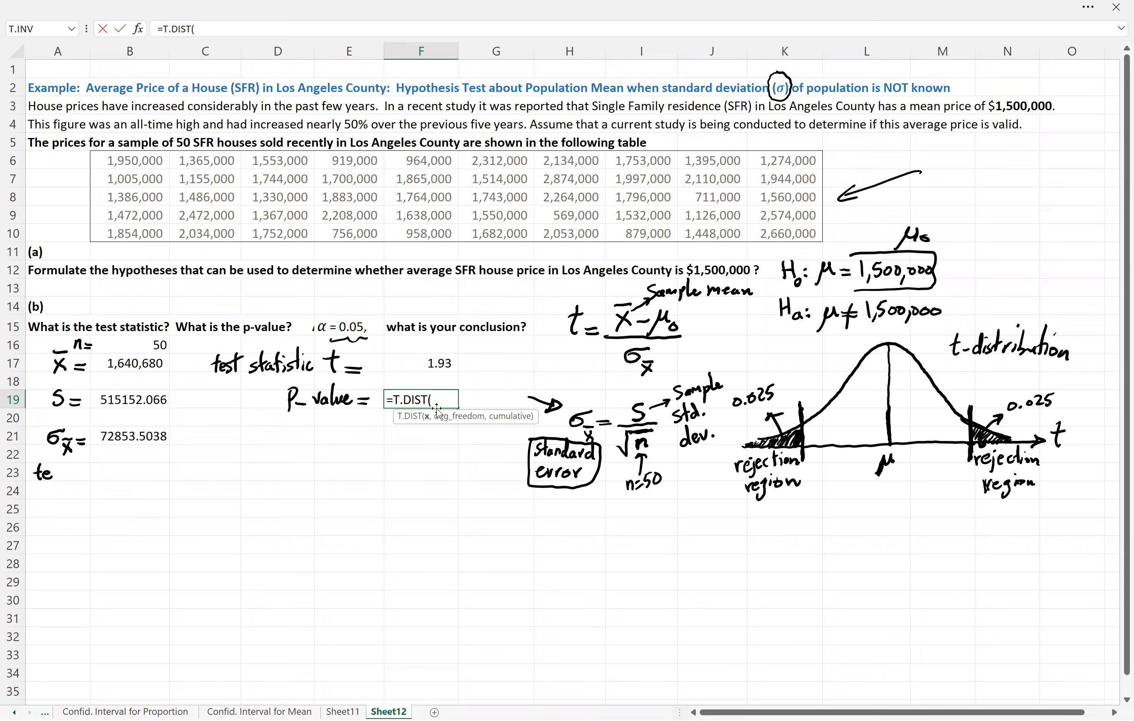
{"action": "left_click", "coordinate": [438, 368]}
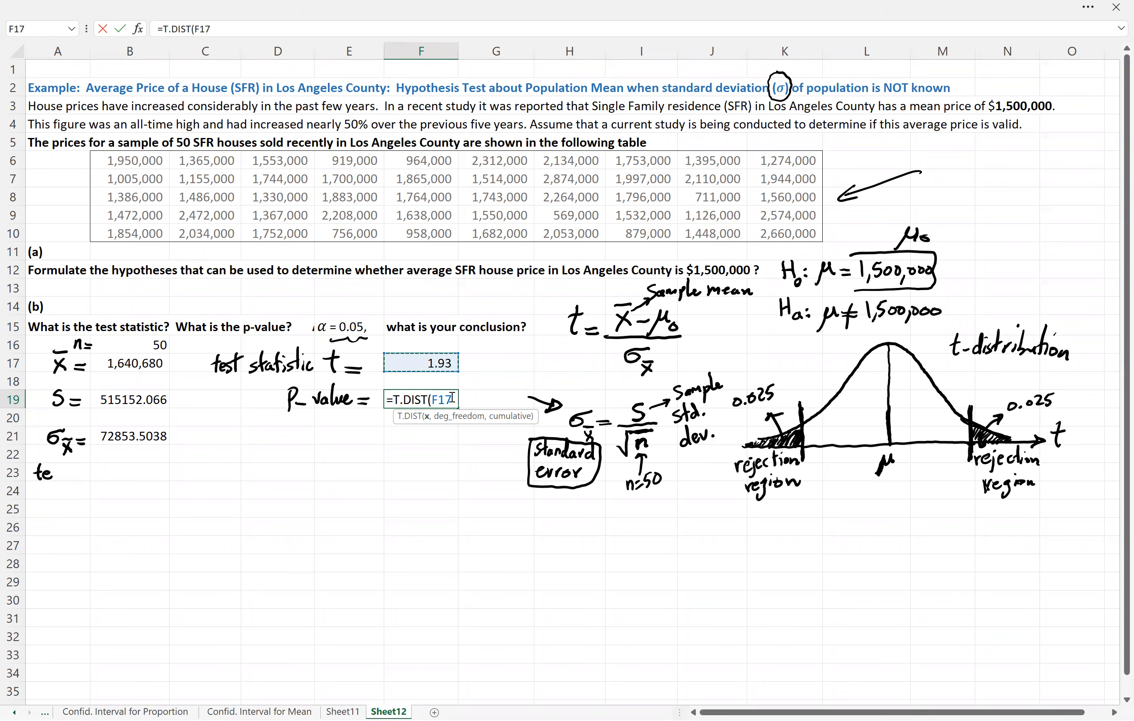
{"action": "type", "text": ","}
{"action": "left_click", "coordinate": [157, 344]}
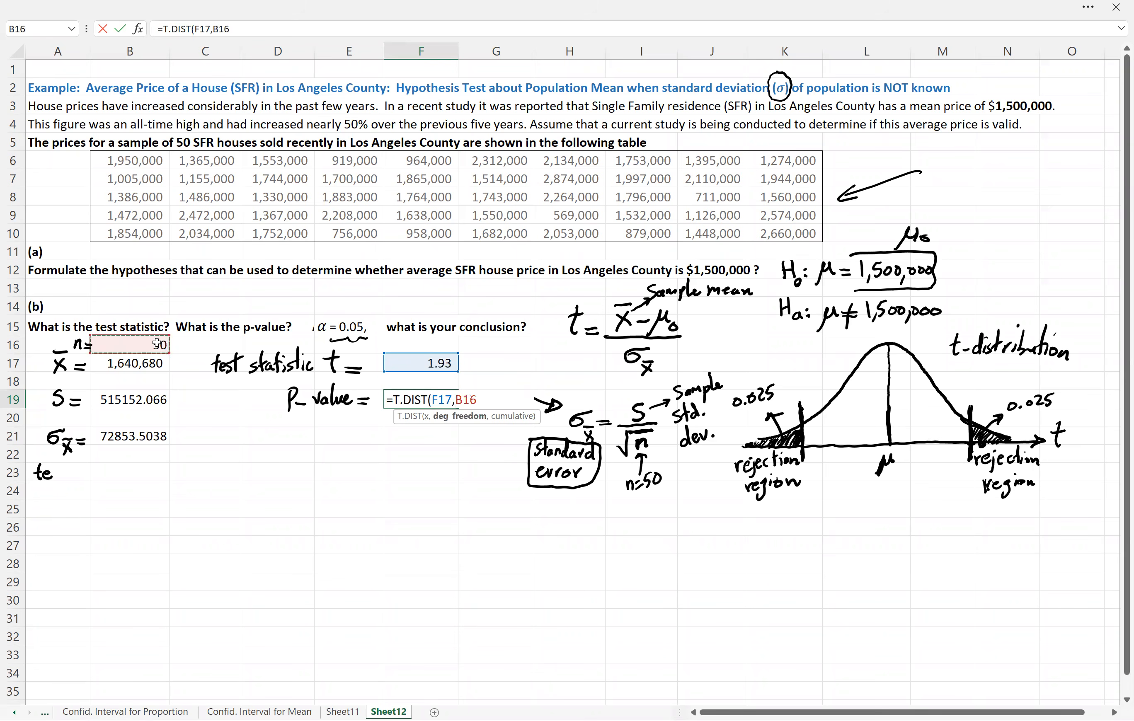
{"action": "type", "text": "-1,TRUE"}
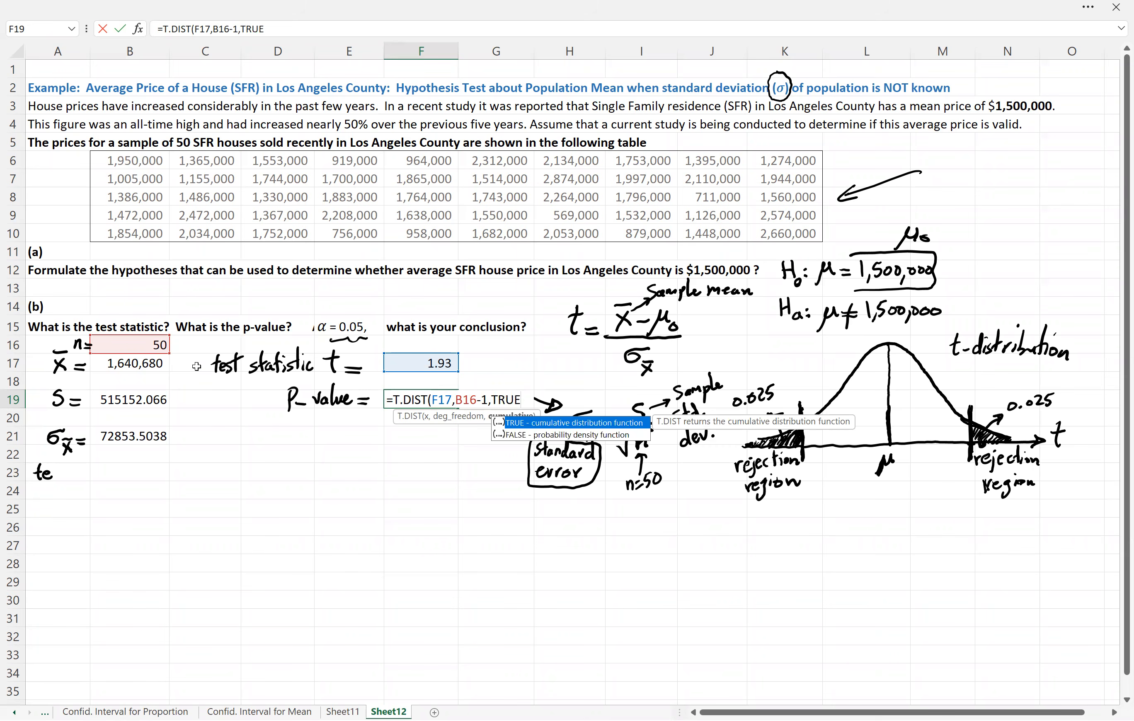
{"action": "type", "text": ")"}
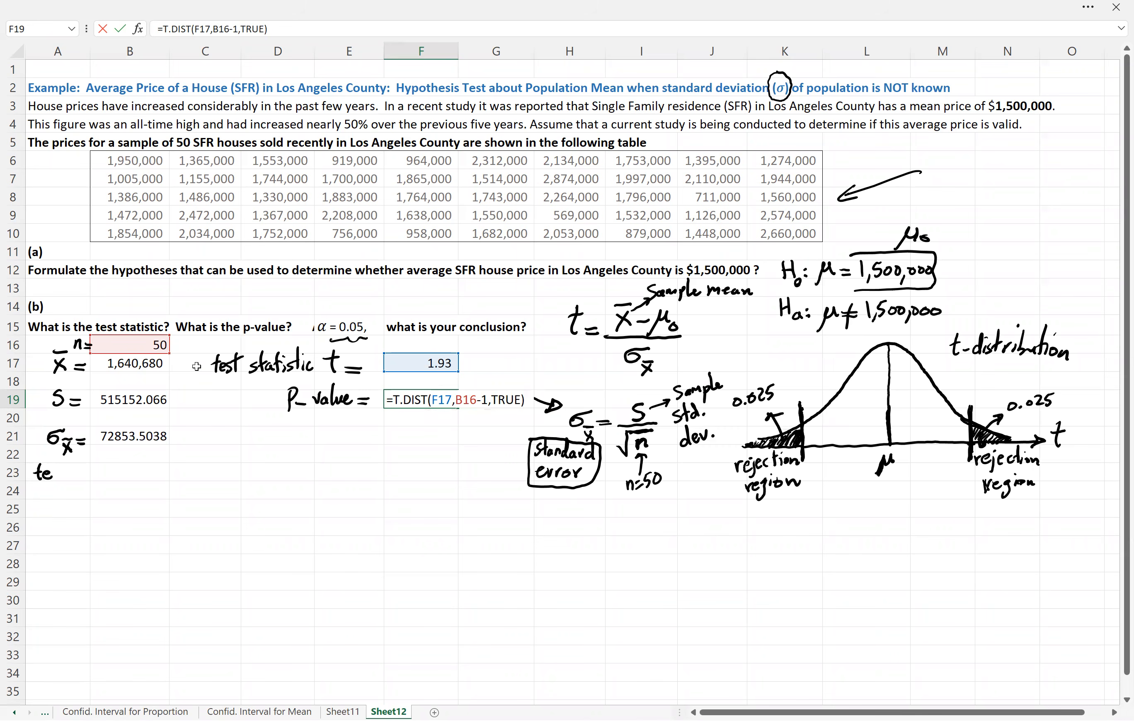
{"action": "key", "text": "Return"}
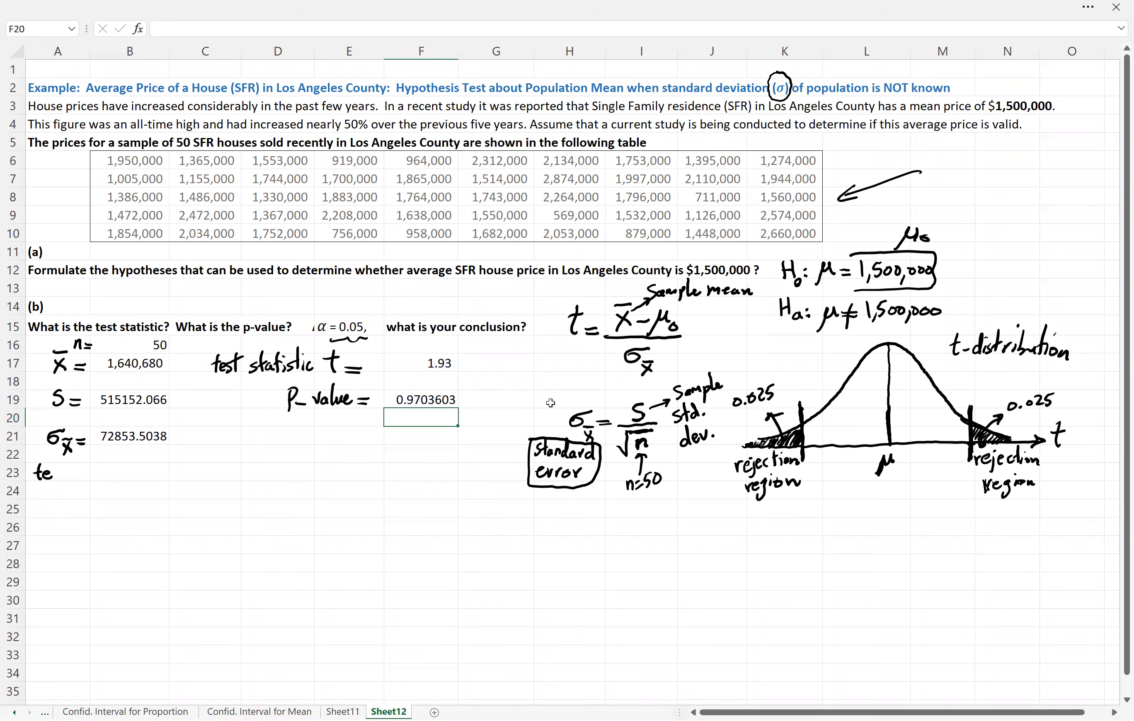
Change the F19 formula to the upper-tail probability =1-T.DIST(F17,B16-1,TRUE).
{"action": "left_click", "coordinate": [420, 402]}
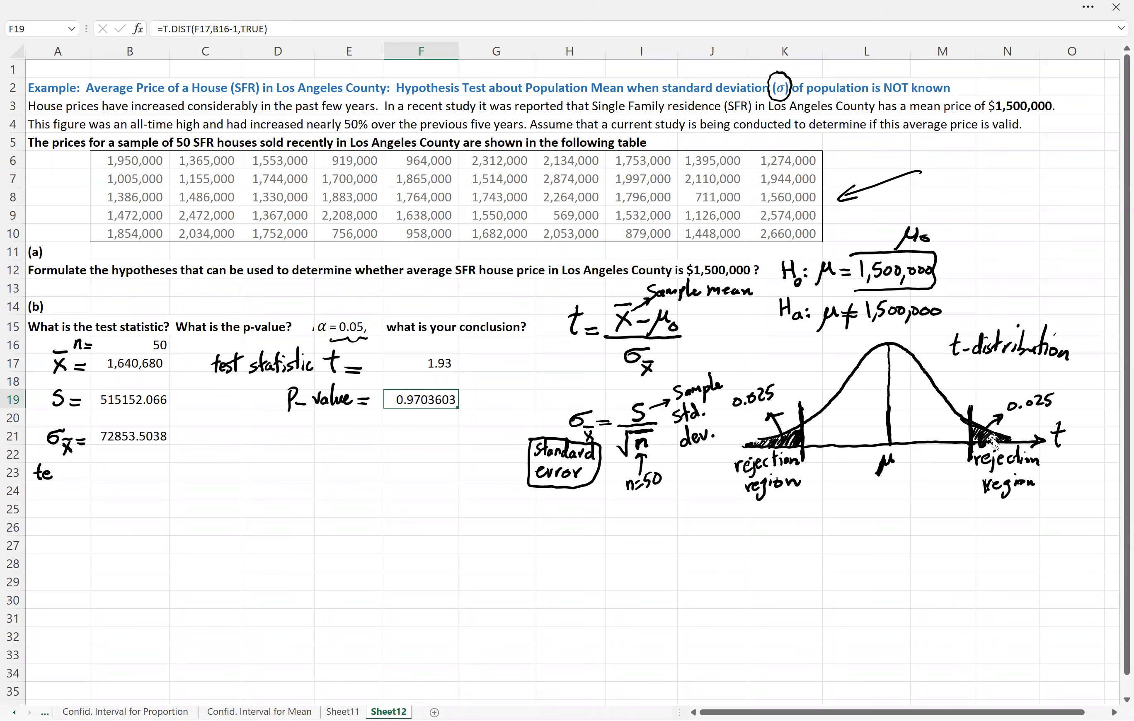
{"action": "double_click", "coordinate": [409, 400]}
{"action": "left_click", "coordinate": [396, 399]}
{"action": "type", "text": "1-"}
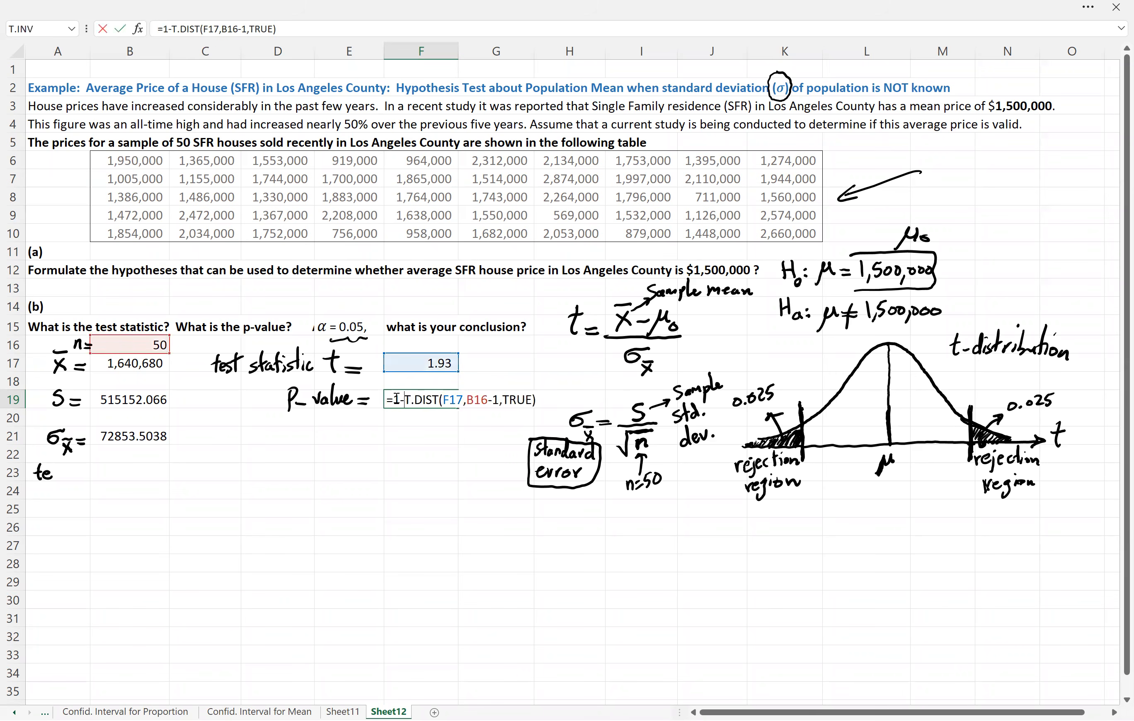
{"action": "key", "text": "Return"}
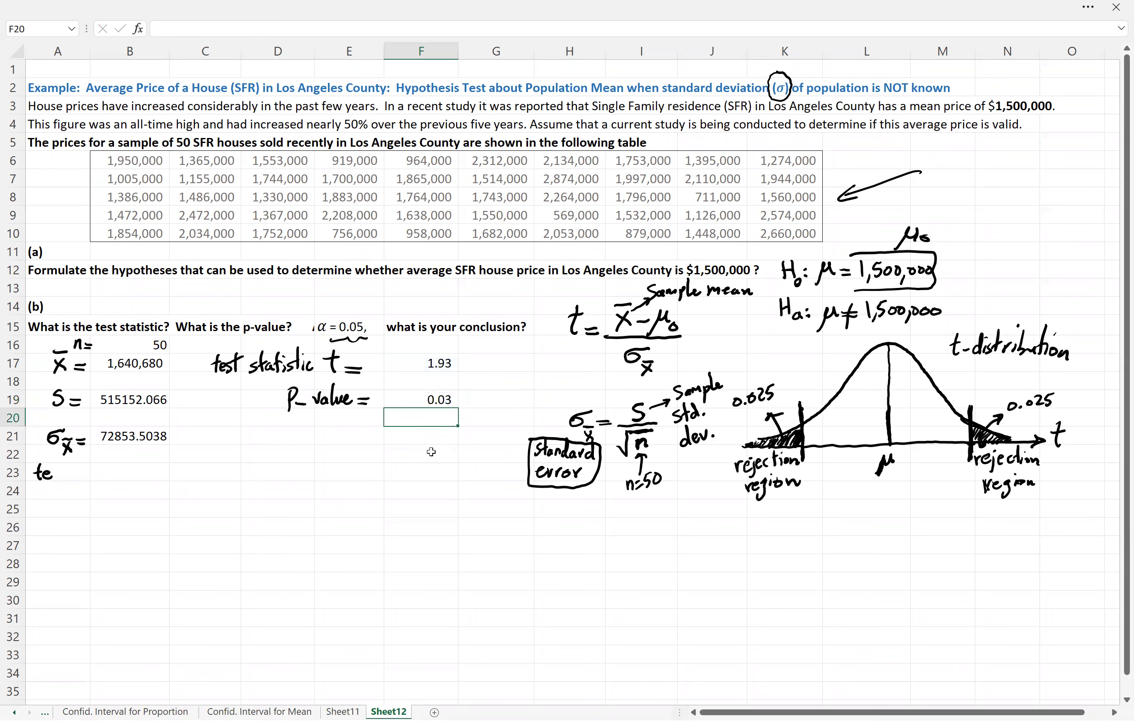
Undo the stray handwritten "te" below the sample statistics and try a handwritten mark beside the p-value in F19.
{"action": "left_click", "coordinate": [428, 402]}
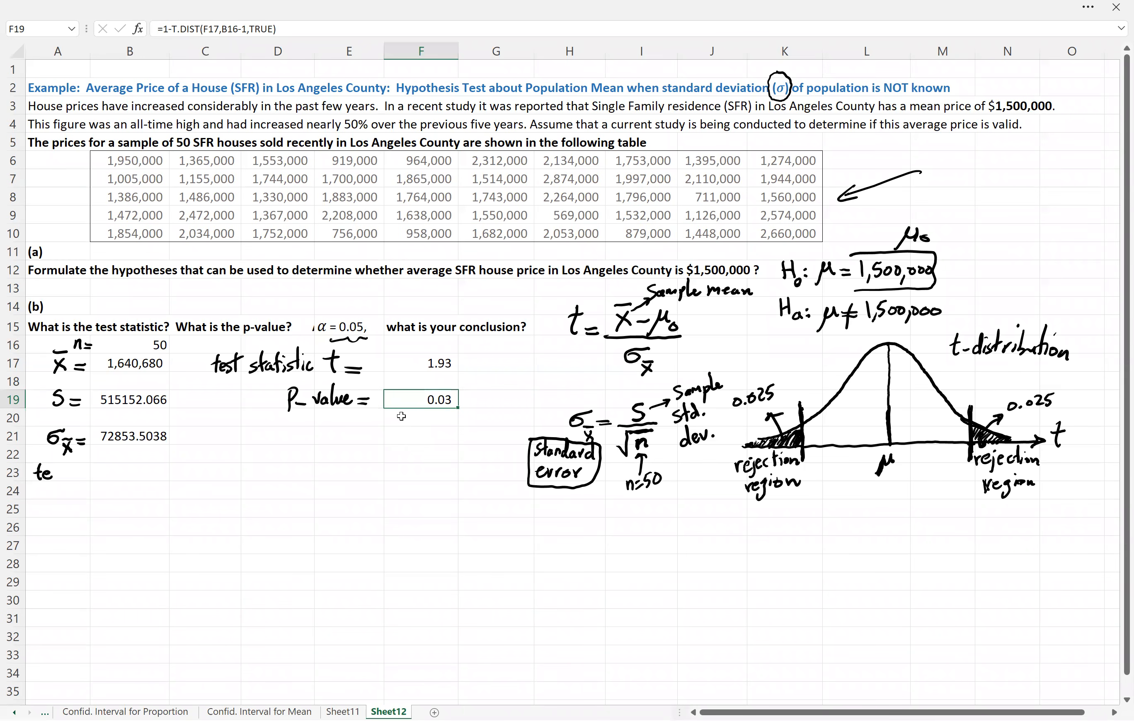
{"action": "left_click", "coordinate": [351, 329]}
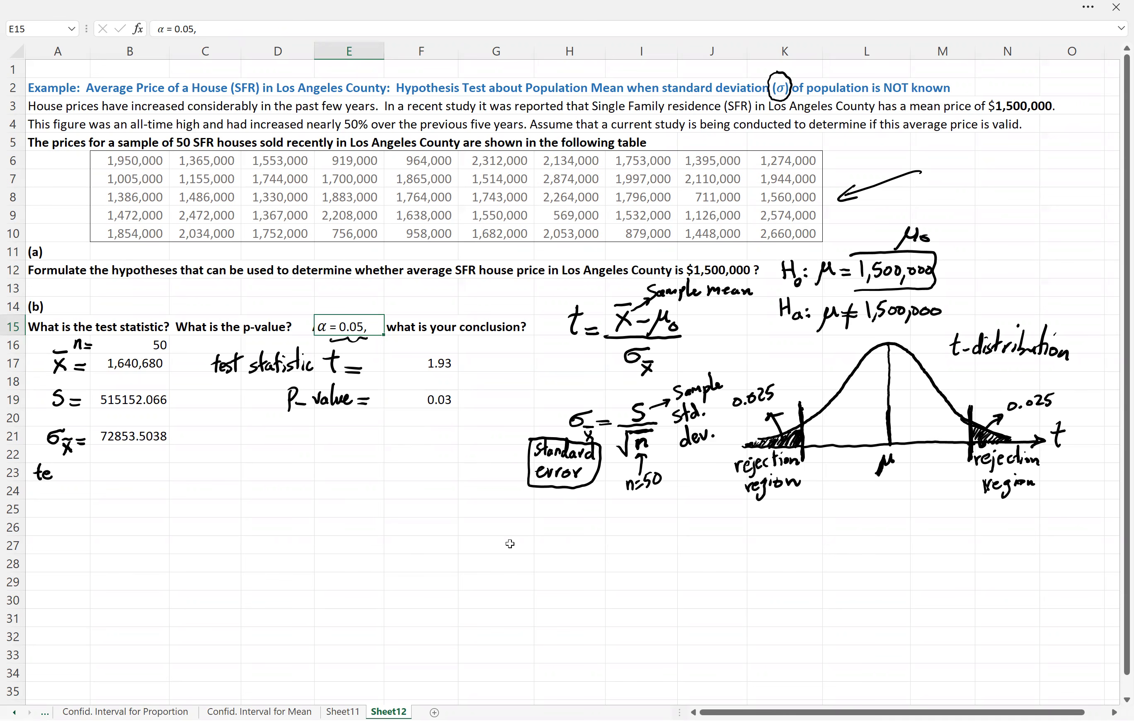
{"action": "key", "text": "ctrl+z"}
{"action": "key", "text": "ctrl+z"}
{"action": "mouse_move", "coordinate": [457, 393]}
{"action": "left_mouse_down"}
{"action": "mouse_move", "coordinate": [472, 402]}
{"action": "mouse_move", "coordinate": [458, 412]}
{"action": "mouse_move", "coordinate": [494, 396]}
{"action": "mouse_move", "coordinate": [494, 419]}
{"action": "left_mouse_up"}
{"action": "left_click_drag", "start_coordinate": [489, 392], "coordinate": [464, 401]}
{"action": "left_click_drag", "start_coordinate": [483, 411], "coordinate": [491, 416]}
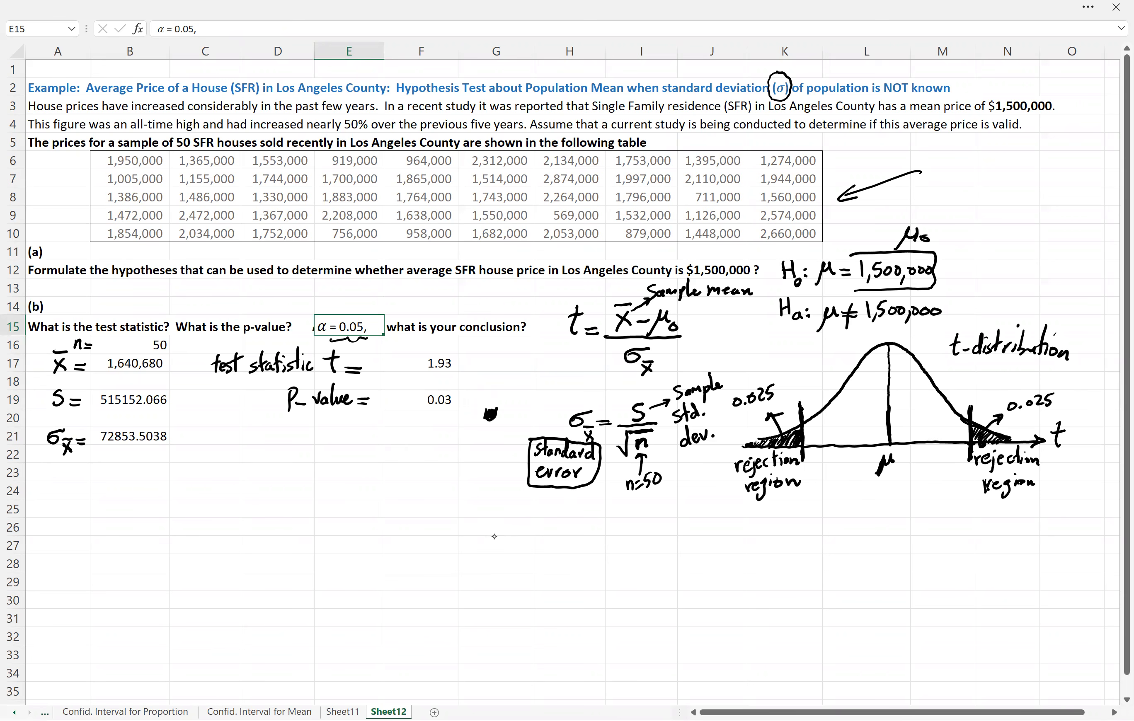
Edit the F19 formula to =2(1-T.DIST(F17,B16-1,TRUE)) to double the upper-tail probability.
{"action": "double_click", "coordinate": [434, 396]}
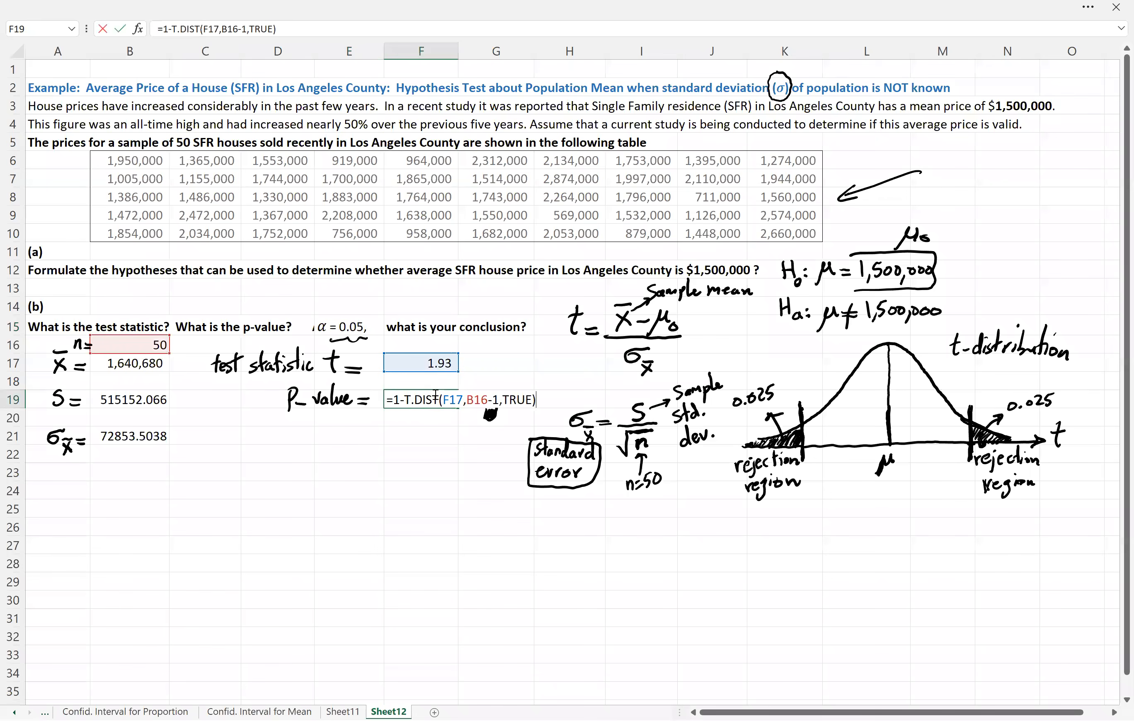
{"action": "left_click", "coordinate": [395, 398]}
{"action": "type", "text": "2("}
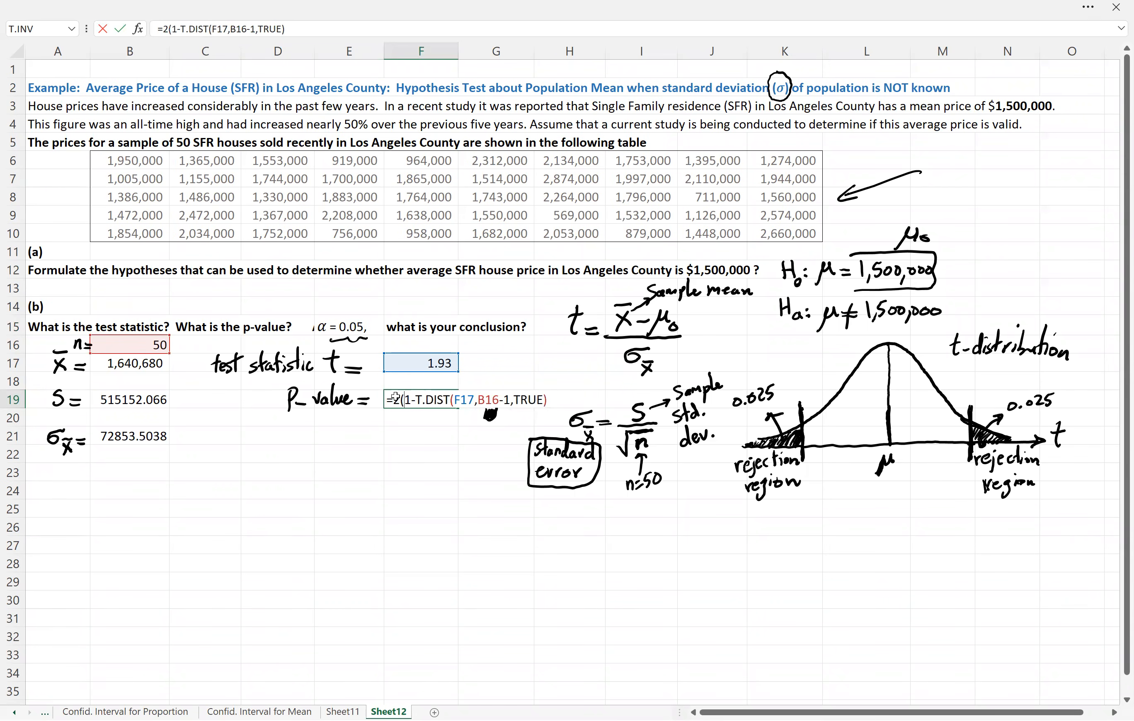
{"action": "left_click", "coordinate": [554, 401]}
{"action": "type", "text": ")"}
Mark the test statistic on the t-distribution with a vertical line and the arrow label "t=1.93", and shade the area beyond it.
{"action": "mouse_move", "coordinate": [957, 376]}
{"action": "left_mouse_down"}
{"action": "mouse_move", "coordinate": [957, 459]}
{"action": "mouse_move", "coordinate": [916, 511]}
{"action": "mouse_move", "coordinate": [936, 499]}
{"action": "mouse_move", "coordinate": [966, 509]}
{"action": "left_mouse_up"}
{"action": "left_click", "coordinate": [950, 502]}
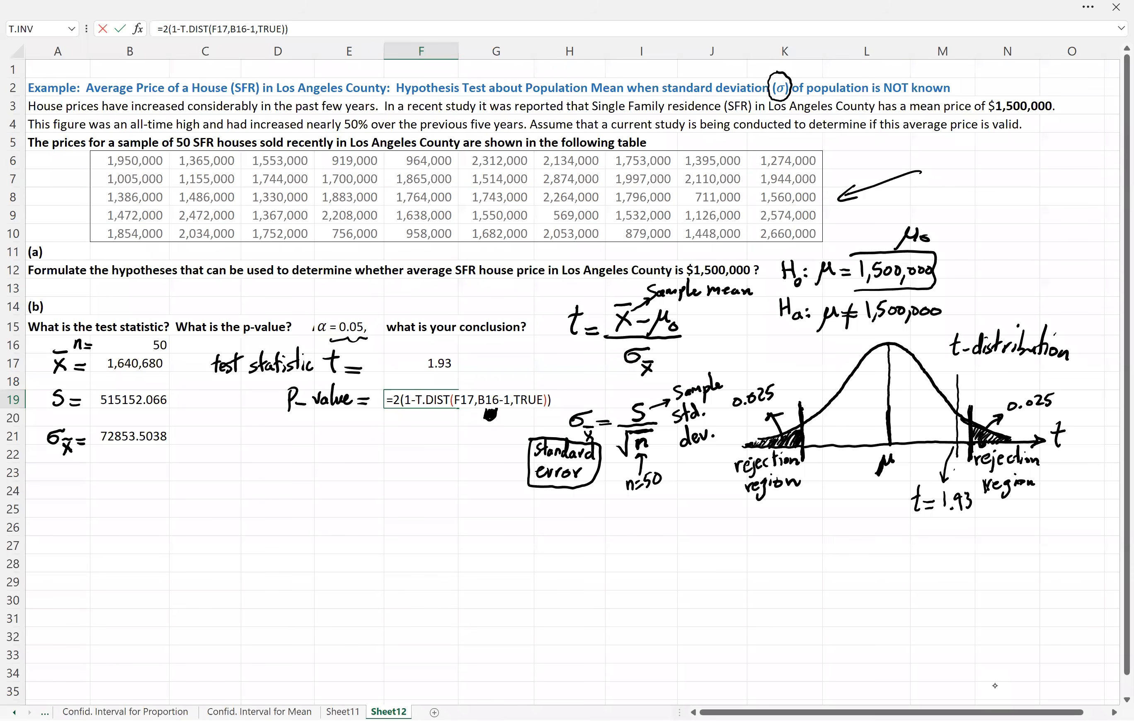
{"action": "left_click_drag", "start_coordinate": [955, 432], "coordinate": [969, 425]}
Remove the factor 2 from the F19 formula, leaving =(1-T.DIST(F17,B16-1,TRUE)).
{"action": "left_click", "coordinate": [399, 401]}
{"action": "key", "text": "BackSpace"}
{"action": "key", "text": "Return"}
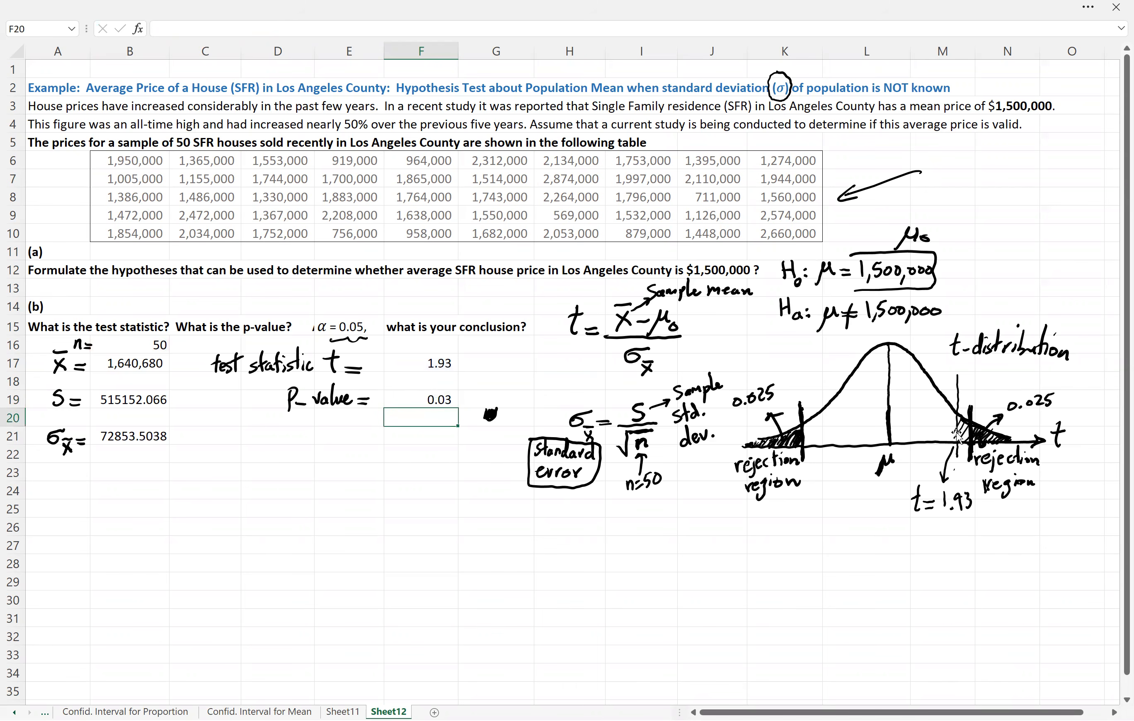
Mark the mirrored value in the lower tail with a vertical line, the arrow label "t=-1.93" and shading.
{"action": "left_click_drag", "start_coordinate": [956, 431], "coordinate": [958, 431]}
{"action": "left_click_drag", "start_coordinate": [814, 380], "coordinate": [828, 477]}
{"action": "mouse_move", "coordinate": [825, 474]}
{"action": "left_mouse_down"}
{"action": "mouse_move", "coordinate": [820, 508]}
{"action": "mouse_move", "coordinate": [820, 495]}
{"action": "left_mouse_up"}
{"action": "left_click_drag", "start_coordinate": [822, 502], "coordinate": [831, 501]}
{"action": "left_click_drag", "start_coordinate": [834, 499], "coordinate": [849, 492]}
{"action": "left_click_drag", "start_coordinate": [858, 480], "coordinate": [857, 494]}
{"action": "mouse_move", "coordinate": [816, 432]}
{"action": "left_mouse_down"}
{"action": "mouse_move", "coordinate": [810, 450]}
{"action": "mouse_move", "coordinate": [805, 437]}
{"action": "left_mouse_up"}
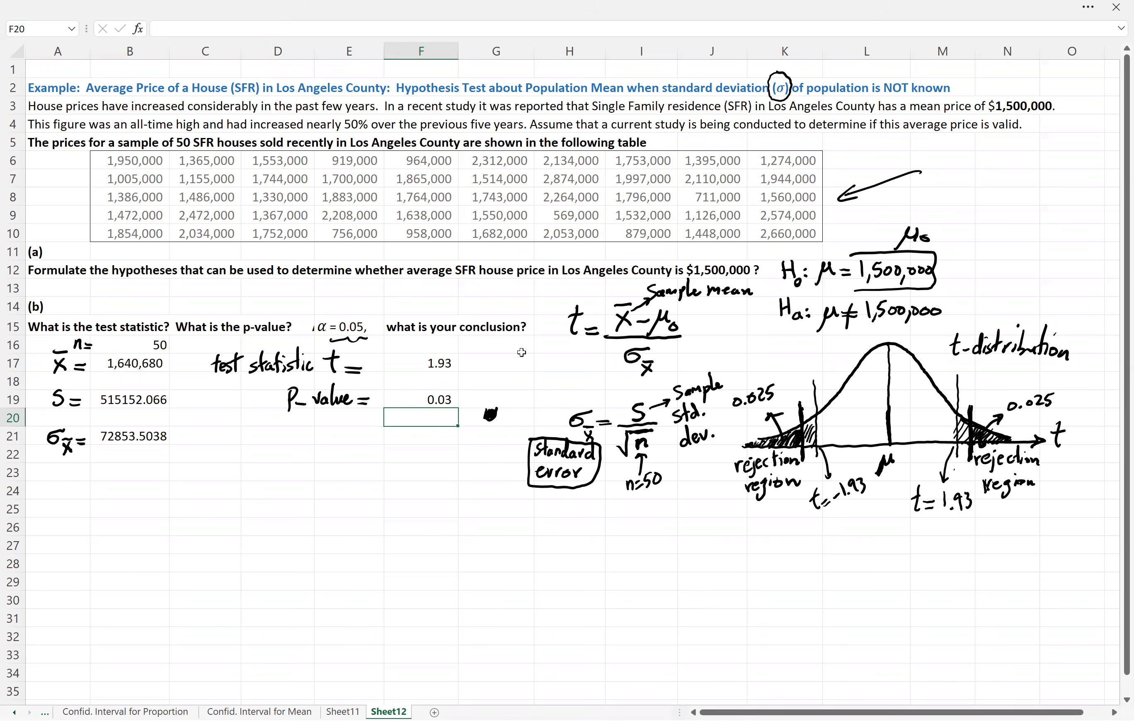
Change the F19 formula to the two-tailed p-value =2*(1-T.DIST(F17,B16-1,TRUE)).
{"action": "double_click", "coordinate": [420, 399]}
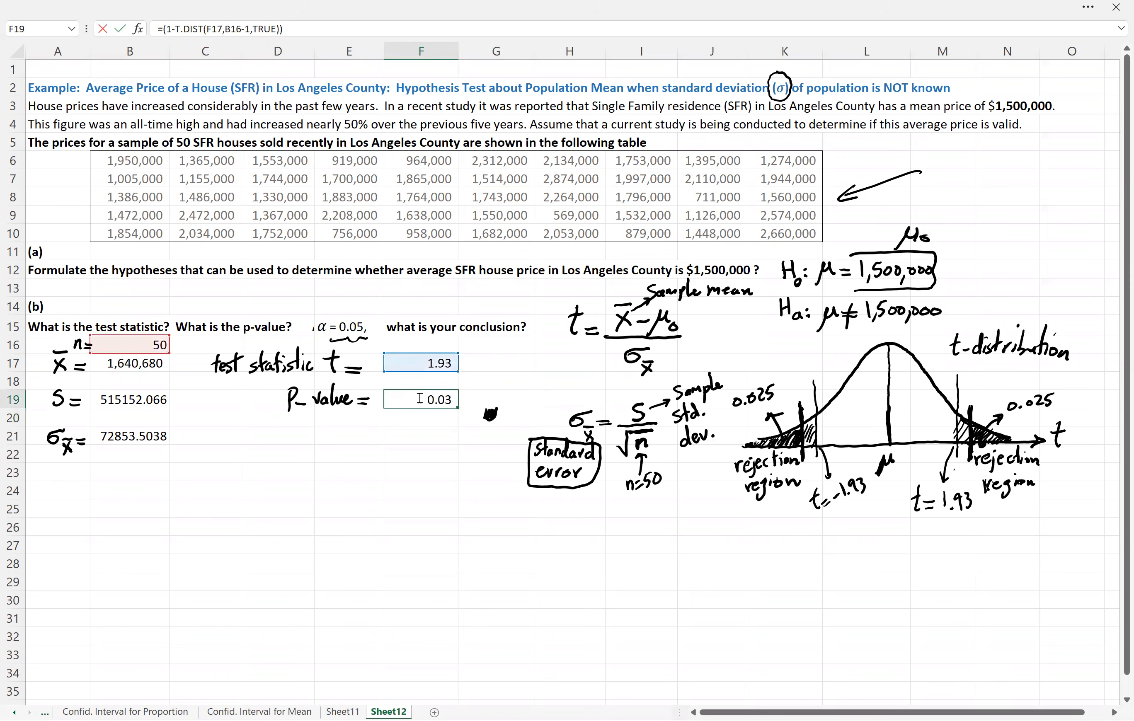
{"action": "double_click", "coordinate": [391, 398]}
{"action": "type", "text": "2*"}
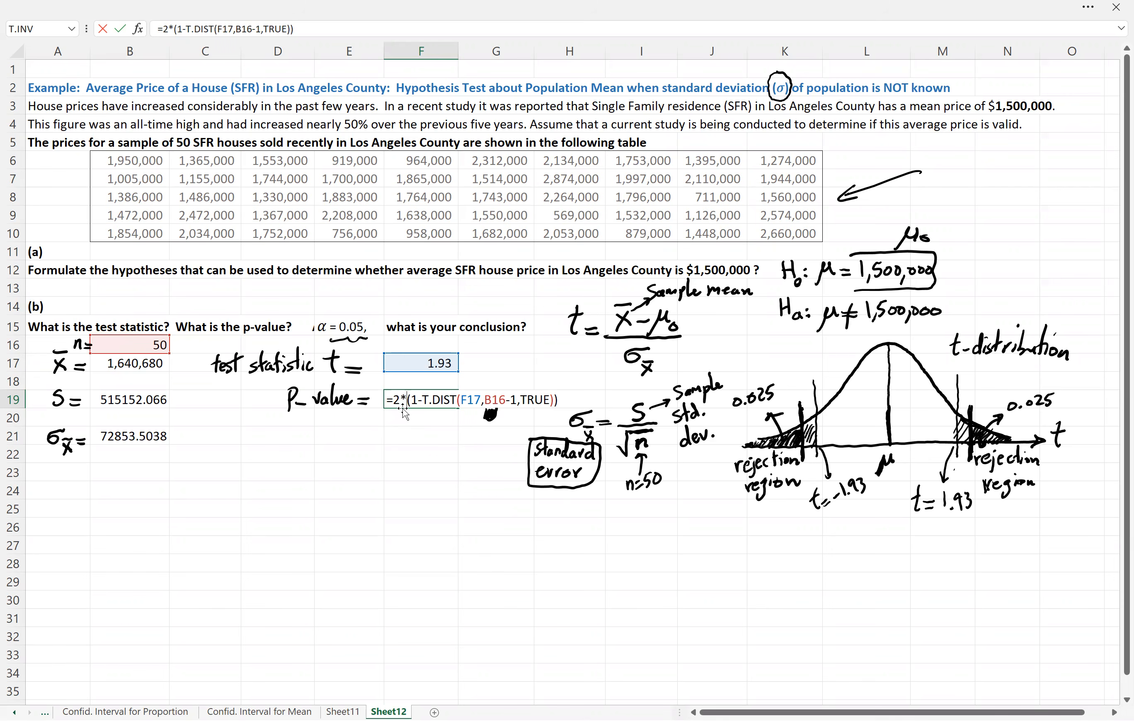
{"action": "key", "text": "Return"}
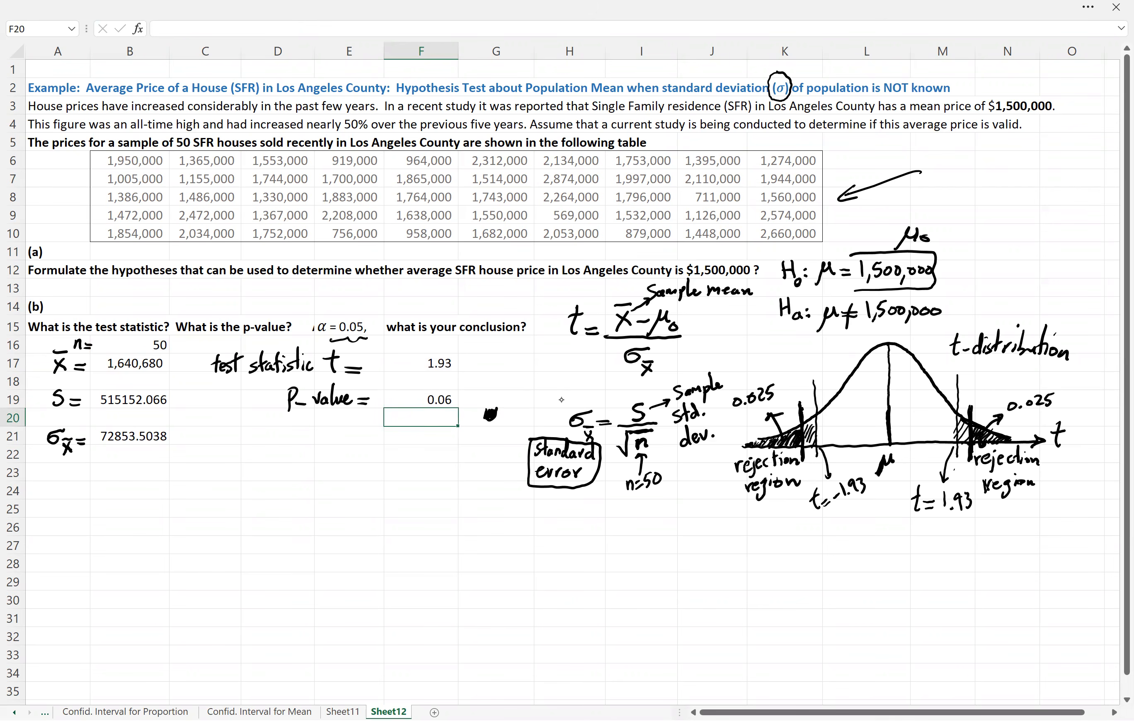
Handwrite the comparison "> α" directly after the p-value in F19.
{"action": "mouse_move", "coordinate": [462, 391]}
{"action": "left_mouse_down"}
{"action": "mouse_move", "coordinate": [462, 412]}
{"action": "mouse_move", "coordinate": [493, 405]}
{"action": "left_mouse_up"}
{"action": "left_click", "coordinate": [421, 527]}
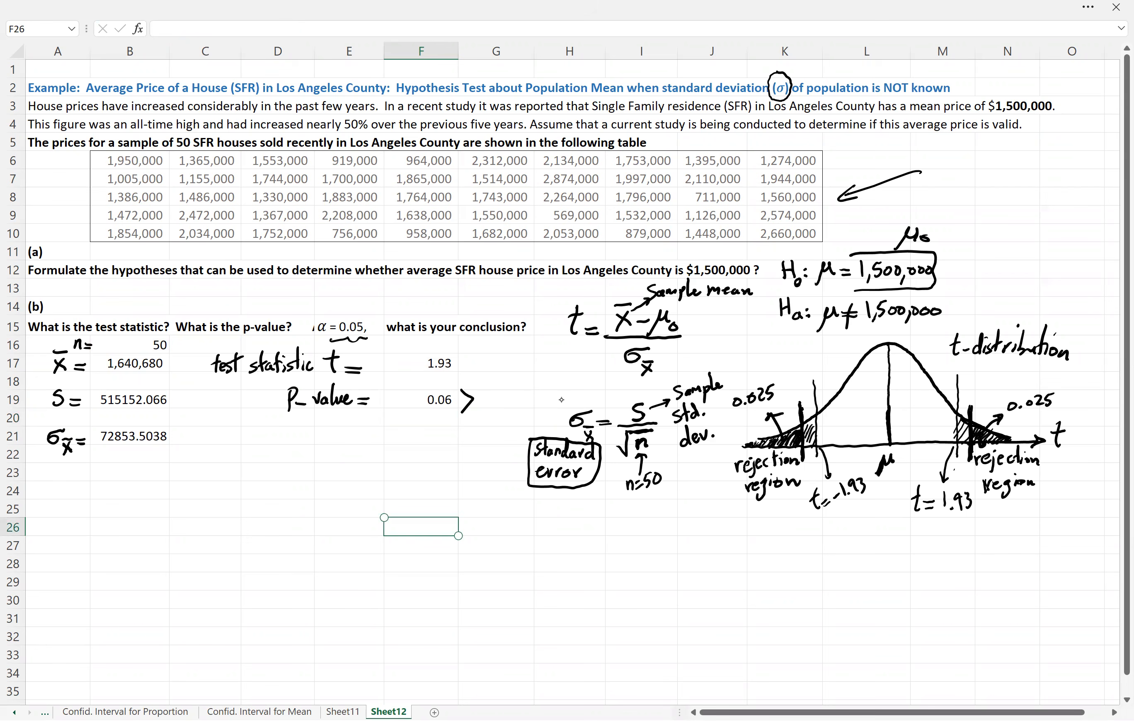
{"action": "mouse_move", "coordinate": [491, 390]}
{"action": "left_mouse_down"}
{"action": "mouse_move", "coordinate": [480, 403]}
{"action": "mouse_move", "coordinate": [496, 409]}
{"action": "left_mouse_up"}
Handwrite "Using P-value approach, since P-value > α" across row 24 below the calculations.
{"action": "mouse_move", "coordinate": [36, 485]}
{"action": "left_mouse_down"}
{"action": "mouse_move", "coordinate": [78, 496]}
{"action": "mouse_move", "coordinate": [67, 519]}
{"action": "left_mouse_up"}
{"action": "mouse_move", "coordinate": [99, 479]}
{"action": "left_mouse_down"}
{"action": "mouse_move", "coordinate": [109, 492]}
{"action": "mouse_move", "coordinate": [145, 478]}
{"action": "mouse_move", "coordinate": [185, 507]}
{"action": "mouse_move", "coordinate": [206, 491]}
{"action": "left_mouse_up"}
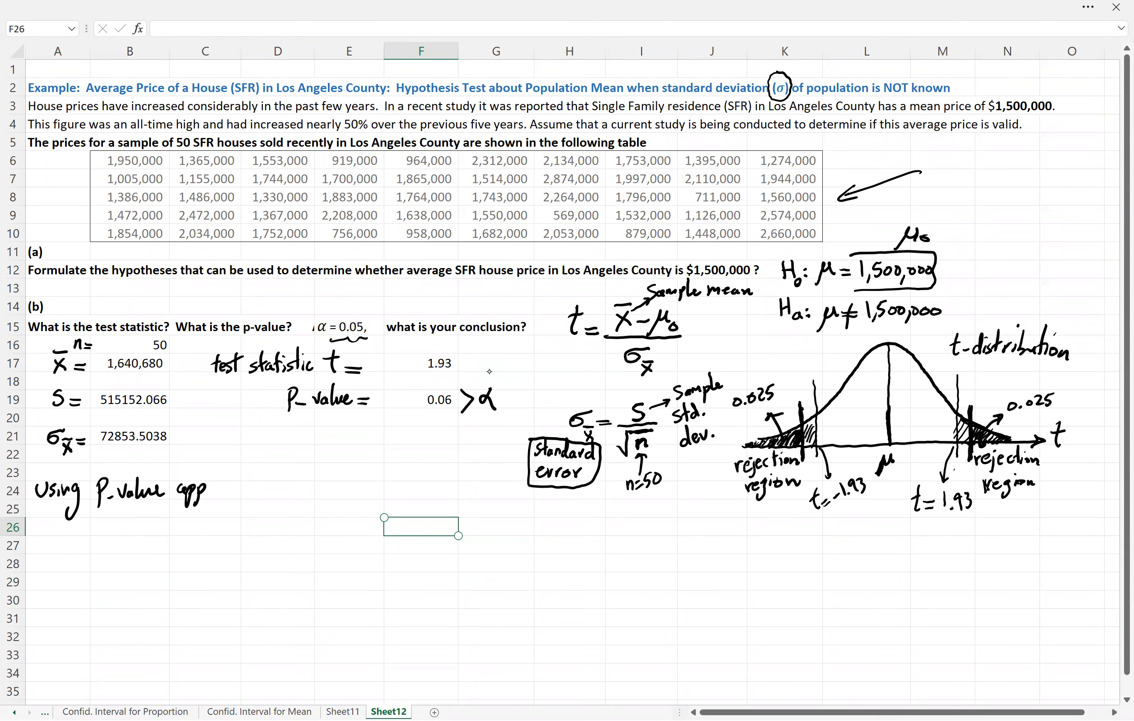
{"action": "key", "text": "ctrl+z"}
{"action": "mouse_move", "coordinate": [188, 488]}
{"action": "left_mouse_down"}
{"action": "mouse_move", "coordinate": [185, 508]}
{"action": "mouse_move", "coordinate": [214, 489]}
{"action": "mouse_move", "coordinate": [213, 499]}
{"action": "mouse_move", "coordinate": [233, 498]}
{"action": "mouse_move", "coordinate": [244, 473]}
{"action": "mouse_move", "coordinate": [255, 505]}
{"action": "mouse_move", "coordinate": [387, 476]}
{"action": "mouse_move", "coordinate": [415, 508]}
{"action": "mouse_move", "coordinate": [454, 500]}
{"action": "left_mouse_up"}
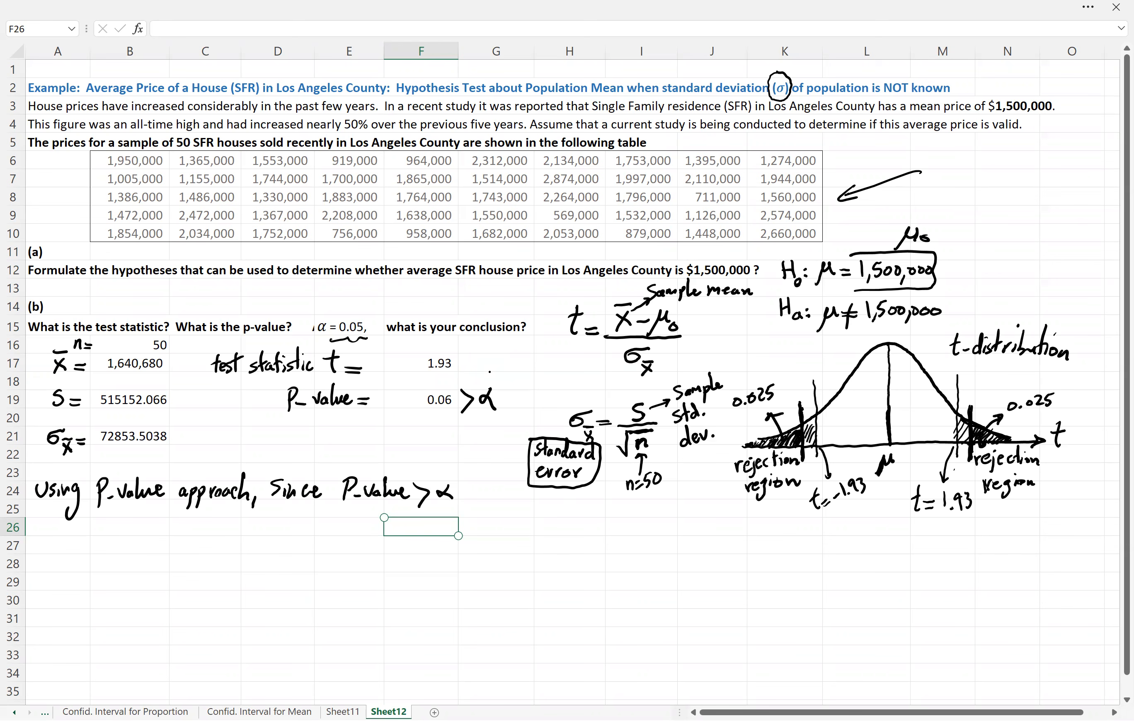
Annotate the p-value sentence by handwriting 0.05 above α and 0.06 above "P-value".
{"action": "left_click", "coordinate": [569, 582]}
{"action": "left_click_drag", "start_coordinate": [443, 501], "coordinate": [450, 515]}
{"action": "mouse_move", "coordinate": [436, 465]}
{"action": "left_mouse_down"}
{"action": "mouse_move", "coordinate": [451, 473]}
{"action": "mouse_move", "coordinate": [461, 459]}
{"action": "left_mouse_up"}
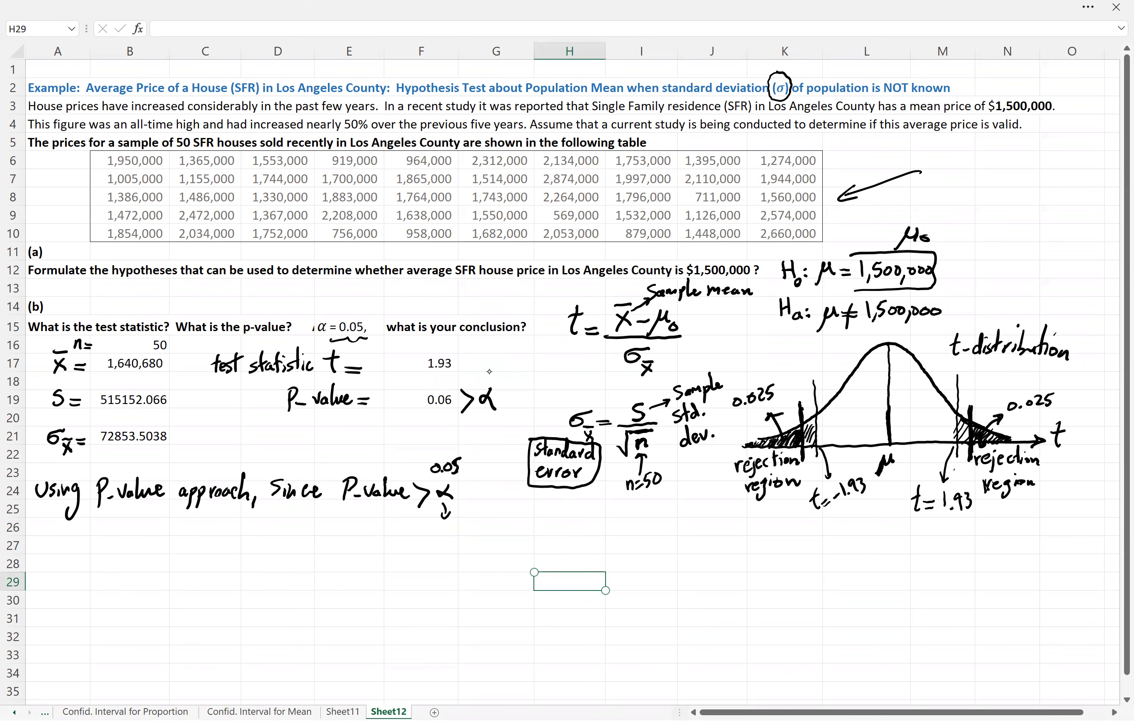
{"action": "key", "text": "ctrl+z"}
{"action": "key", "text": "ctrl+z"}
{"action": "left_click_drag", "start_coordinate": [358, 456], "coordinate": [358, 456]}
{"action": "left_click_drag", "start_coordinate": [367, 464], "coordinate": [385, 459]}
Handwrite the conclusion "we can't reject the Null Hypothesis H₀" below the p-value sentence.
{"action": "mouse_move", "coordinate": [267, 511]}
{"action": "left_mouse_down"}
{"action": "mouse_move", "coordinate": [265, 530]}
{"action": "mouse_move", "coordinate": [281, 506]}
{"action": "left_mouse_up"}
{"action": "left_click_drag", "start_coordinate": [273, 508], "coordinate": [288, 530]}
{"action": "left_click_drag", "start_coordinate": [285, 524], "coordinate": [334, 527]}
{"action": "mouse_move", "coordinate": [334, 527]}
{"action": "left_mouse_down"}
{"action": "mouse_move", "coordinate": [265, 522]}
{"action": "mouse_move", "coordinate": [319, 536]}
{"action": "mouse_move", "coordinate": [349, 519]}
{"action": "mouse_move", "coordinate": [386, 523]}
{"action": "mouse_move", "coordinate": [382, 548]}
{"action": "mouse_move", "coordinate": [428, 524]}
{"action": "left_mouse_up"}
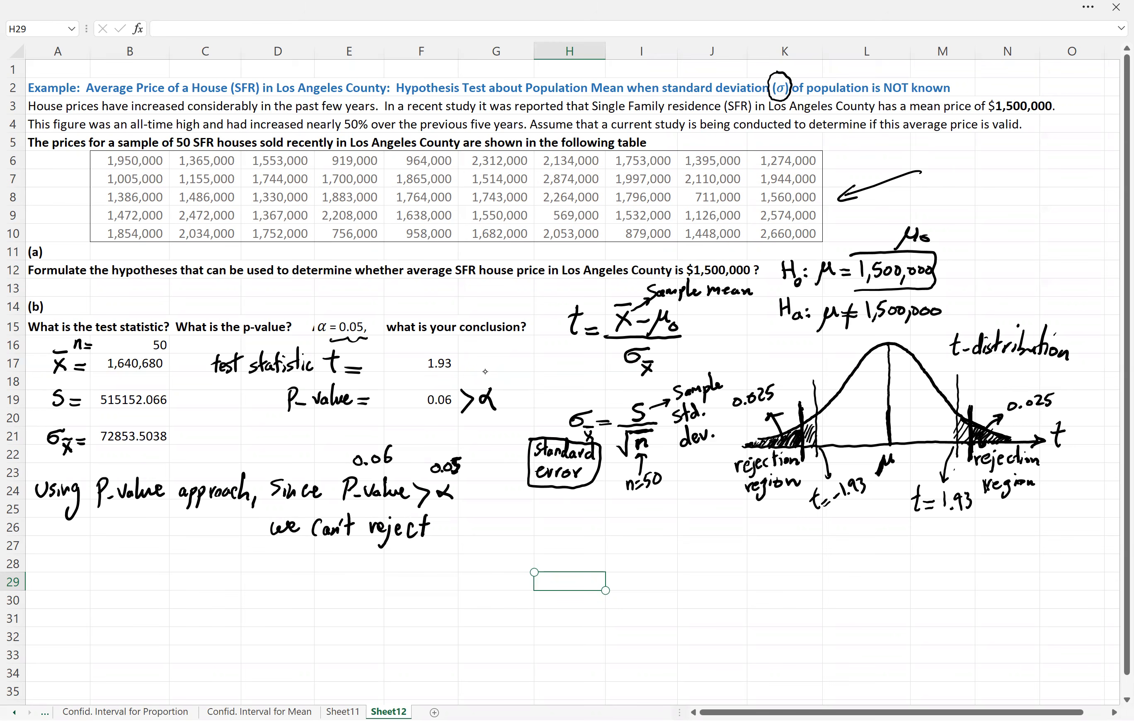
{"action": "mouse_move", "coordinate": [457, 514]}
{"action": "left_mouse_down"}
{"action": "mouse_move", "coordinate": [449, 534]}
{"action": "mouse_move", "coordinate": [496, 522]}
{"action": "mouse_move", "coordinate": [520, 536]}
{"action": "mouse_move", "coordinate": [548, 532]}
{"action": "mouse_move", "coordinate": [548, 546]}
{"action": "mouse_move", "coordinate": [557, 537]}
{"action": "mouse_move", "coordinate": [488, 529]}
{"action": "mouse_move", "coordinate": [561, 540]}
{"action": "mouse_move", "coordinate": [588, 525]}
{"action": "mouse_move", "coordinate": [590, 534]}
{"action": "left_mouse_up"}
{"action": "mouse_move", "coordinate": [602, 512]}
{"action": "left_mouse_down"}
{"action": "mouse_move", "coordinate": [611, 536]}
{"action": "mouse_move", "coordinate": [619, 523]}
{"action": "mouse_move", "coordinate": [624, 537]}
{"action": "left_mouse_up"}
{"action": "mouse_move", "coordinate": [635, 524]}
{"action": "left_mouse_down"}
{"action": "mouse_move", "coordinate": [634, 536]}
{"action": "mouse_move", "coordinate": [659, 534]}
{"action": "mouse_move", "coordinate": [669, 521]}
{"action": "left_mouse_up"}
{"action": "mouse_move", "coordinate": [669, 513]}
{"action": "left_mouse_down"}
{"action": "mouse_move", "coordinate": [666, 534]}
{"action": "mouse_move", "coordinate": [676, 532]}
{"action": "left_mouse_up"}
Emphasize the handwritten "Null Hypothesis H₀", the boxed 1,500,000 and α = 0.05 with outlines and an arrow.
{"action": "mouse_move", "coordinate": [479, 509]}
{"action": "left_mouse_down"}
{"action": "mouse_move", "coordinate": [681, 501]}
{"action": "mouse_move", "coordinate": [692, 552]}
{"action": "left_mouse_up"}
{"action": "left_click_drag", "start_coordinate": [432, 552], "coordinate": [691, 552]}
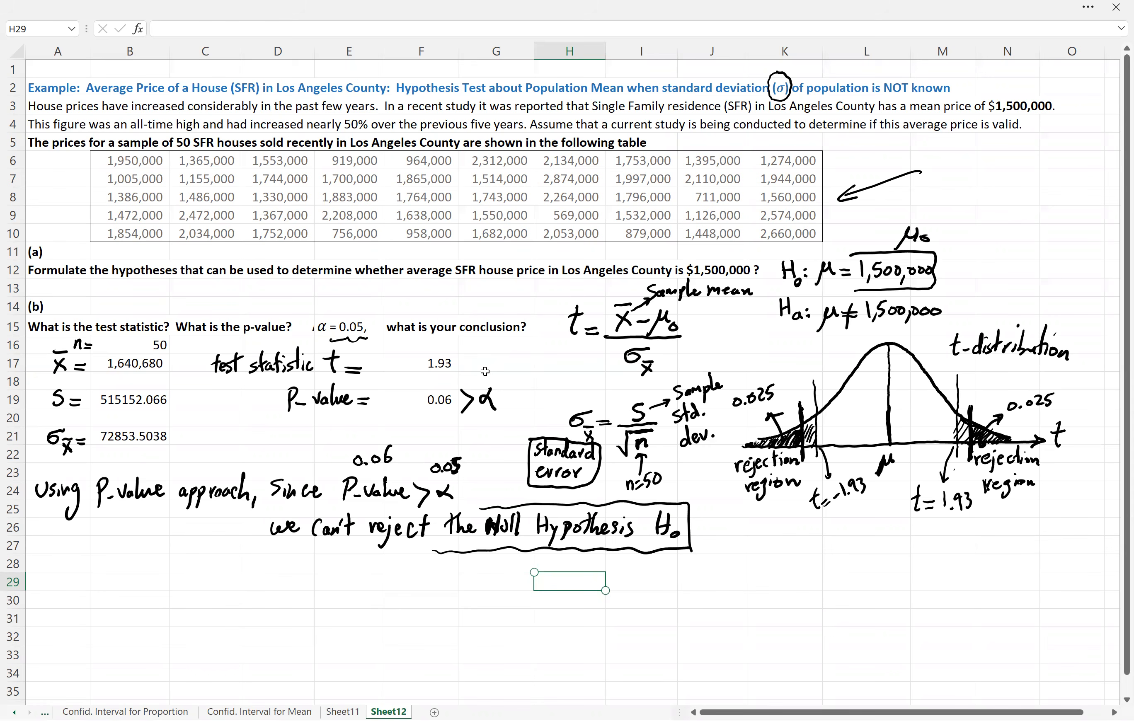
{"action": "mouse_move", "coordinate": [980, 214]}
{"action": "left_mouse_down"}
{"action": "mouse_move", "coordinate": [945, 240]}
{"action": "mouse_move", "coordinate": [950, 256]}
{"action": "left_mouse_up"}
{"action": "mouse_move", "coordinate": [321, 316]}
{"action": "left_mouse_down"}
{"action": "mouse_move", "coordinate": [369, 315]}
{"action": "mouse_move", "coordinate": [346, 341]}
{"action": "left_mouse_up"}
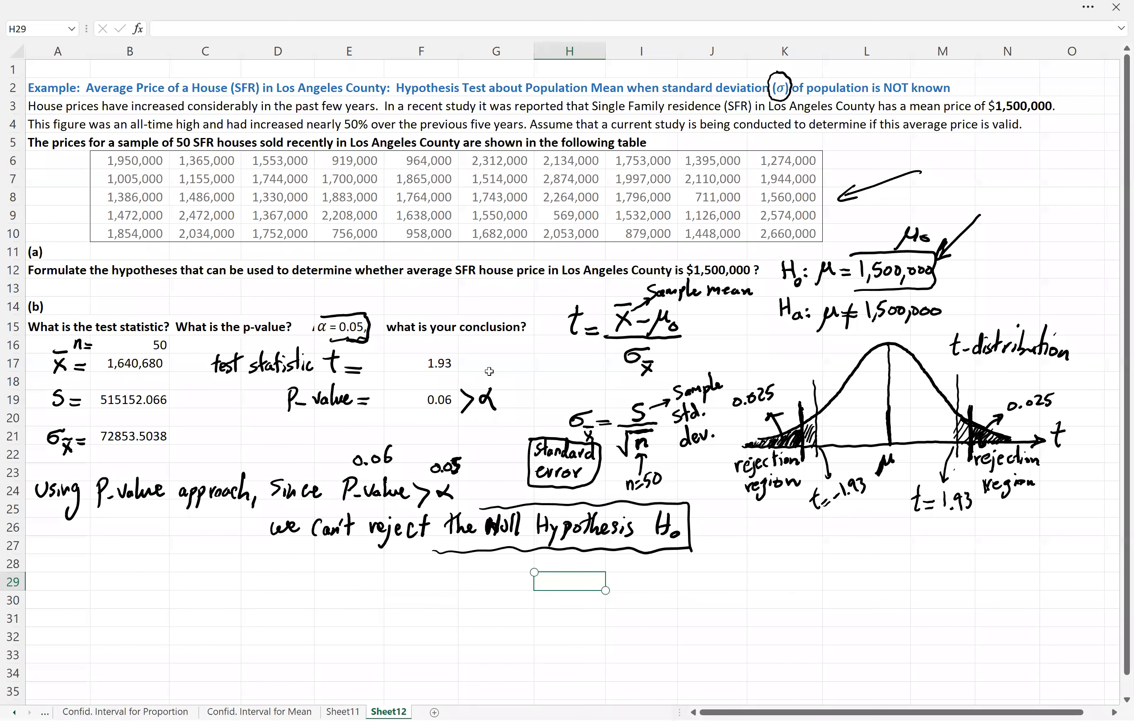
Handwrite the label "Critical value =" in front of cell F21.
{"action": "mouse_move", "coordinate": [239, 428]}
{"action": "left_mouse_down"}
{"action": "mouse_move", "coordinate": [237, 443]}
{"action": "mouse_move", "coordinate": [272, 442]}
{"action": "left_mouse_up"}
{"action": "mouse_move", "coordinate": [277, 420]}
{"action": "left_mouse_down"}
{"action": "mouse_move", "coordinate": [280, 443]}
{"action": "mouse_move", "coordinate": [296, 428]}
{"action": "mouse_move", "coordinate": [302, 441]}
{"action": "left_mouse_up"}
{"action": "mouse_move", "coordinate": [305, 419]}
{"action": "left_mouse_down"}
{"action": "mouse_move", "coordinate": [311, 442]}
{"action": "mouse_move", "coordinate": [360, 433]}
{"action": "left_mouse_up"}
{"action": "left_click_drag", "start_coordinate": [345, 439], "coordinate": [362, 437]}
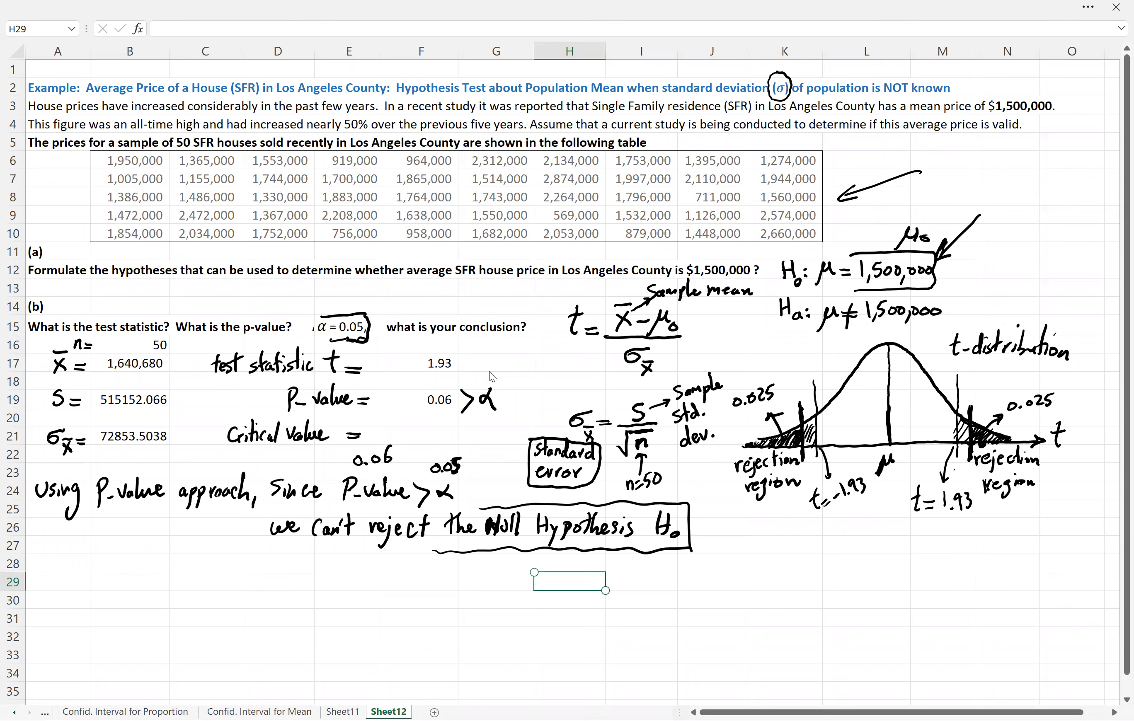
Circle the upper-tail 0.025, write "= α/2" beside it, and draw an arrow down from the upper rejection boundary.
{"action": "mouse_move", "coordinate": [1045, 387]}
{"action": "left_mouse_down"}
{"action": "mouse_move", "coordinate": [1006, 401]}
{"action": "mouse_move", "coordinate": [1051, 415]}
{"action": "mouse_move", "coordinate": [1036, 388]}
{"action": "left_mouse_up"}
{"action": "left_click_drag", "start_coordinate": [971, 459], "coordinate": [985, 530]}
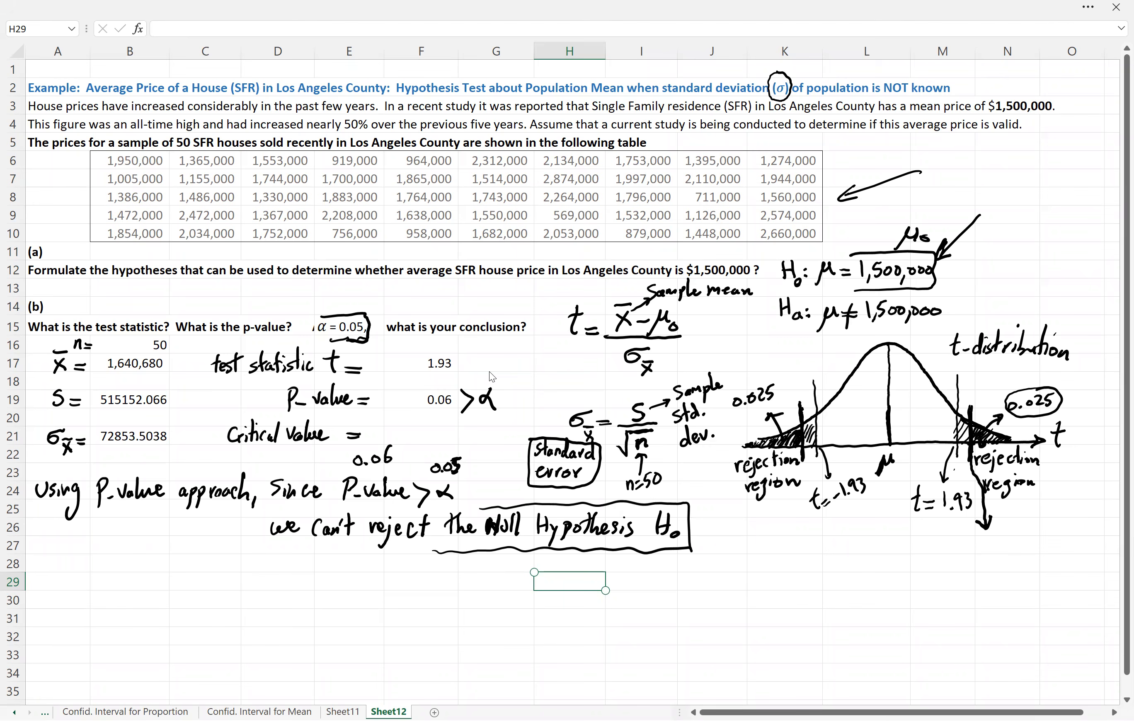
{"action": "left_click_drag", "start_coordinate": [1064, 399], "coordinate": [1075, 399]}
{"action": "left_click_drag", "start_coordinate": [1064, 404], "coordinate": [1103, 415]}
{"action": "key", "text": "ctrl+z"}
{"action": "mouse_move", "coordinate": [1083, 406]}
{"action": "left_mouse_down"}
{"action": "mouse_move", "coordinate": [1079, 421]}
{"action": "mouse_move", "coordinate": [1095, 420]}
{"action": "left_mouse_up"}
Calculate the upper critical value in F21 with =T.INV(1-0.025,B16-1).
{"action": "double_click", "coordinate": [427, 435]}
{"action": "type", "text": "="}
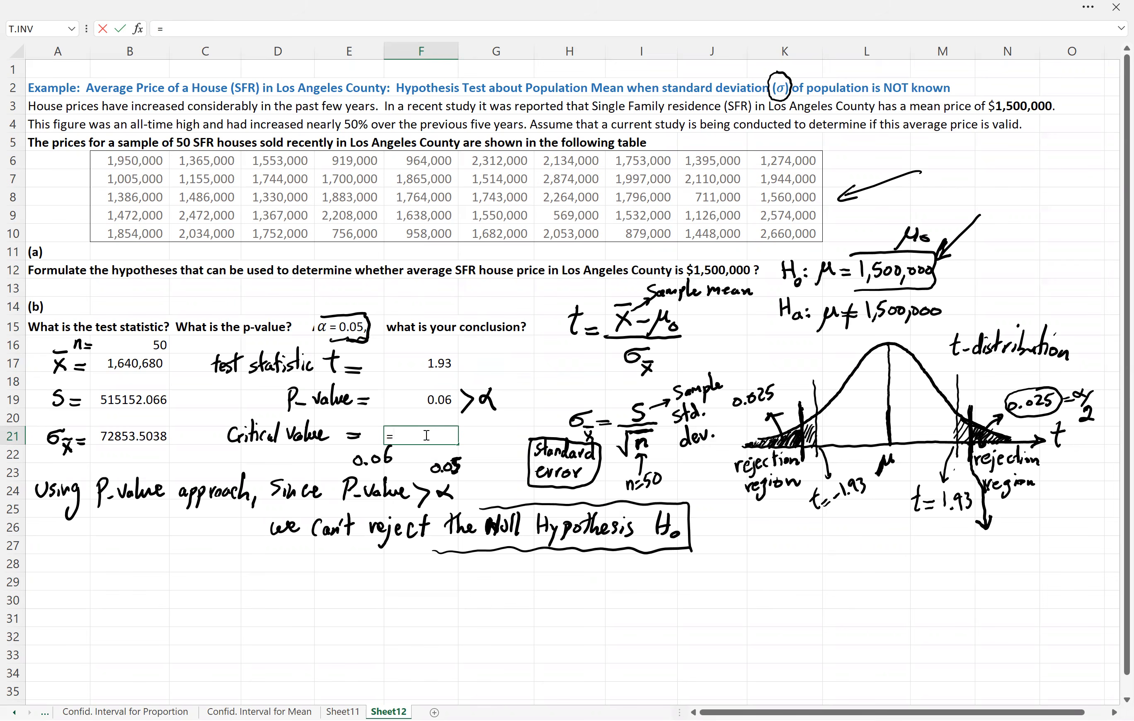
{"action": "type", "text": "t"}
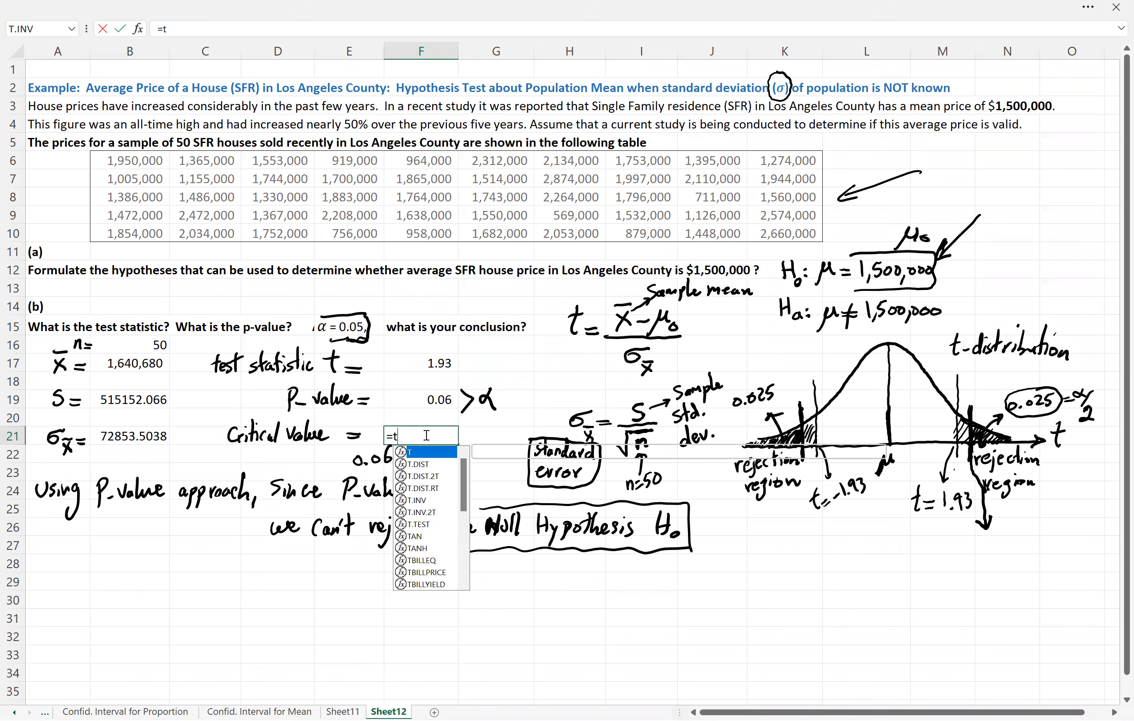
{"action": "left_click", "coordinate": [431, 501]}
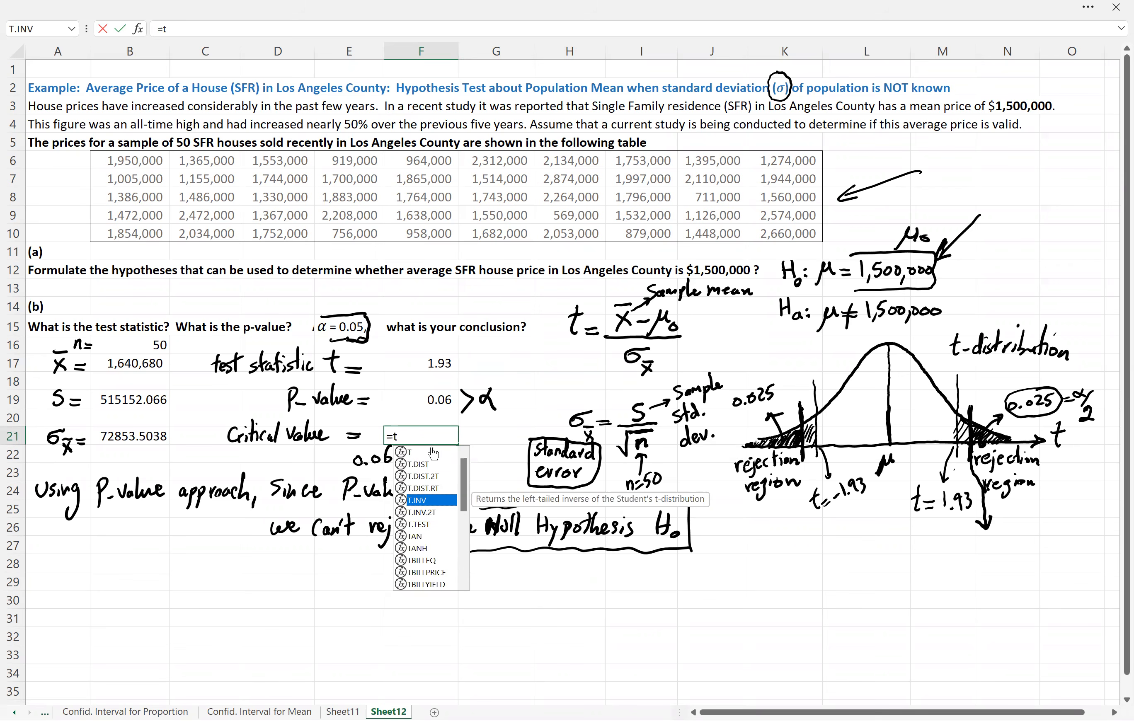
{"action": "double_click", "coordinate": [431, 501]}
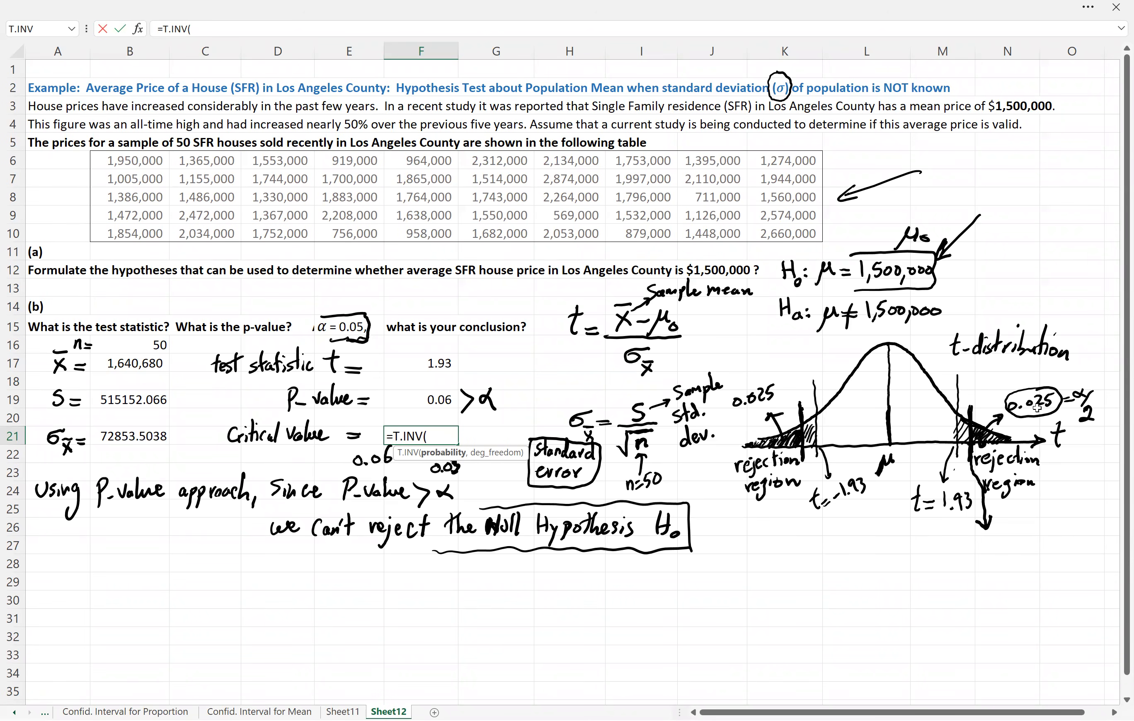
{"action": "type", "text": "1-0.025"}
{"action": "type", "text": ","}
{"action": "left_click", "coordinate": [149, 341]}
{"action": "type", "text": "-1)"}
{"action": "key", "text": "Return"}
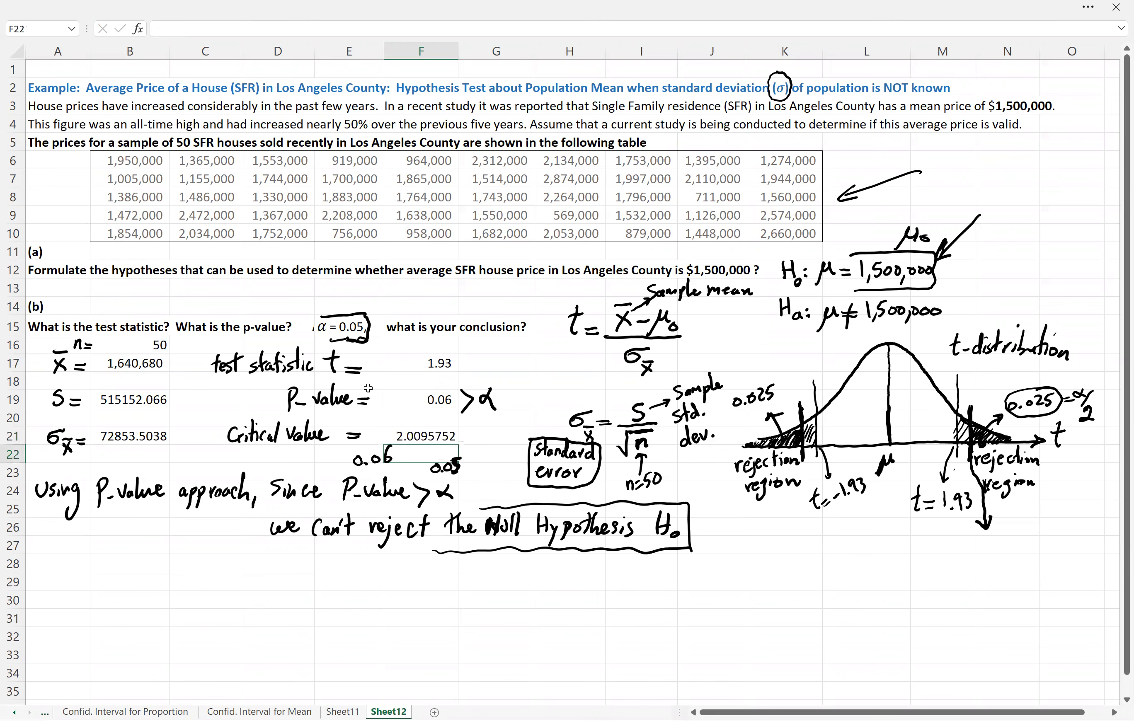
{"action": "left_click", "coordinate": [404, 437]}
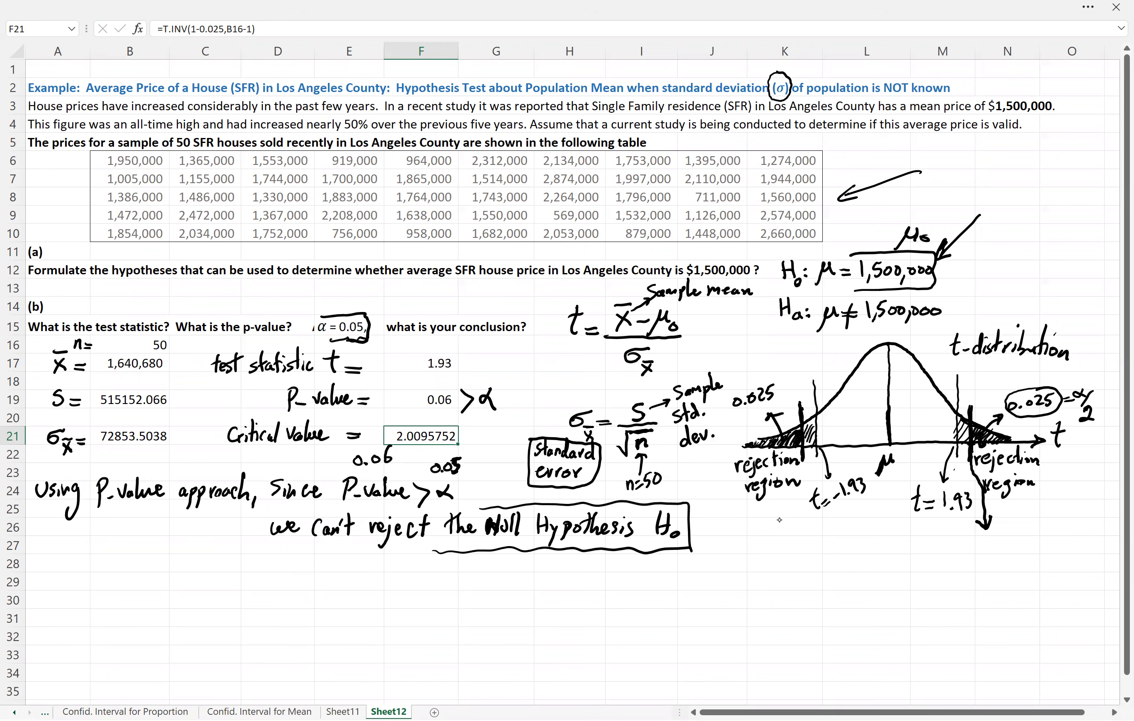
Label the arrow from the upper rejection boundary with the handwritten note "~ 2.01 critical value".
{"action": "mouse_move", "coordinate": [962, 534]}
{"action": "left_mouse_down"}
{"action": "mouse_move", "coordinate": [972, 545]}
{"action": "mouse_move", "coordinate": [944, 546]}
{"action": "mouse_move", "coordinate": [985, 536]}
{"action": "left_mouse_up"}
{"action": "left_click", "coordinate": [977, 544]}
{"action": "mouse_move", "coordinate": [992, 529]}
{"action": "left_mouse_down"}
{"action": "mouse_move", "coordinate": [991, 545]}
{"action": "mouse_move", "coordinate": [1020, 520]}
{"action": "mouse_move", "coordinate": [1048, 524]}
{"action": "left_mouse_up"}
{"action": "mouse_move", "coordinate": [1052, 500]}
{"action": "left_mouse_down"}
{"action": "mouse_move", "coordinate": [1052, 524]}
{"action": "mouse_move", "coordinate": [1018, 547]}
{"action": "left_mouse_up"}
{"action": "left_click_drag", "start_coordinate": [1020, 539], "coordinate": [1029, 545]}
{"action": "mouse_move", "coordinate": [1035, 529]}
{"action": "left_mouse_down"}
{"action": "mouse_move", "coordinate": [1033, 546]}
{"action": "mouse_move", "coordinate": [1047, 543]}
{"action": "left_mouse_up"}
{"action": "mouse_move", "coordinate": [1045, 539]}
{"action": "left_mouse_down"}
{"action": "mouse_move", "coordinate": [1054, 532]}
{"action": "mouse_move", "coordinate": [1019, 535]}
{"action": "mouse_move", "coordinate": [1030, 544]}
{"action": "left_mouse_up"}
{"action": "mouse_move", "coordinate": [1033, 527]}
{"action": "left_mouse_down"}
{"action": "mouse_move", "coordinate": [1035, 544]}
{"action": "mouse_move", "coordinate": [1046, 543]}
{"action": "left_mouse_up"}
{"action": "left_click_drag", "start_coordinate": [1044, 539], "coordinate": [1053, 533]}
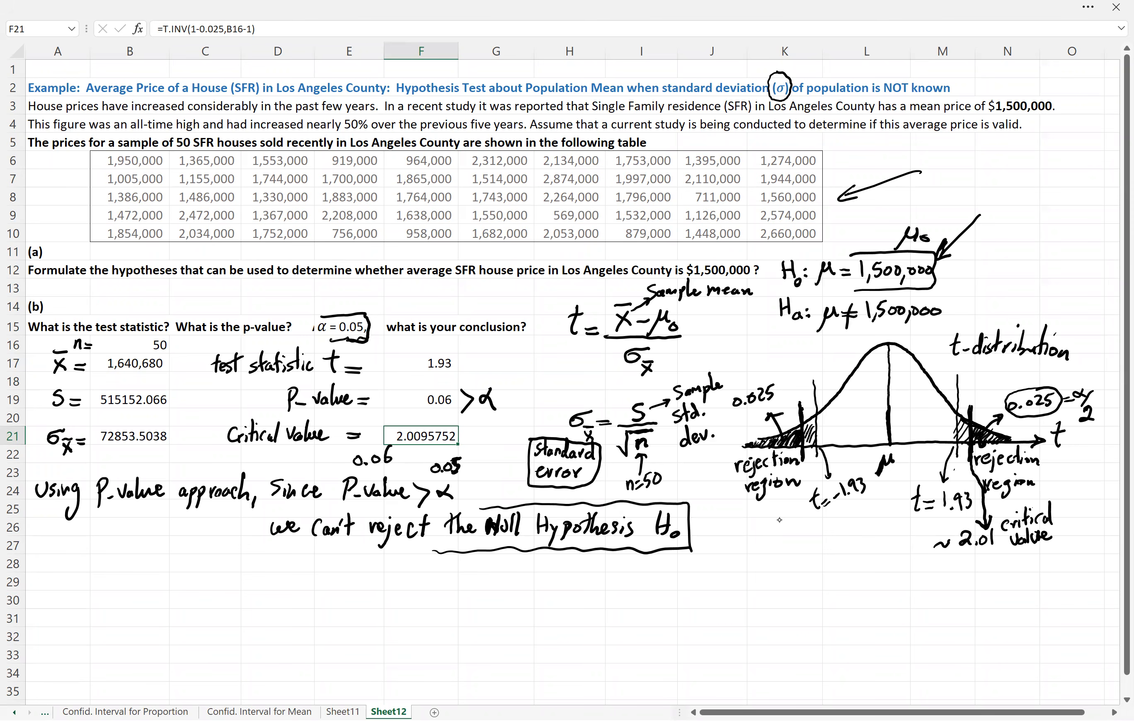
{"action": "key", "text": "ctrl+z"}
{"action": "left_click_drag", "start_coordinate": [1007, 534], "coordinate": [1049, 539]}
Handwrite "using critical value method," as the start of a new sentence in row 28.
{"action": "left_click_drag", "start_coordinate": [33, 561], "coordinate": [58, 574]}
{"action": "mouse_move", "coordinate": [59, 567]}
{"action": "left_mouse_down"}
{"action": "mouse_move", "coordinate": [60, 579]}
{"action": "mouse_move", "coordinate": [96, 558]}
{"action": "mouse_move", "coordinate": [109, 571]}
{"action": "left_mouse_up"}
{"action": "left_click_drag", "start_coordinate": [110, 571], "coordinate": [126, 570]}
{"action": "left_click_drag", "start_coordinate": [119, 558], "coordinate": [130, 558]}
{"action": "mouse_move", "coordinate": [133, 558]}
{"action": "left_mouse_down"}
{"action": "mouse_move", "coordinate": [134, 569]}
{"action": "mouse_move", "coordinate": [185, 557]}
{"action": "mouse_move", "coordinate": [195, 570]}
{"action": "mouse_move", "coordinate": [292, 571]}
{"action": "left_mouse_up"}
Continue the critical value sentence with "since critical value > test statistic t-value".
{"action": "mouse_move", "coordinate": [298, 570]}
{"action": "left_mouse_down"}
{"action": "mouse_move", "coordinate": [309, 586]}
{"action": "mouse_move", "coordinate": [405, 578]}
{"action": "mouse_move", "coordinate": [443, 589]}
{"action": "left_mouse_up"}
{"action": "mouse_move", "coordinate": [447, 566]}
{"action": "left_mouse_down"}
{"action": "mouse_move", "coordinate": [446, 591]}
{"action": "mouse_move", "coordinate": [471, 574]}
{"action": "mouse_move", "coordinate": [477, 590]}
{"action": "left_mouse_up"}
{"action": "left_click_drag", "start_coordinate": [483, 566], "coordinate": [484, 590]}
{"action": "mouse_move", "coordinate": [488, 577]}
{"action": "left_mouse_down"}
{"action": "mouse_move", "coordinate": [538, 584]}
{"action": "mouse_move", "coordinate": [522, 595]}
{"action": "mouse_move", "coordinate": [563, 575]}
{"action": "left_mouse_up"}
{"action": "left_click_drag", "start_coordinate": [558, 583], "coordinate": [568, 588]}
{"action": "mouse_move", "coordinate": [585, 562]}
{"action": "left_mouse_down"}
{"action": "mouse_move", "coordinate": [580, 588]}
{"action": "mouse_move", "coordinate": [589, 571]}
{"action": "mouse_move", "coordinate": [603, 588]}
{"action": "left_mouse_up"}
{"action": "mouse_move", "coordinate": [599, 575]}
{"action": "left_mouse_down"}
{"action": "mouse_move", "coordinate": [617, 572]}
{"action": "mouse_move", "coordinate": [619, 588]}
{"action": "left_mouse_up"}
{"action": "left_click_drag", "start_coordinate": [621, 580], "coordinate": [646, 582]}
{"action": "mouse_move", "coordinate": [634, 575]}
{"action": "left_mouse_down"}
{"action": "mouse_move", "coordinate": [653, 573]}
{"action": "mouse_move", "coordinate": [651, 587]}
{"action": "left_mouse_up"}
{"action": "mouse_move", "coordinate": [667, 578]}
{"action": "left_mouse_down"}
{"action": "mouse_move", "coordinate": [661, 591]}
{"action": "mouse_move", "coordinate": [706, 577]}
{"action": "left_mouse_up"}
{"action": "left_click_drag", "start_coordinate": [712, 580], "coordinate": [717, 589]}
{"action": "mouse_move", "coordinate": [721, 578]}
{"action": "left_mouse_down"}
{"action": "mouse_move", "coordinate": [743, 590]}
{"action": "mouse_move", "coordinate": [784, 580]}
{"action": "left_mouse_up"}
Complete the critical value sentence with the handwritten conclusion "⇒ we can't reject Null Hyp. H₀".
{"action": "mouse_move", "coordinate": [774, 581]}
{"action": "left_mouse_down"}
{"action": "mouse_move", "coordinate": [777, 599]}
{"action": "mouse_move", "coordinate": [823, 582]}
{"action": "left_mouse_up"}
{"action": "mouse_move", "coordinate": [845, 570]}
{"action": "left_mouse_down"}
{"action": "mouse_move", "coordinate": [834, 585]}
{"action": "mouse_move", "coordinate": [861, 585]}
{"action": "left_mouse_up"}
{"action": "mouse_move", "coordinate": [867, 561]}
{"action": "left_mouse_down"}
{"action": "mouse_move", "coordinate": [865, 585]}
{"action": "mouse_move", "coordinate": [874, 568]}
{"action": "mouse_move", "coordinate": [898, 586]}
{"action": "mouse_move", "coordinate": [889, 600]}
{"action": "mouse_move", "coordinate": [914, 588]}
{"action": "left_mouse_up"}
{"action": "left_click", "coordinate": [898, 564]}
{"action": "mouse_move", "coordinate": [927, 565]}
{"action": "left_mouse_down"}
{"action": "mouse_move", "coordinate": [926, 589]}
{"action": "mouse_move", "coordinate": [932, 571]}
{"action": "mouse_move", "coordinate": [940, 588]}
{"action": "mouse_move", "coordinate": [957, 574]}
{"action": "left_mouse_up"}
{"action": "left_click_drag", "start_coordinate": [959, 579], "coordinate": [975, 590]}
{"action": "left_click_drag", "start_coordinate": [995, 570], "coordinate": [1001, 584]}
{"action": "left_click", "coordinate": [1003, 588]}
{"action": "left_click_drag", "start_coordinate": [992, 578], "coordinate": [1013, 587]}
{"action": "mouse_move", "coordinate": [1020, 578]}
{"action": "left_mouse_down"}
{"action": "mouse_move", "coordinate": [1014, 598]}
{"action": "mouse_move", "coordinate": [1024, 582]}
{"action": "mouse_move", "coordinate": [1064, 595]}
{"action": "left_mouse_up"}
{"action": "left_click", "coordinate": [1031, 591]}
{"action": "left_click_drag", "start_coordinate": [1050, 583], "coordinate": [1065, 581]}
{"action": "left_click_drag", "start_coordinate": [1071, 588], "coordinate": [1070, 593]}
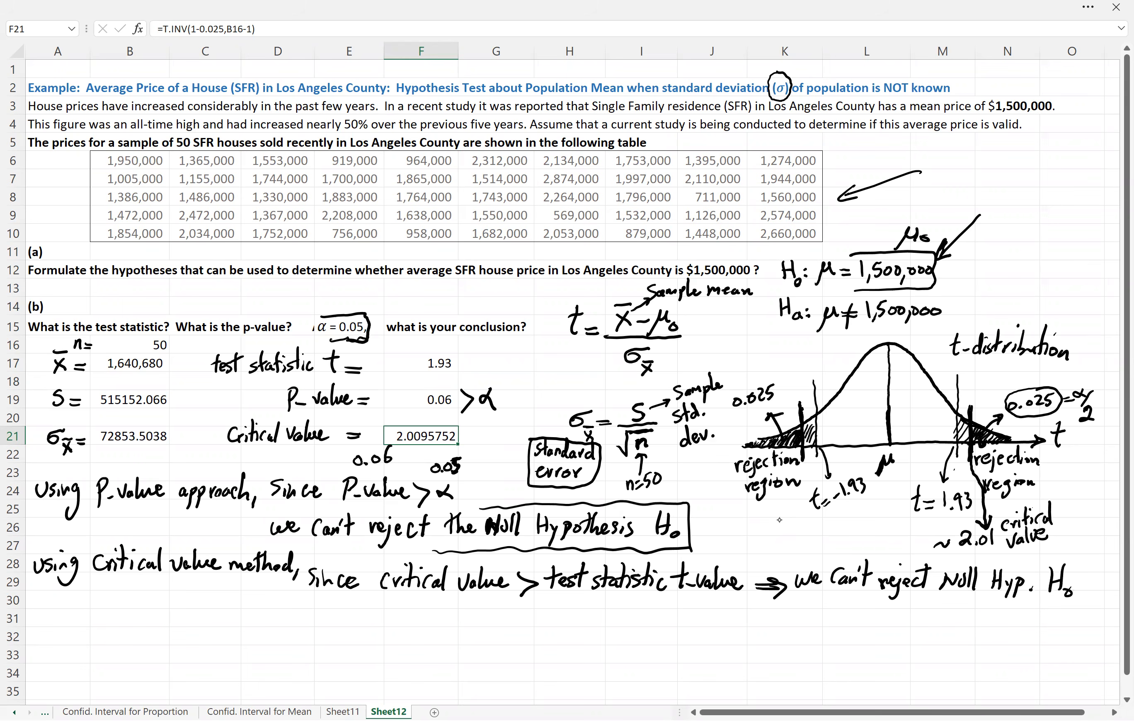
Underline "critical value" in the new sentence and write 2.01 beneath it.
{"action": "left_click_drag", "start_coordinate": [379, 600], "coordinate": [507, 594]}
{"action": "left_click_drag", "start_coordinate": [414, 611], "coordinate": [442, 609]}
{"action": "left_click", "coordinate": [432, 619]}
{"action": "left_click_drag", "start_coordinate": [454, 606], "coordinate": [453, 622]}
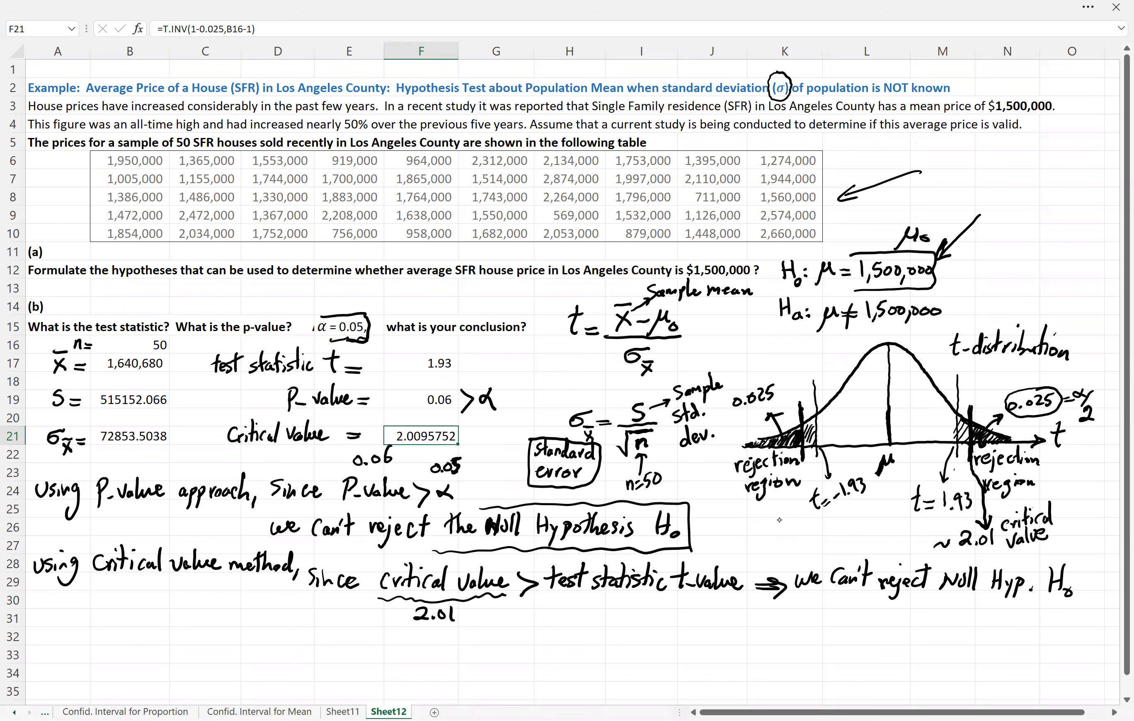
Underline "test statistic t-value", circle the test statistic in F17, and write 1.93 under the underlined words.
{"action": "left_click_drag", "start_coordinate": [551, 594], "coordinate": [736, 596]}
{"action": "mouse_move", "coordinate": [450, 345]}
{"action": "left_mouse_down"}
{"action": "mouse_move", "coordinate": [434, 376]}
{"action": "mouse_move", "coordinate": [454, 352]}
{"action": "left_mouse_up"}
{"action": "mouse_move", "coordinate": [615, 603]}
{"action": "left_mouse_down"}
{"action": "mouse_move", "coordinate": [614, 617]}
{"action": "mouse_move", "coordinate": [628, 604]}
{"action": "mouse_move", "coordinate": [630, 619]}
{"action": "left_mouse_up"}
{"action": "left_click", "coordinate": [621, 617]}
{"action": "left_click_drag", "start_coordinate": [644, 604], "coordinate": [643, 619]}
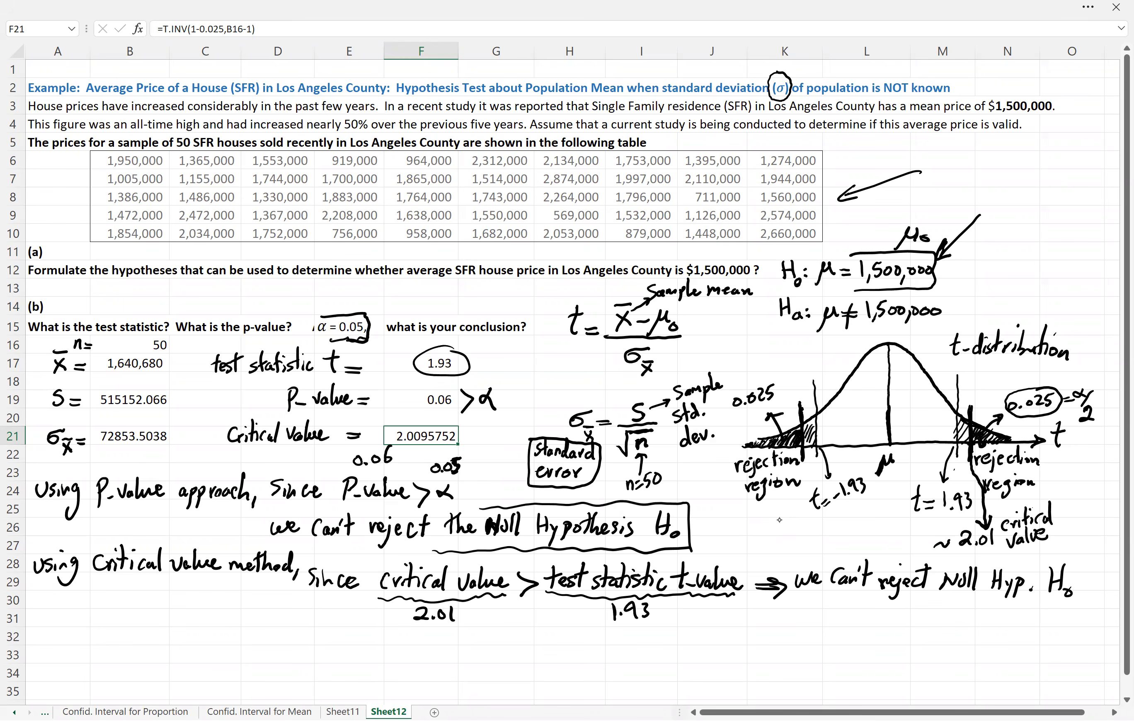